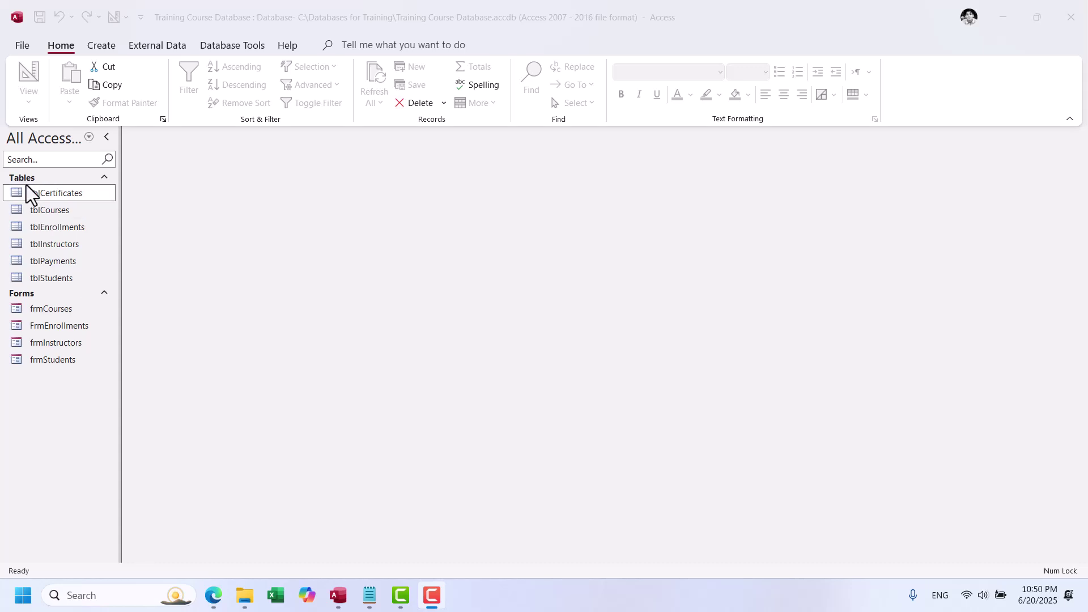
Step: Narrow the IssueDate column of tblCertificates slightly and close the table, saving its layout
double_click(45, 194)
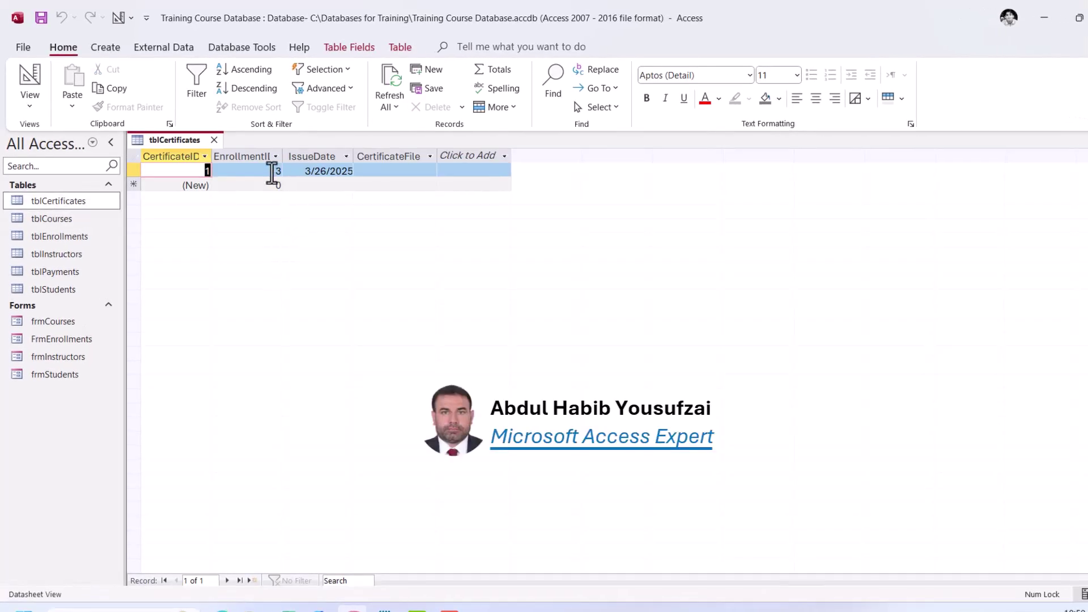
drag(356, 158, 348, 159)
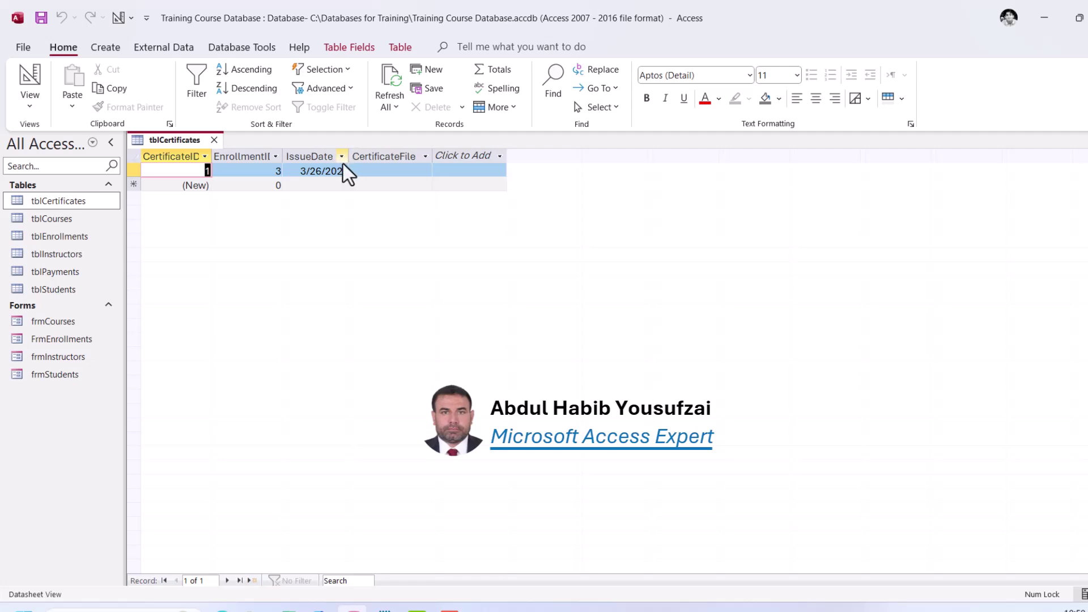
click(395, 176)
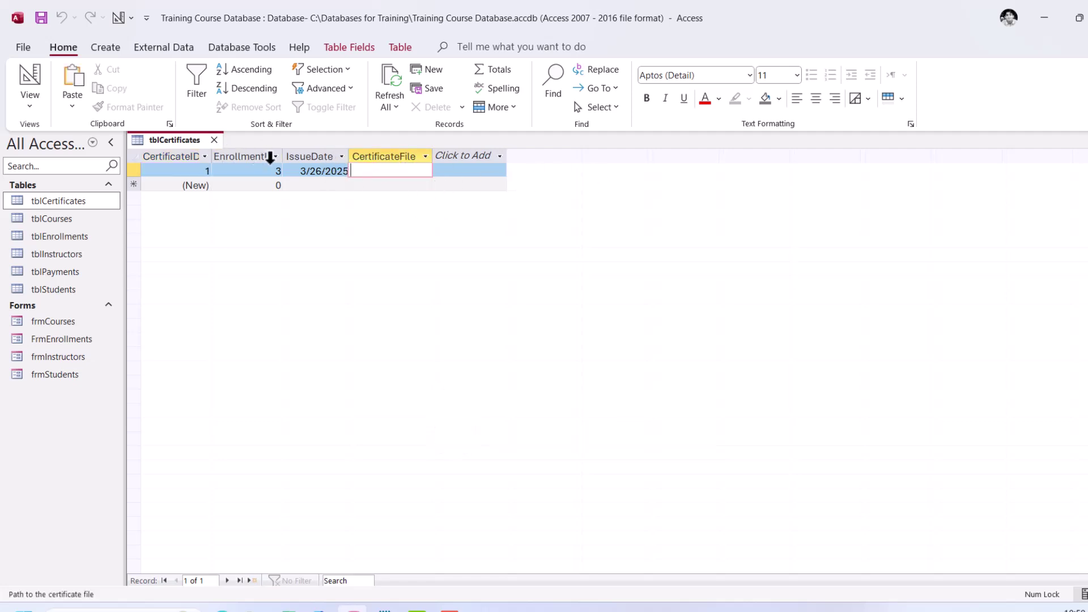
click(214, 140)
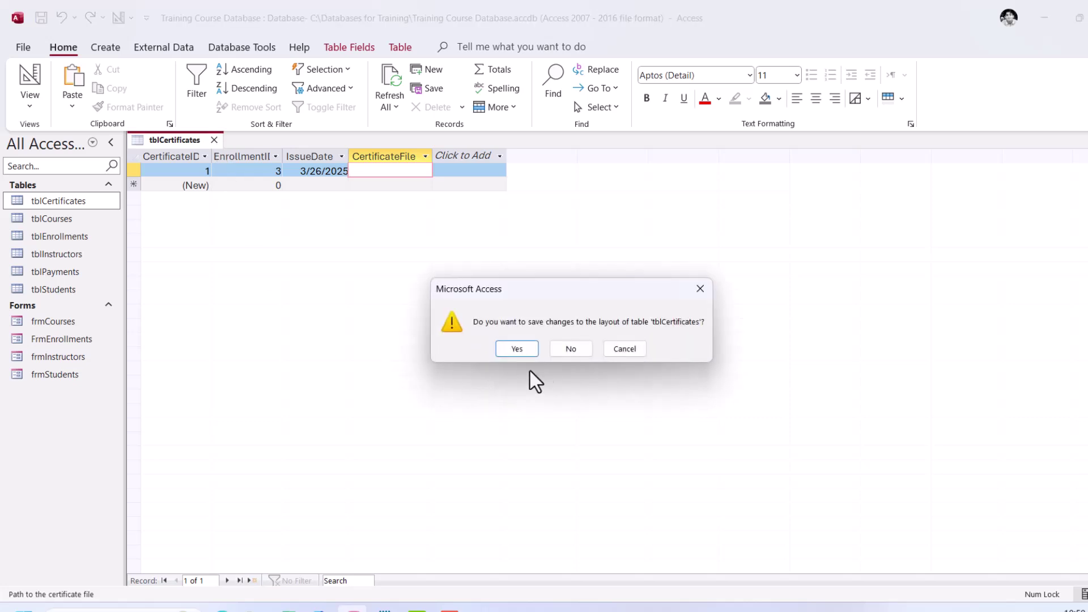
click(516, 349)
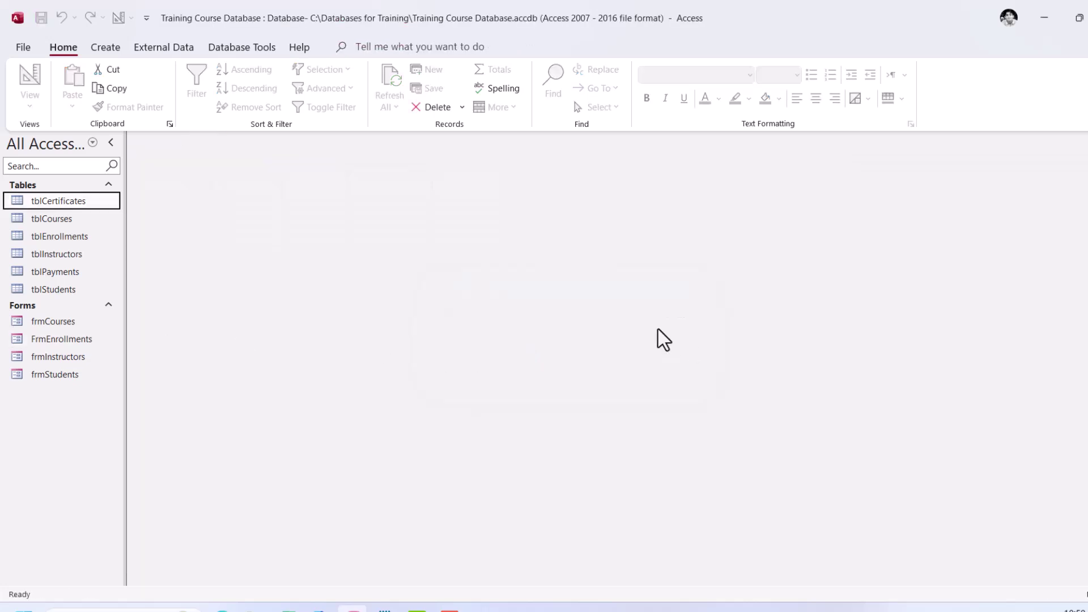
Step: Review the existing frmStudents, frmInstructors, FrmEnrollments and frmCourses entry forms, closing each one after viewing it
double_click(63, 376)
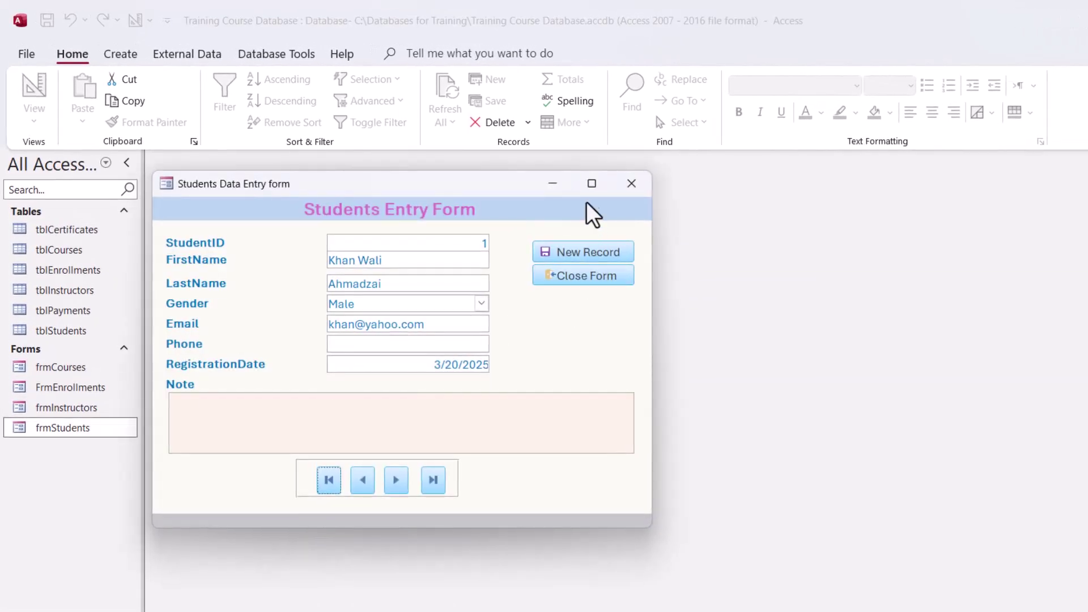
click(632, 184)
double_click(84, 409)
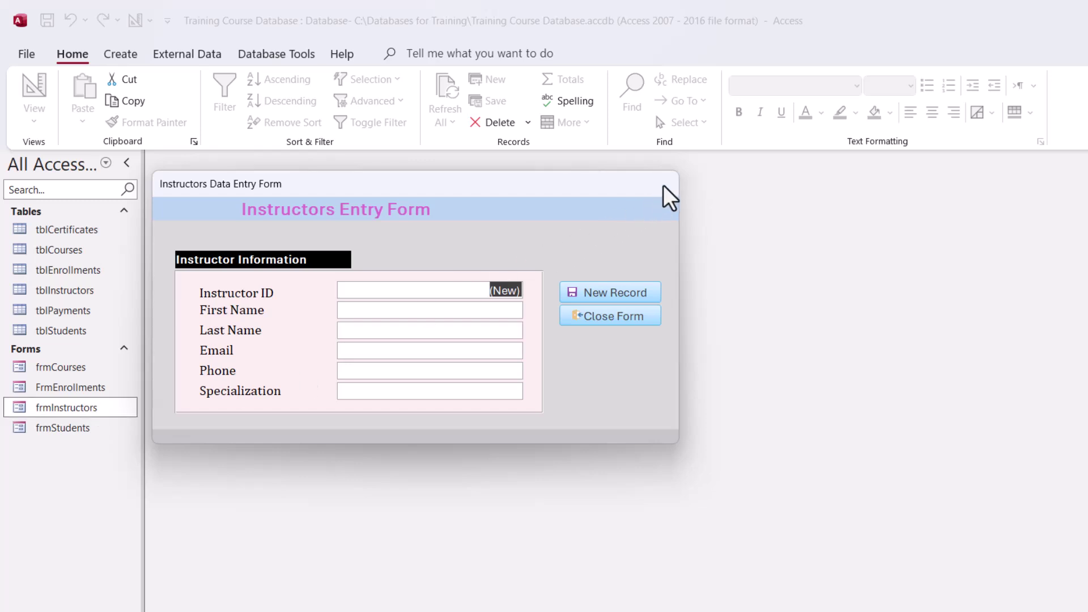
click(618, 316)
click(72, 390)
double_click(73, 391)
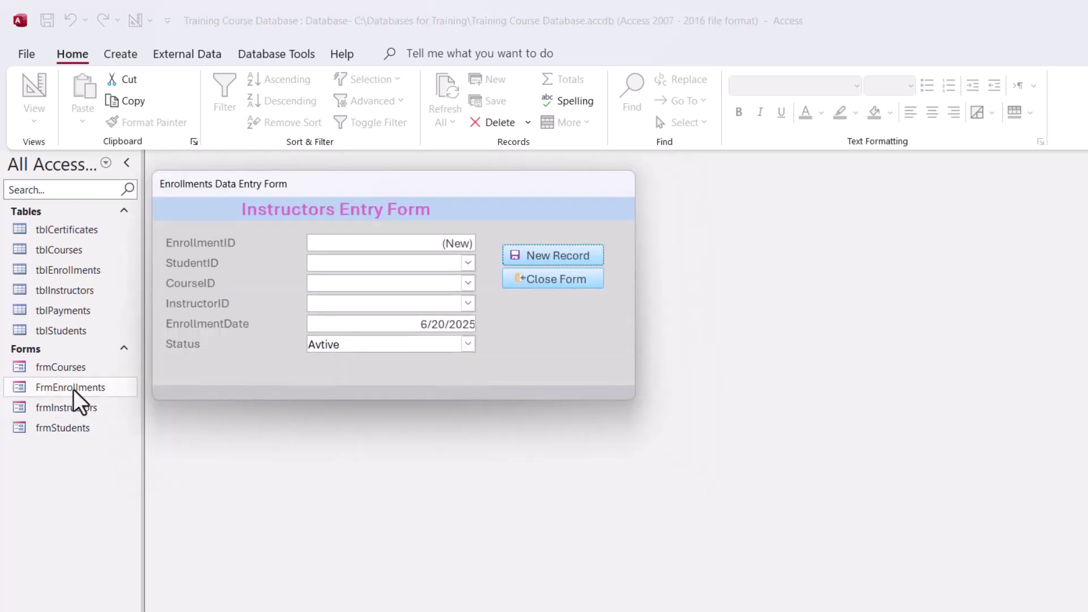
click(569, 283)
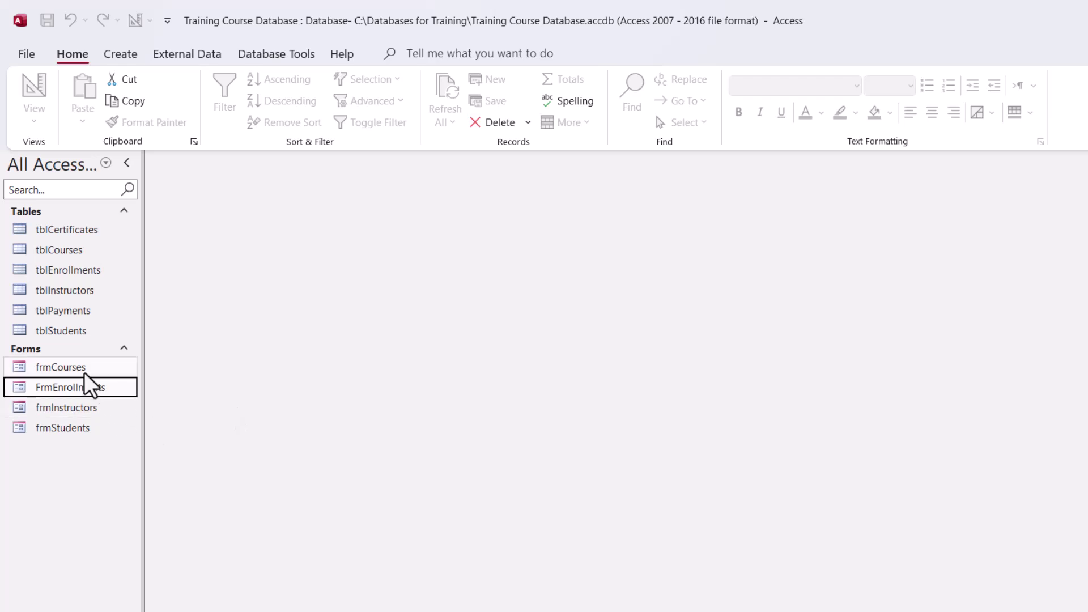
double_click(79, 370)
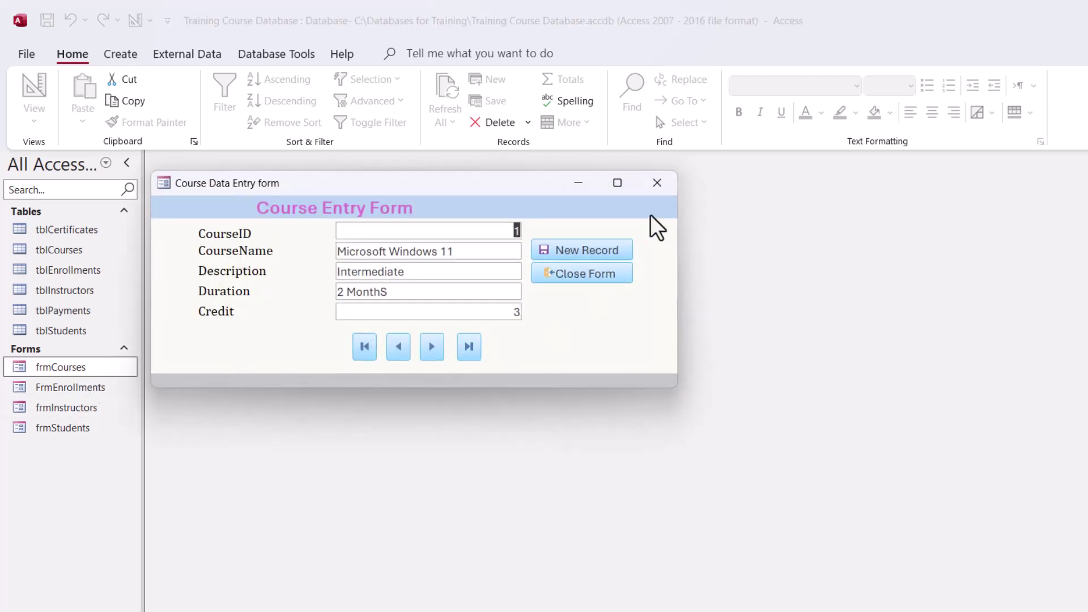
click(657, 183)
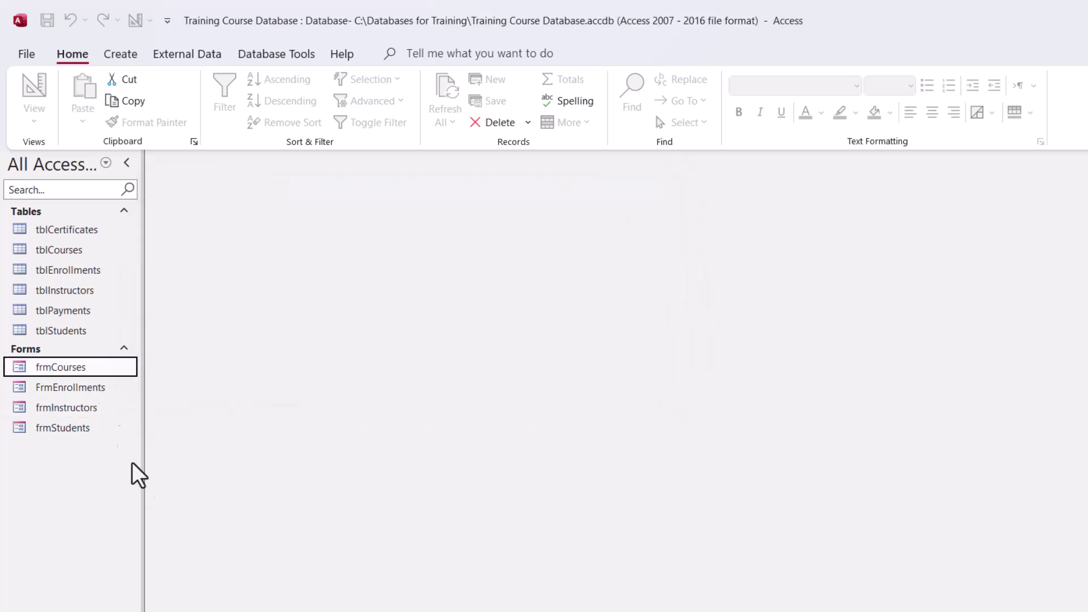
Step: Duplicate the frmCourses form under the name frmCertificates
right_click(64, 368)
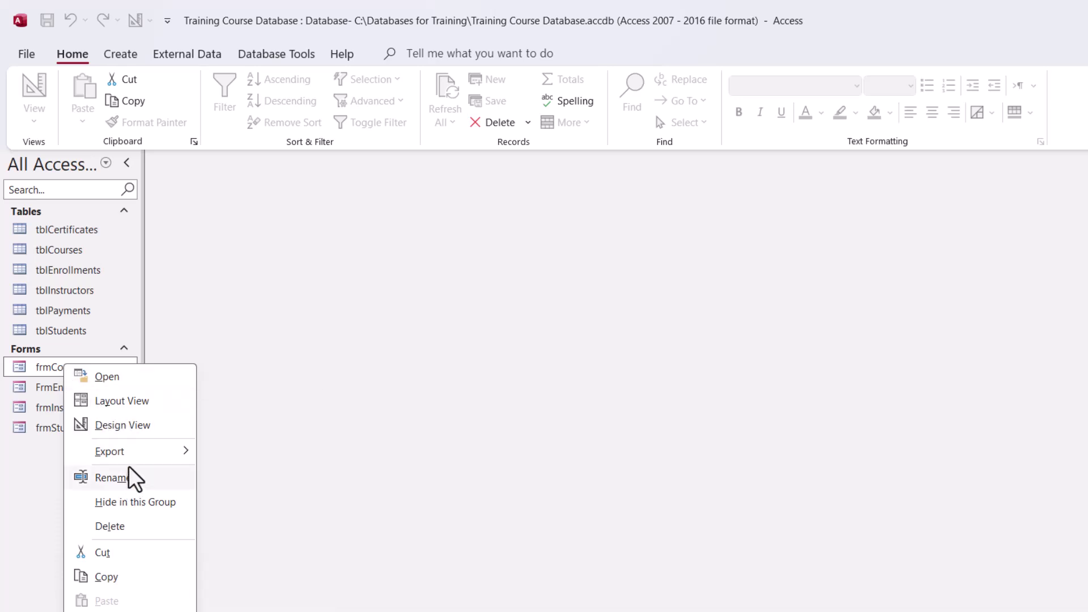
click(108, 578)
right_click(64, 530)
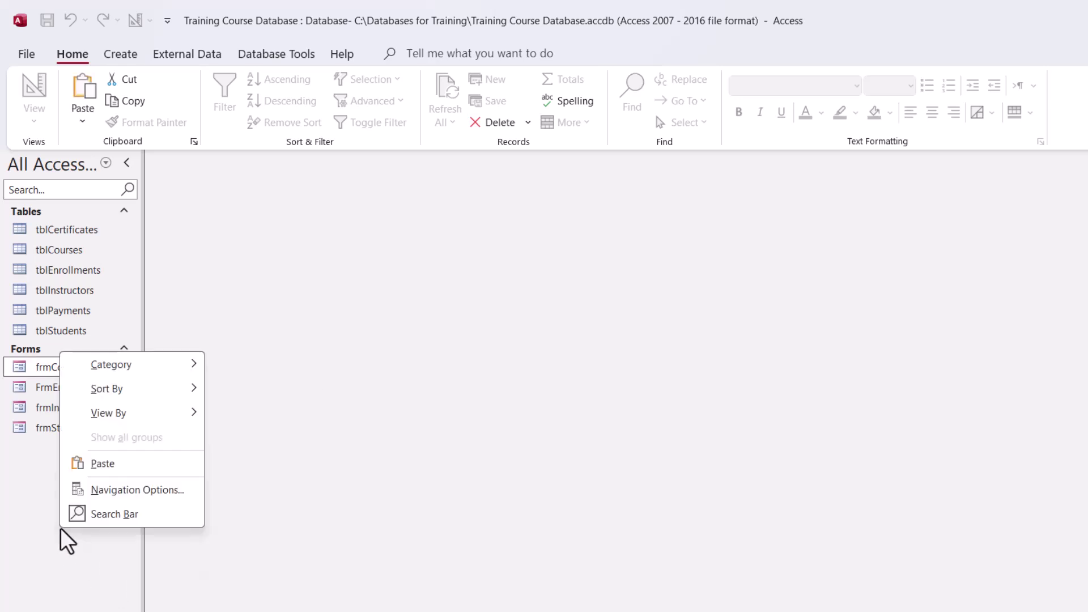
click(120, 463)
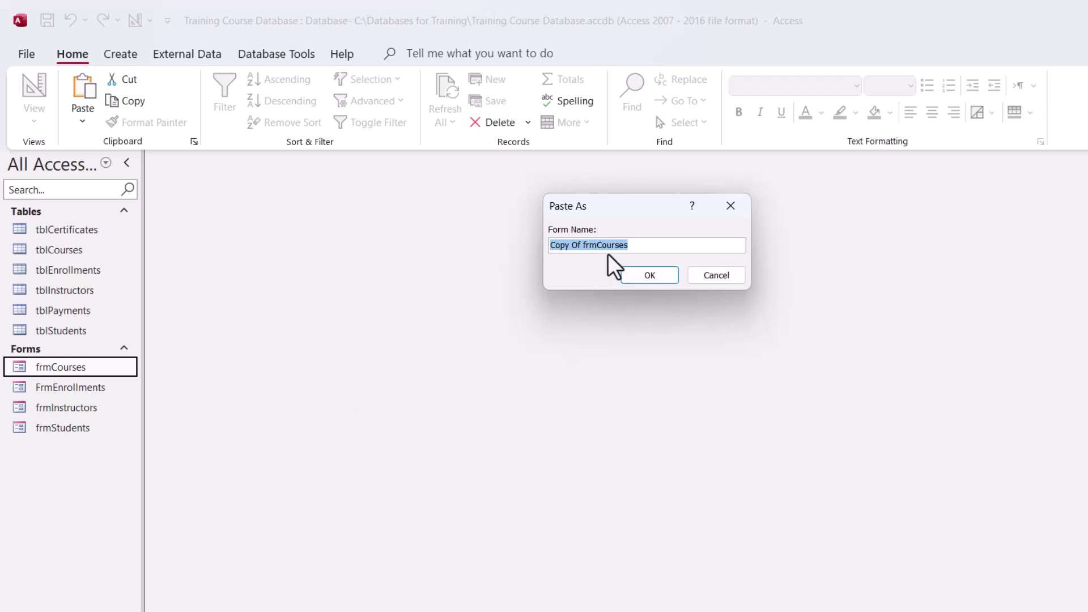
double_click(576, 245)
drag(537, 247, 433, 228)
key(BackSpace)
drag(597, 246, 567, 248)
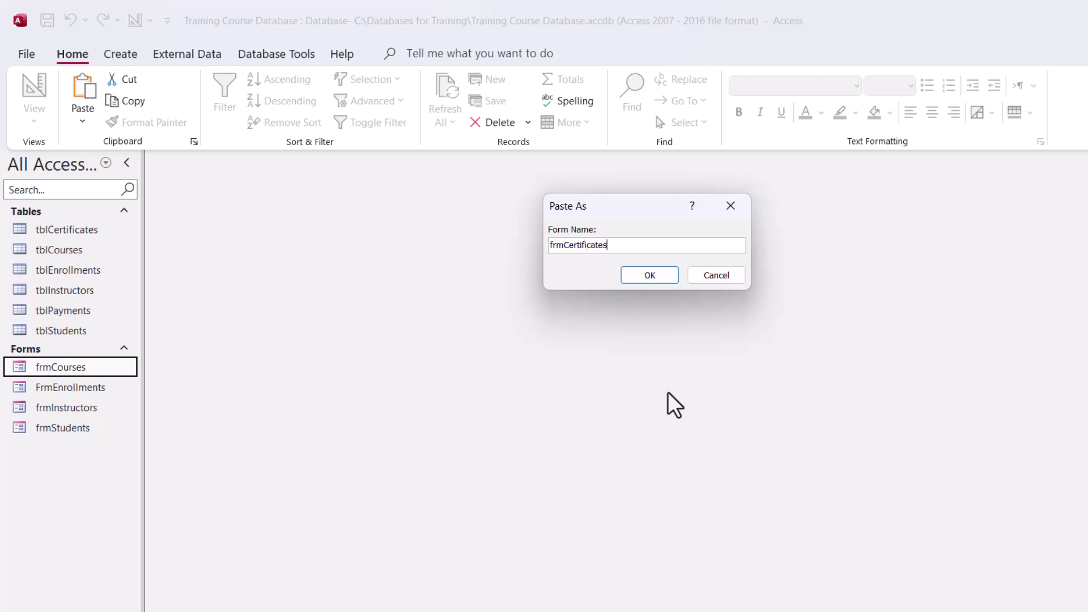
click(650, 275)
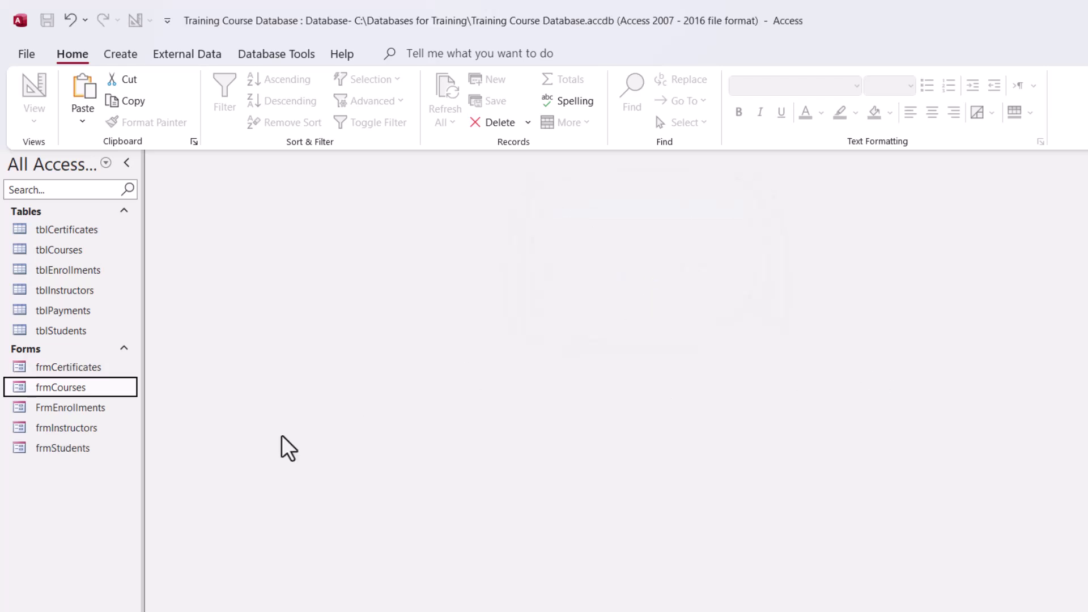
Step: Open frmCertificates in Design View and set the form's caption to "Certificates Data Entry form"
right_click(85, 373)
click(143, 433)
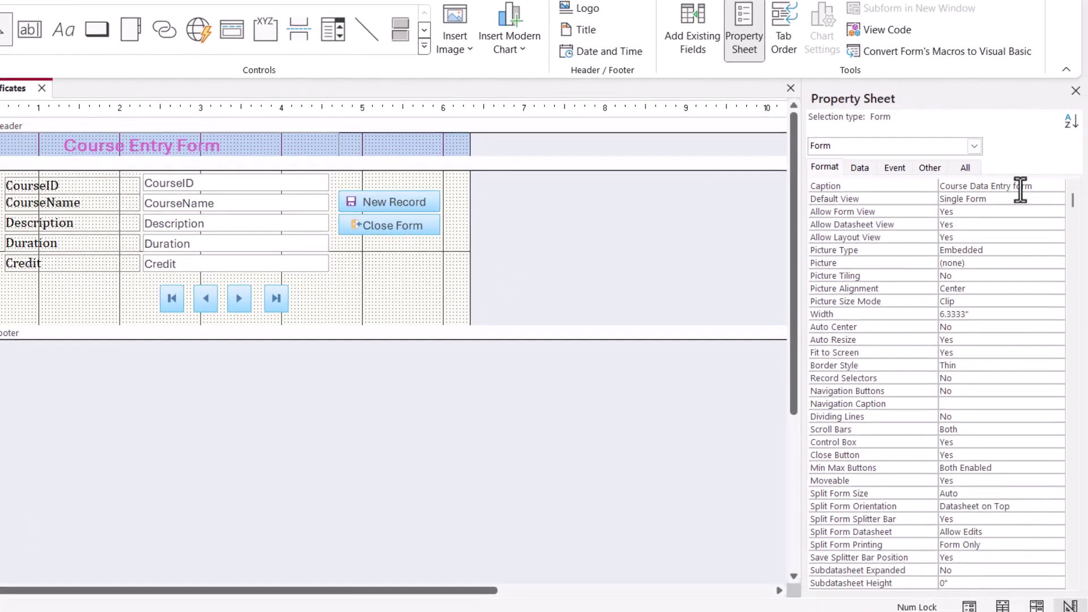
click(1019, 186)
double_click(960, 188)
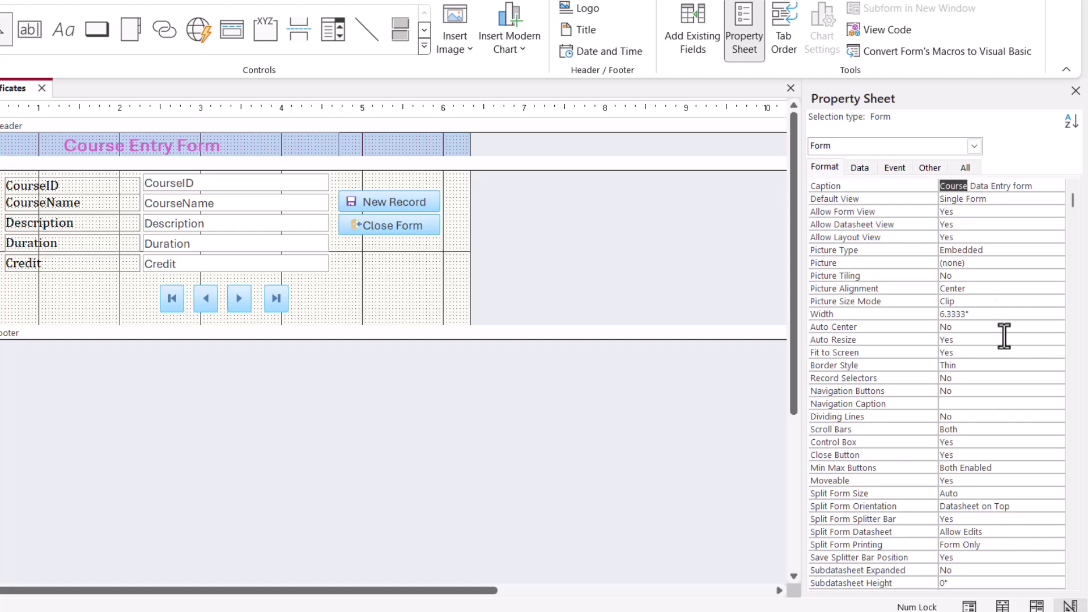
text(C)
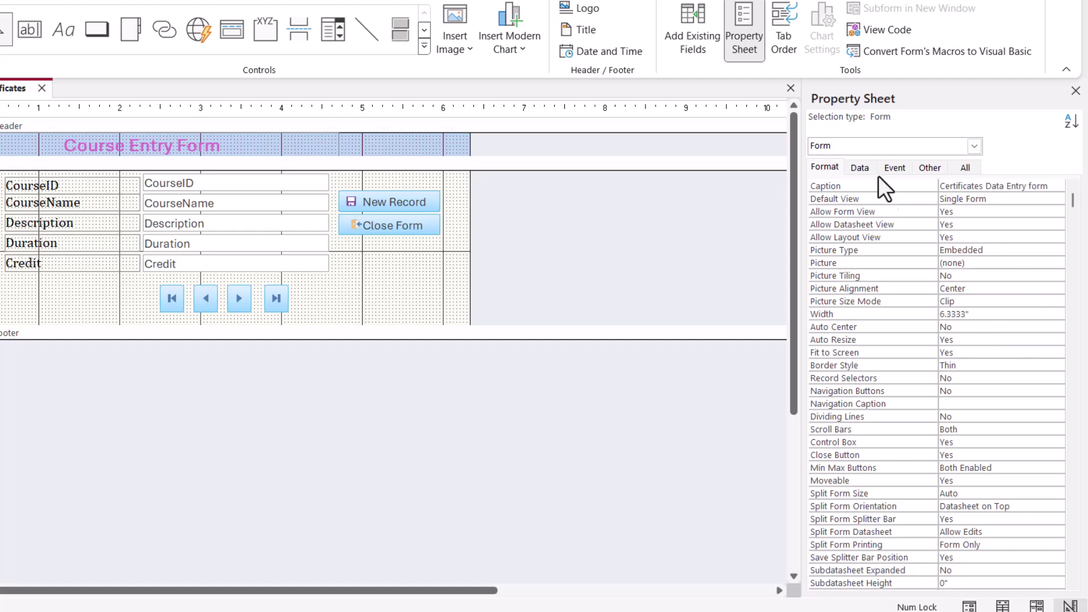
Step: Set the form's record source to tblCertificates
click(860, 168)
click(1057, 186)
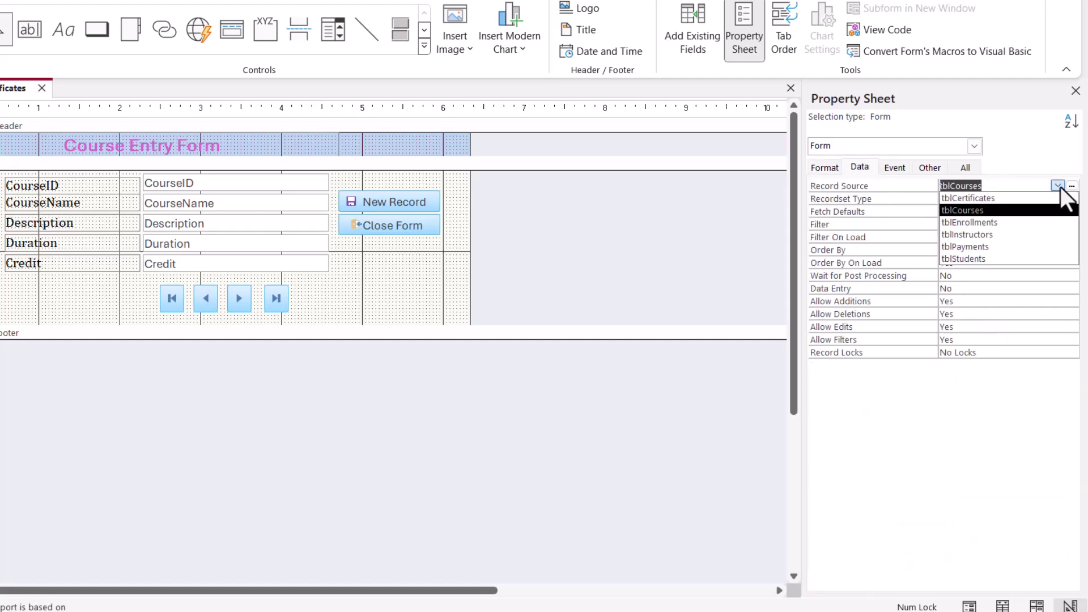
click(1004, 198)
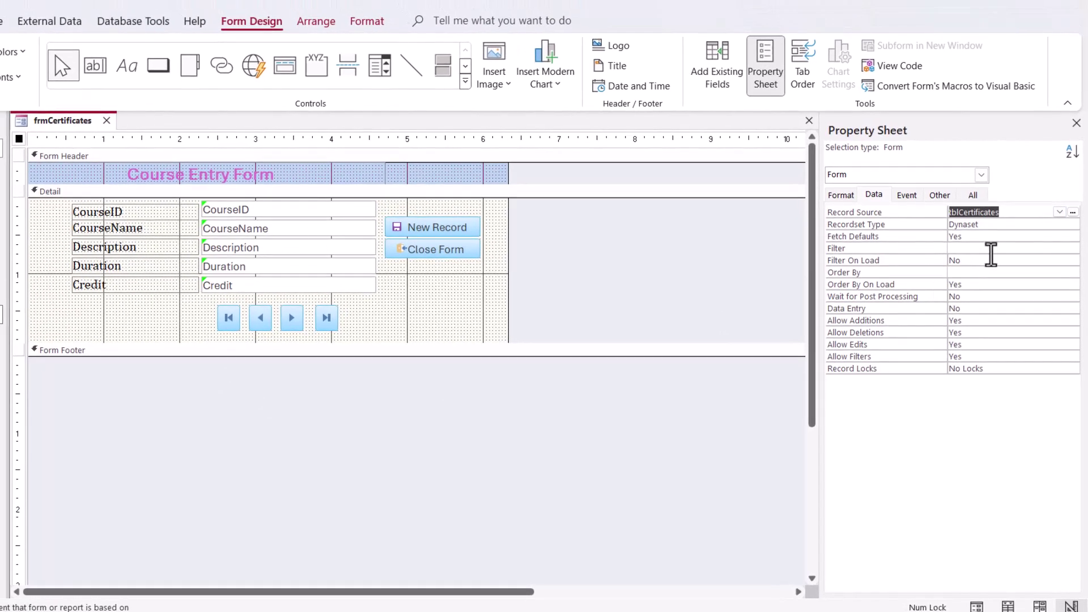
Step: Bind the CourseID text box to the CertificateID field and the CourseName text box to EnrollmentID
click(268, 214)
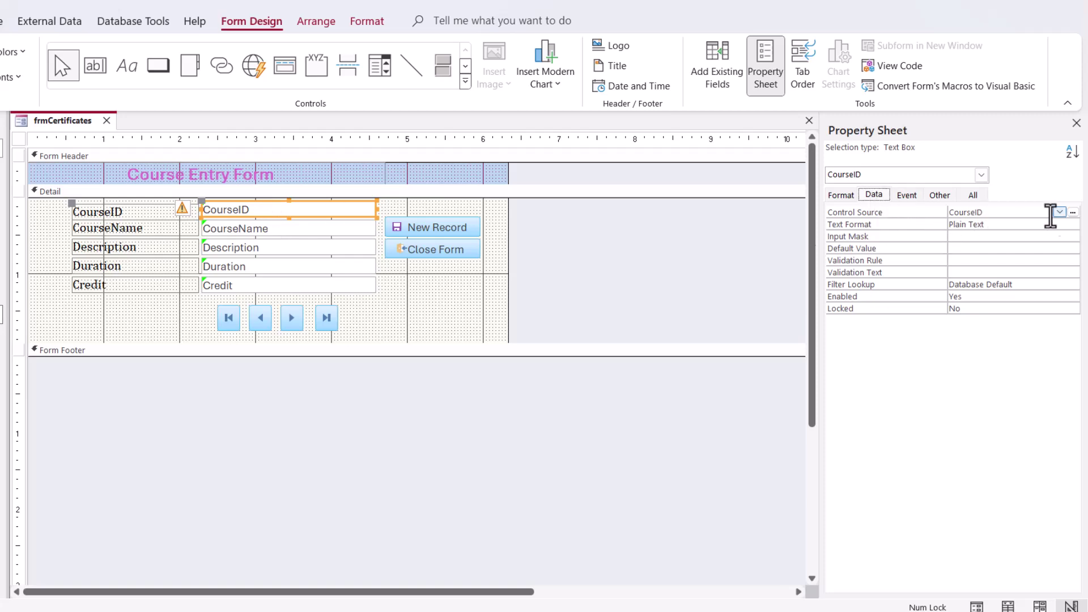
click(1058, 211)
click(985, 224)
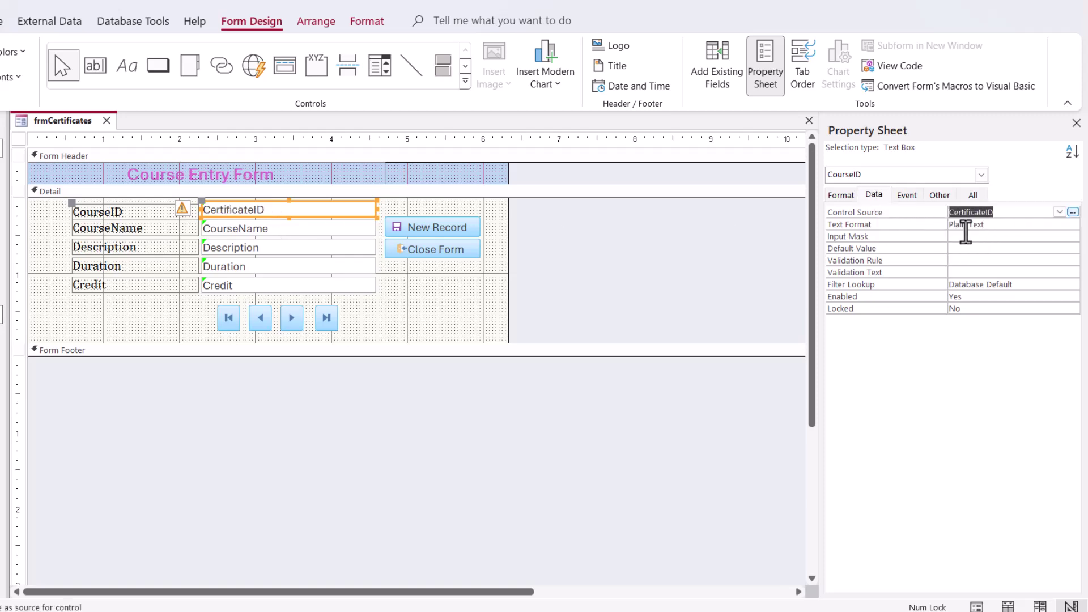
click(310, 231)
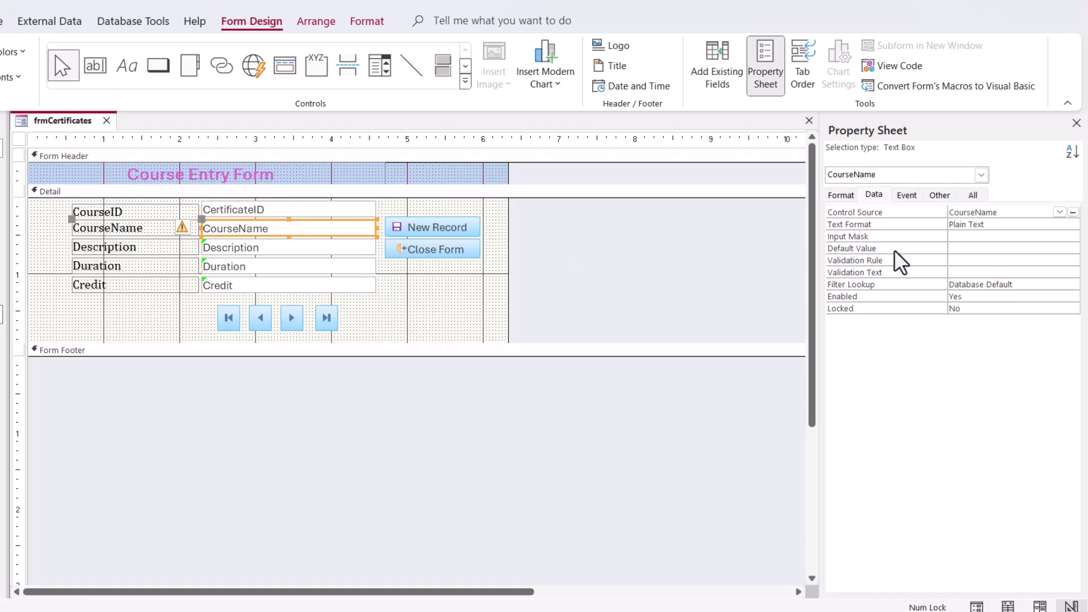
click(1058, 212)
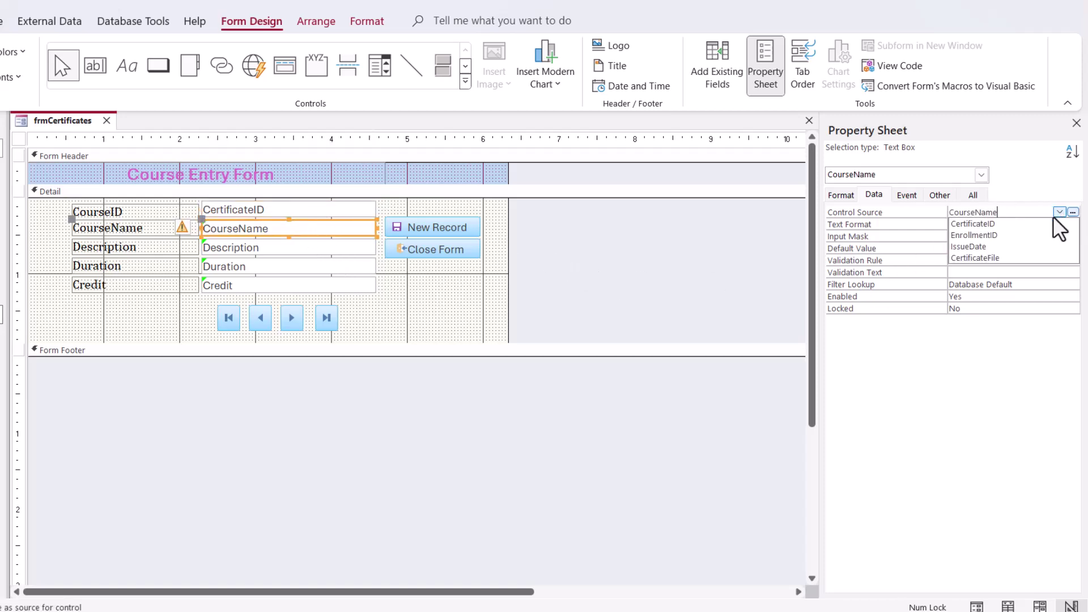
click(985, 235)
Step: Bind the Description text box to the IssueDate field and the Duration text box to CertificateFile
click(296, 250)
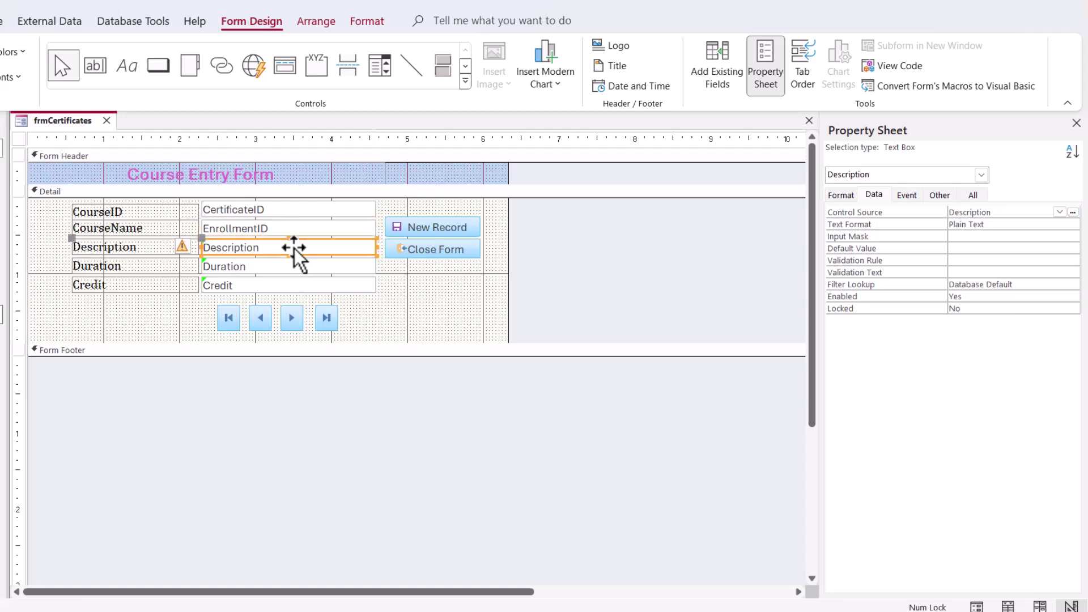
click(1058, 212)
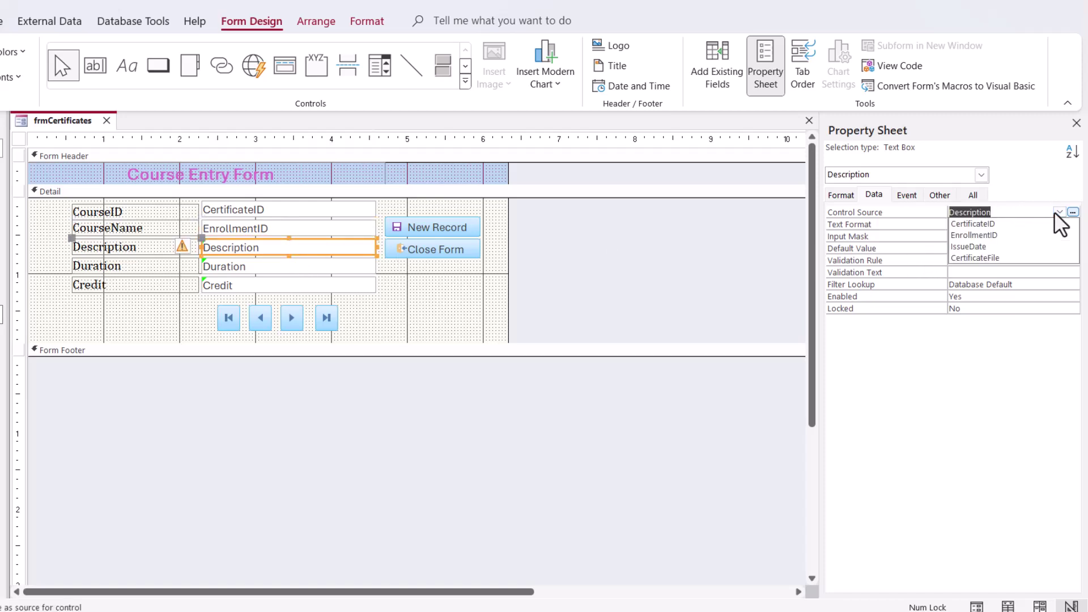
click(1036, 247)
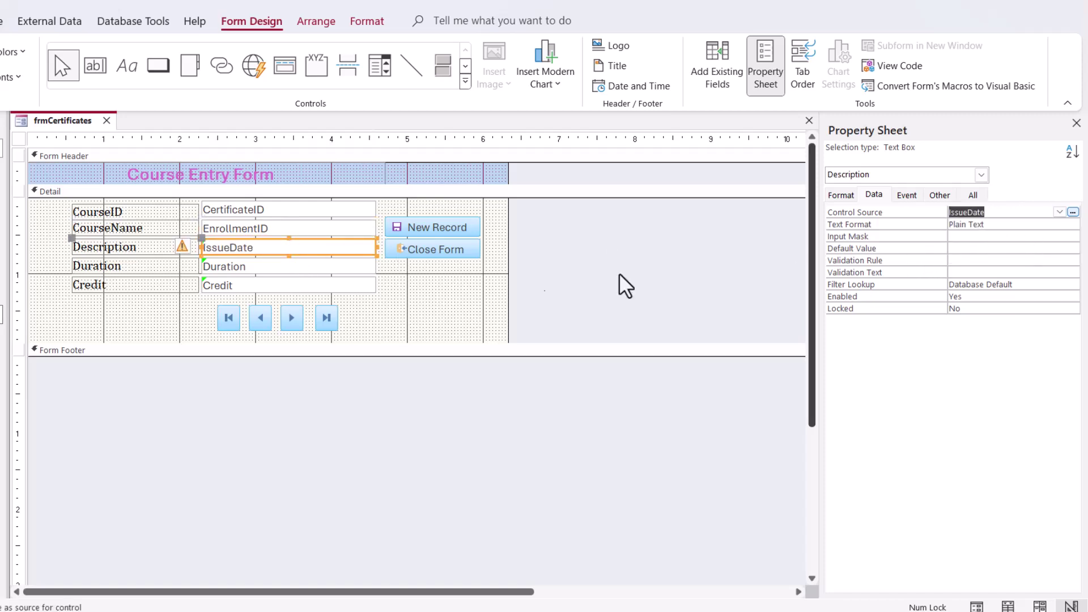
click(297, 267)
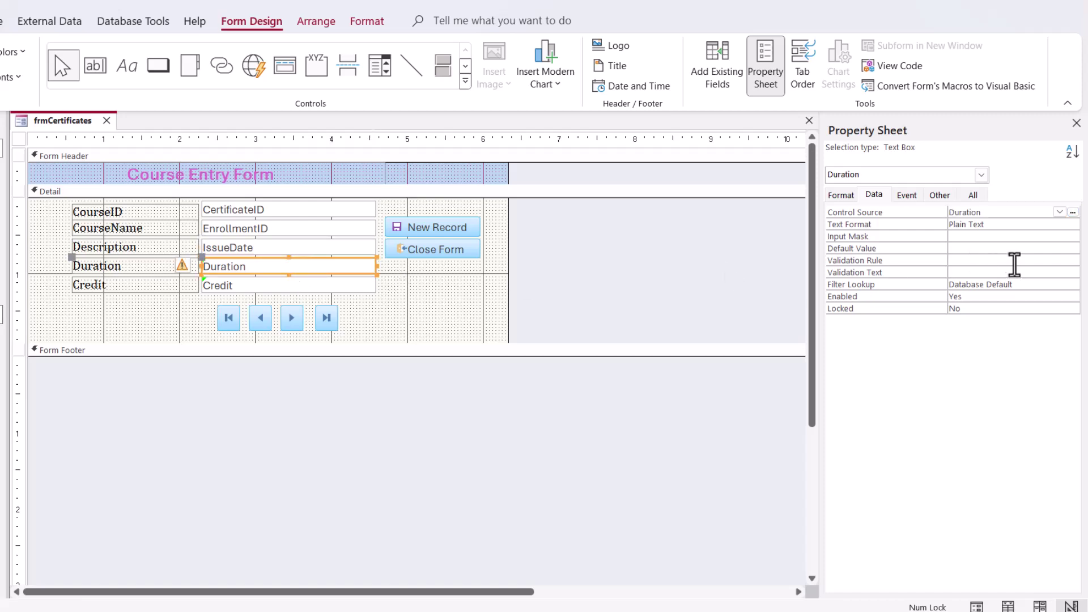
click(1059, 212)
click(1007, 259)
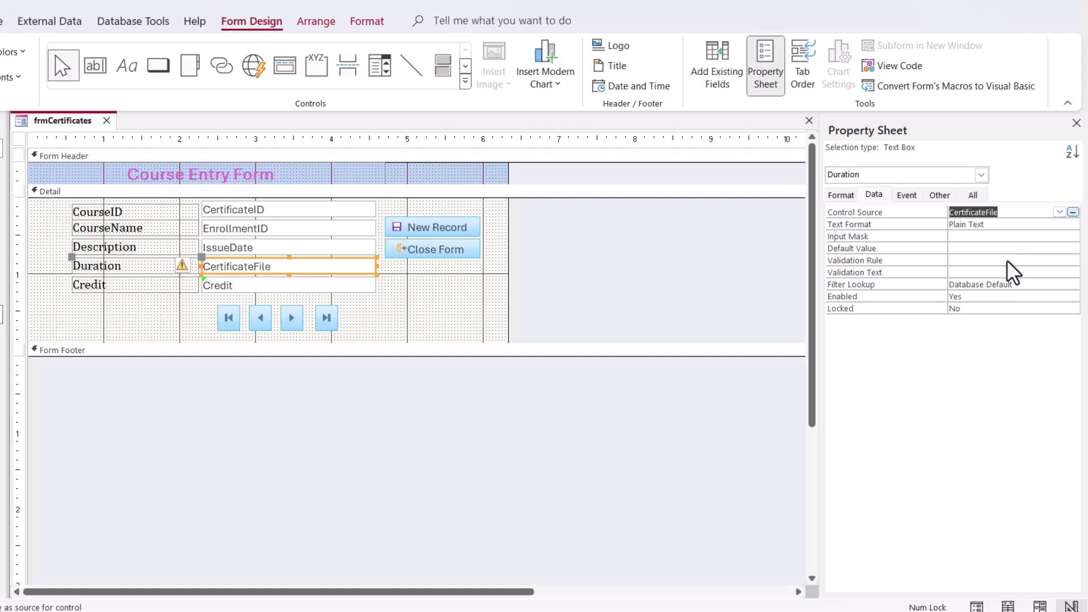
Step: Delete the Credit text box with its label and move the four record navigation buttons slightly up toward the remaining fields
click(336, 286)
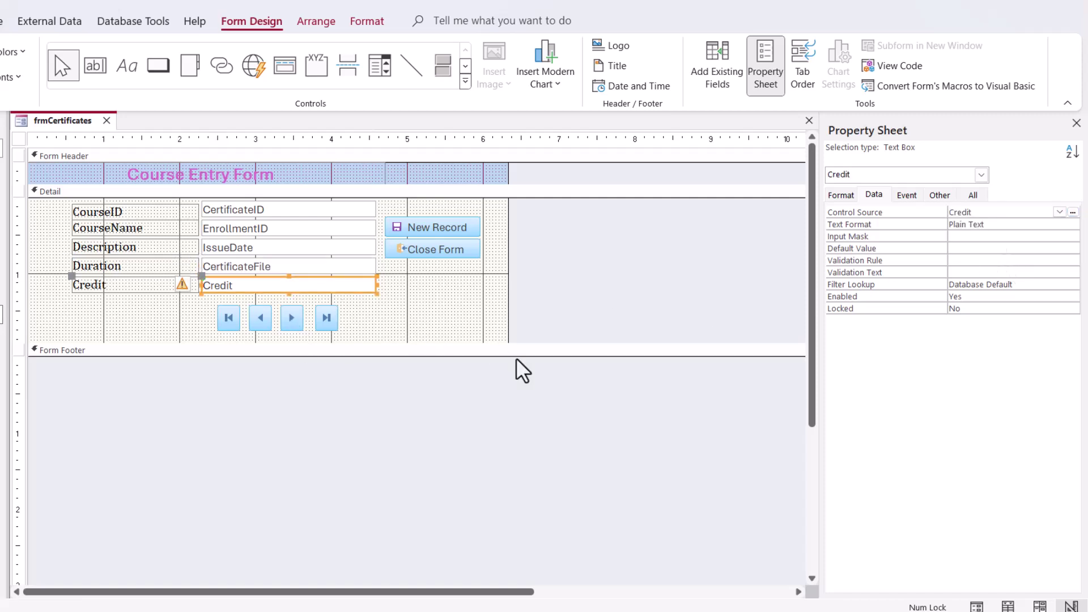
key(Delete)
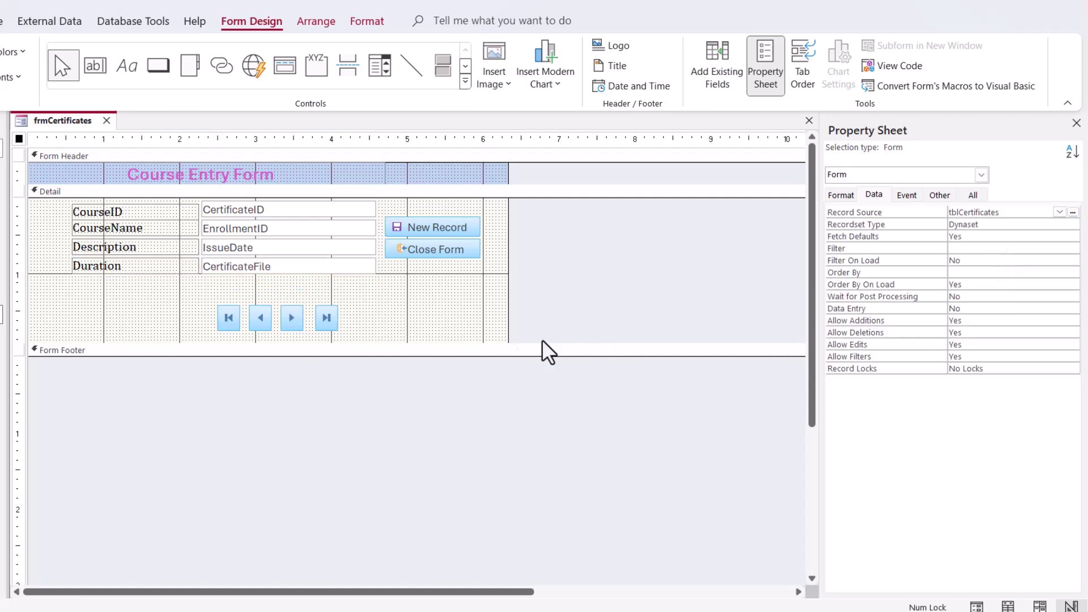
drag(408, 340, 182, 325)
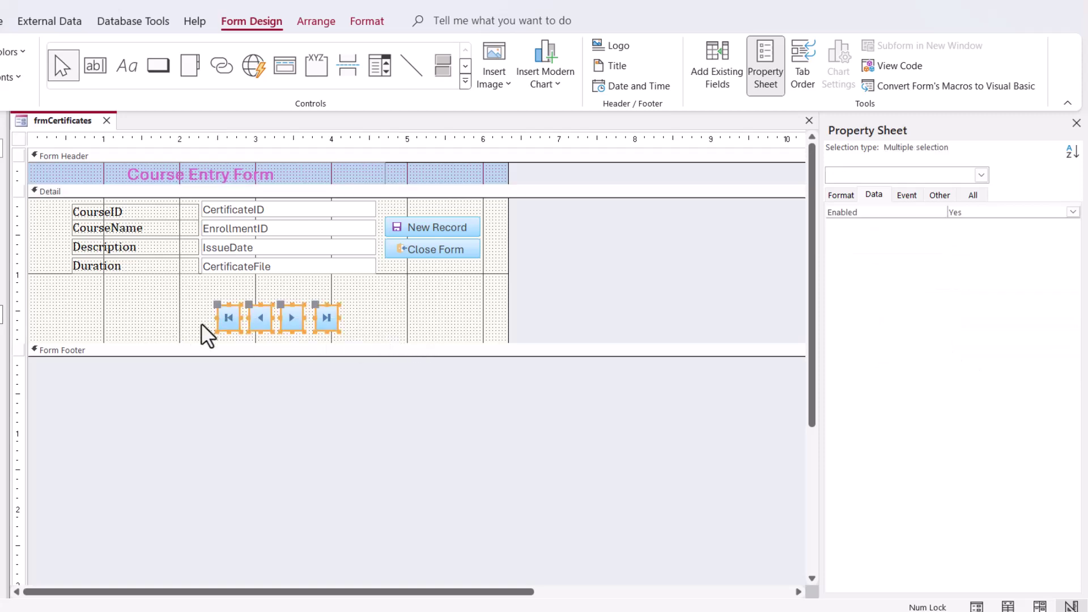
mouse_move(268, 321)
mouse_down()
mouse_move(259, 305)
mouse_move(279, 325)
mouse_up()
Step: Widen the "Course Entry Form" header label to about 6 inches and narrow the form to about the same width
click(161, 177)
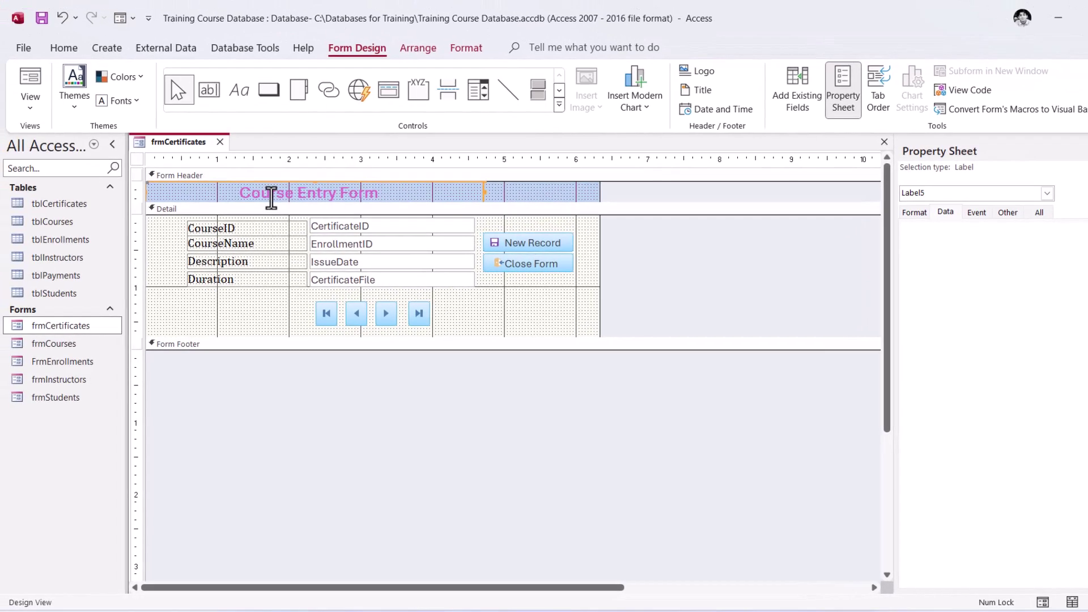
click(272, 197)
click(485, 195)
click(484, 194)
click(484, 194)
drag(481, 193, 576, 203)
drag(600, 263, 578, 262)
Step: Change the form header label's text to "Certificates Entry Form"
drag(353, 191, 340, 196)
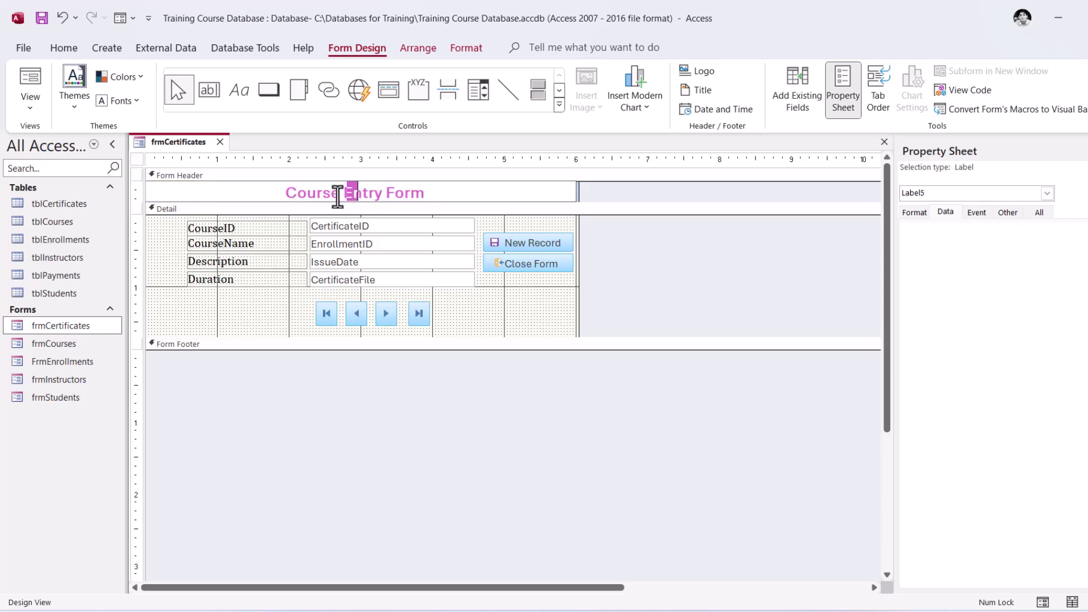
double_click(322, 196)
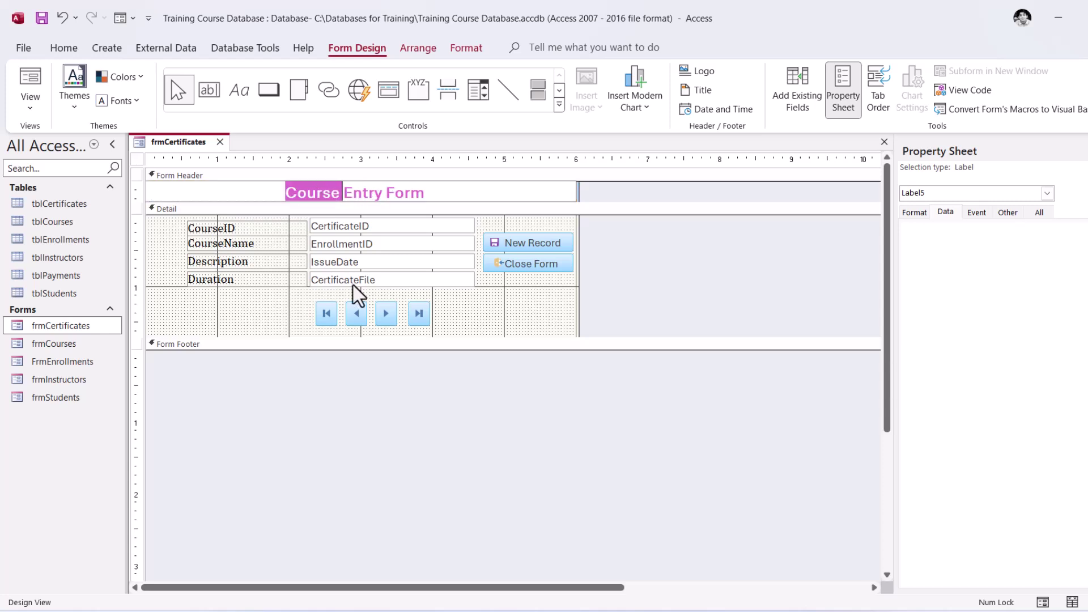
text(Certif)
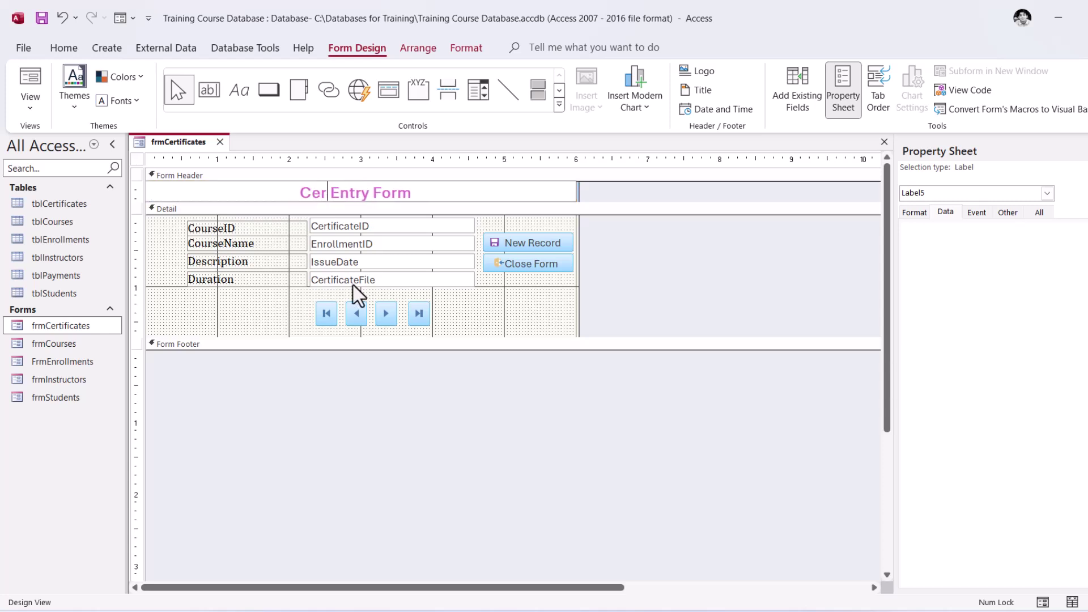
text(icates)
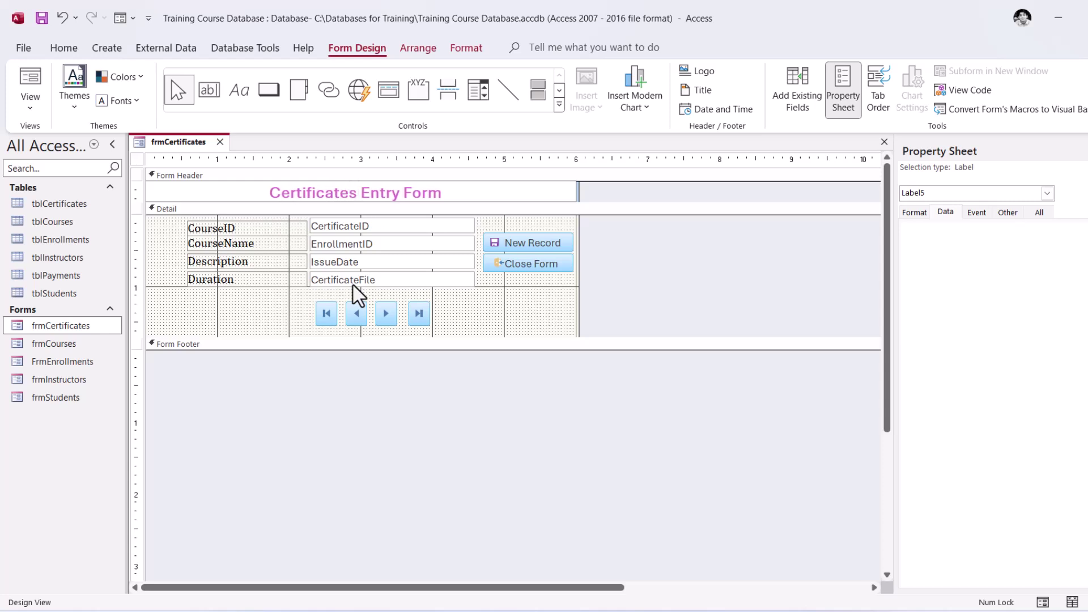
click(498, 327)
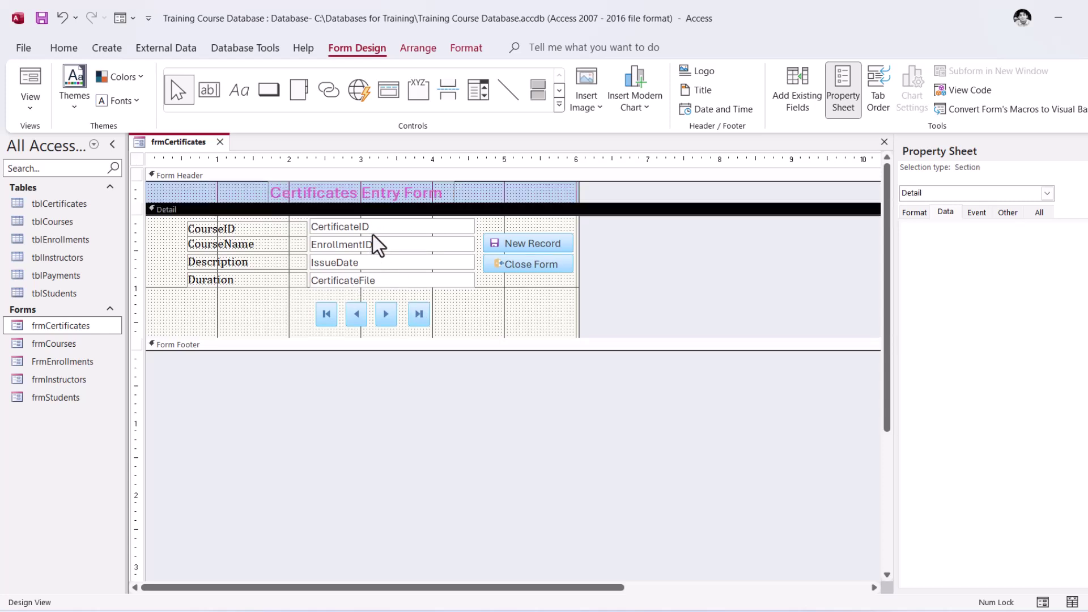
Step: Replace the CourseID label's text with "Certificate ID:", reusing the CertificateID field name from its text box's control source
click(407, 227)
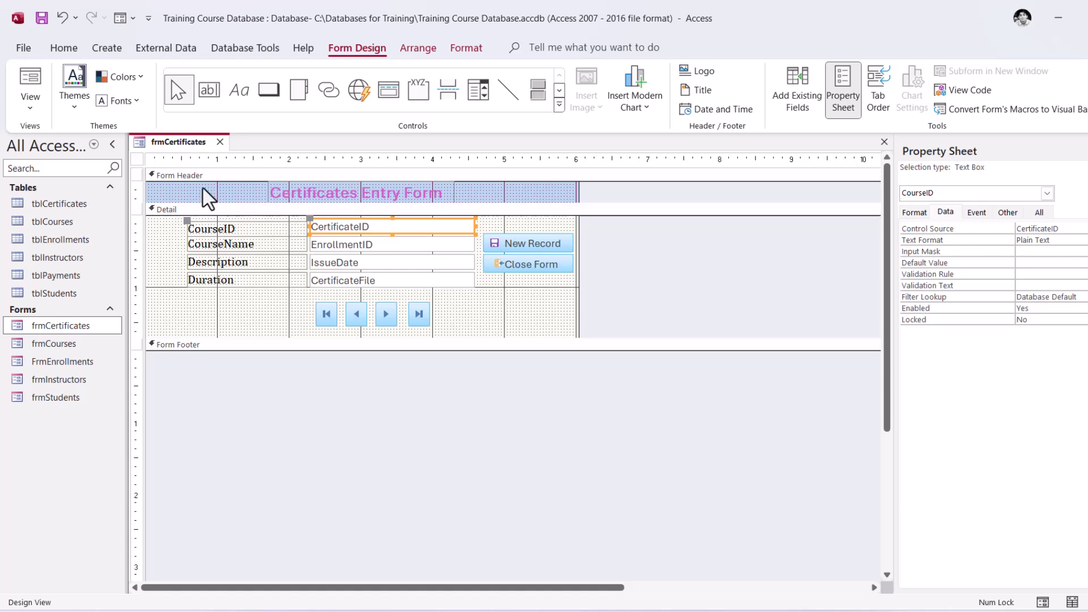
click(224, 230)
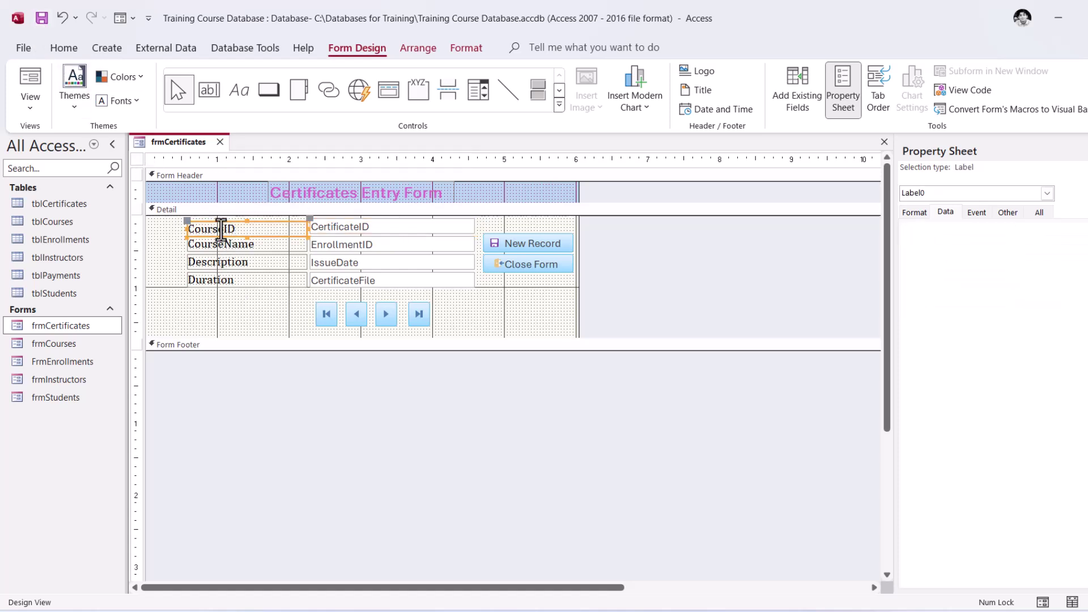
click(222, 229)
double_click(221, 230)
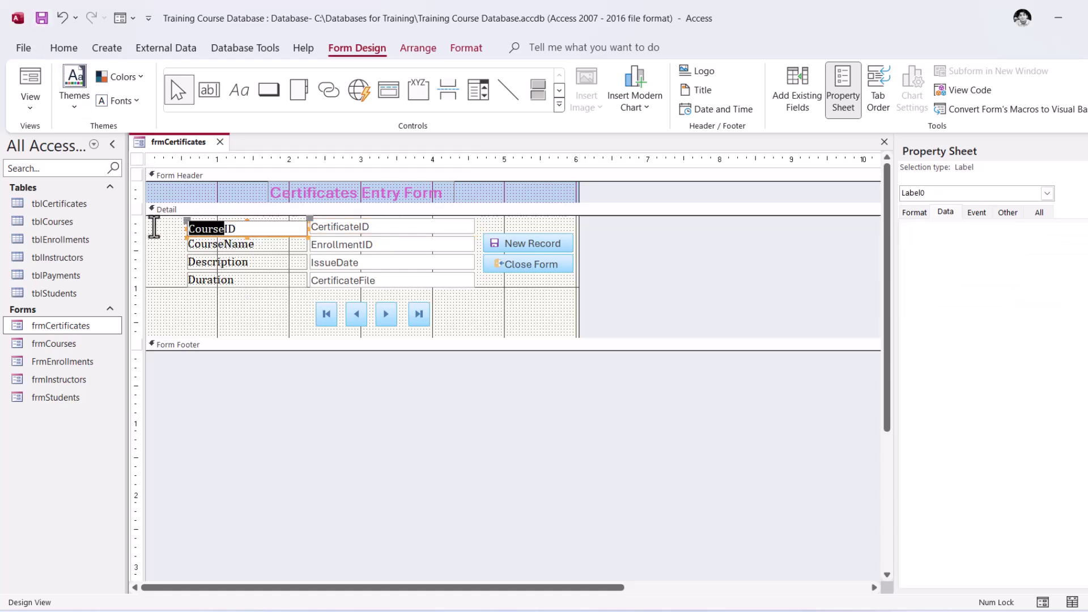
click(368, 227)
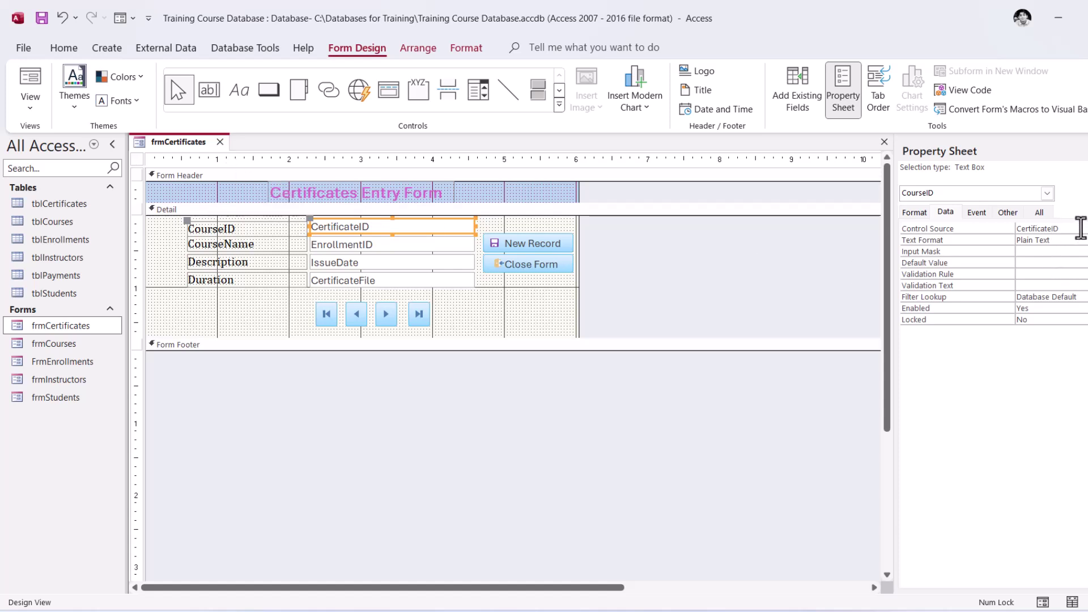
click(906, 228)
key(ctrl+c)
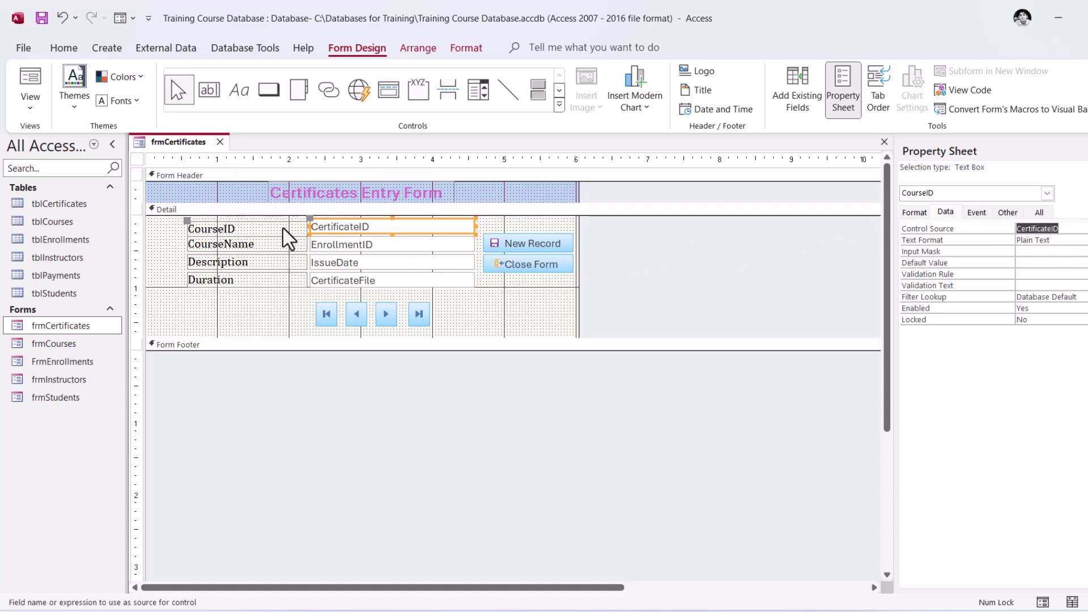
click(226, 230)
double_click(221, 229)
key(End)
key(ctrl+v)
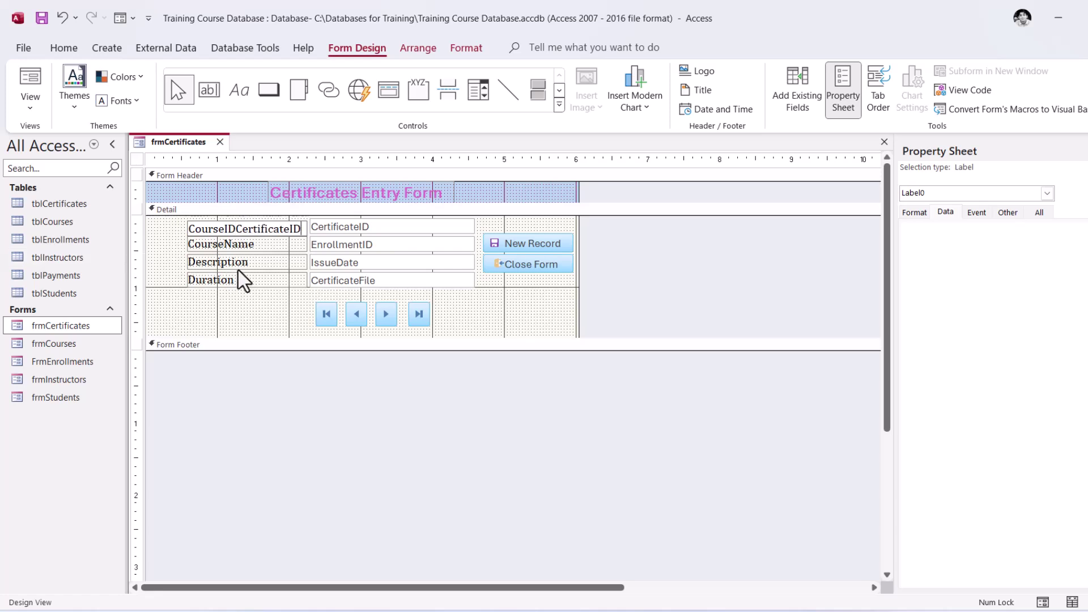
drag(235, 228, 68, 238)
key(BackSpace)
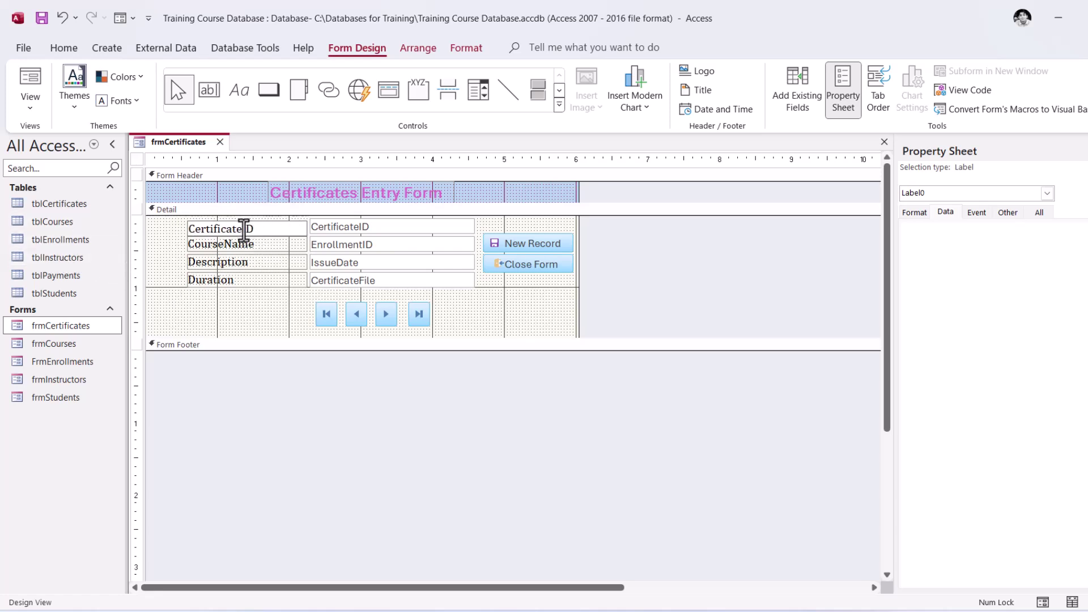
key(End)
Step: Replace the CourseName label's text with "Enrollment ID", reusing the EnrollmentID field name from its text box's control source
click(362, 250)
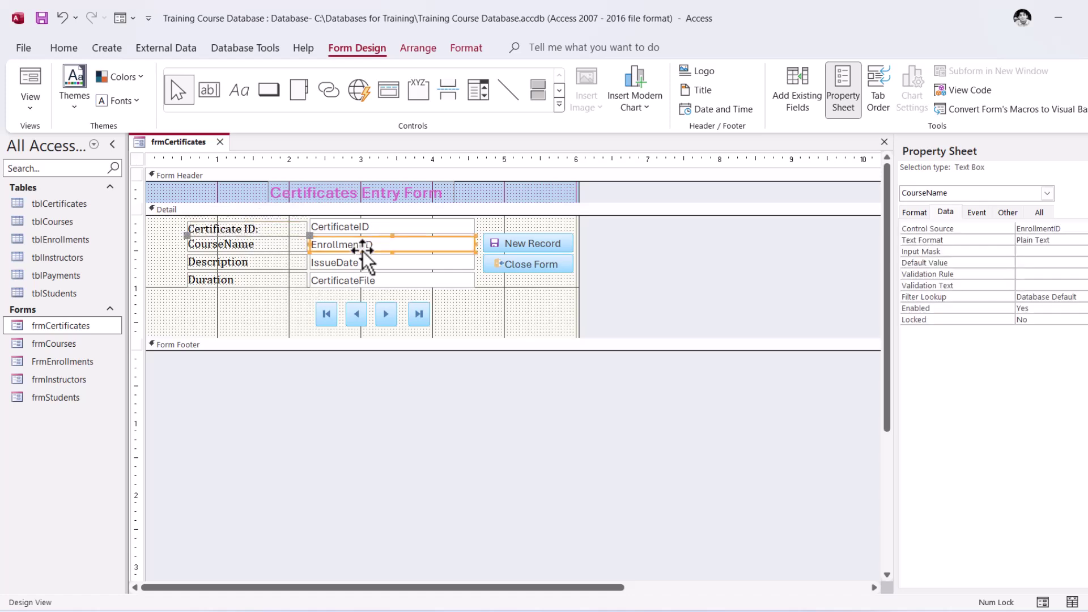
click(1069, 231)
key(ctrl+c)
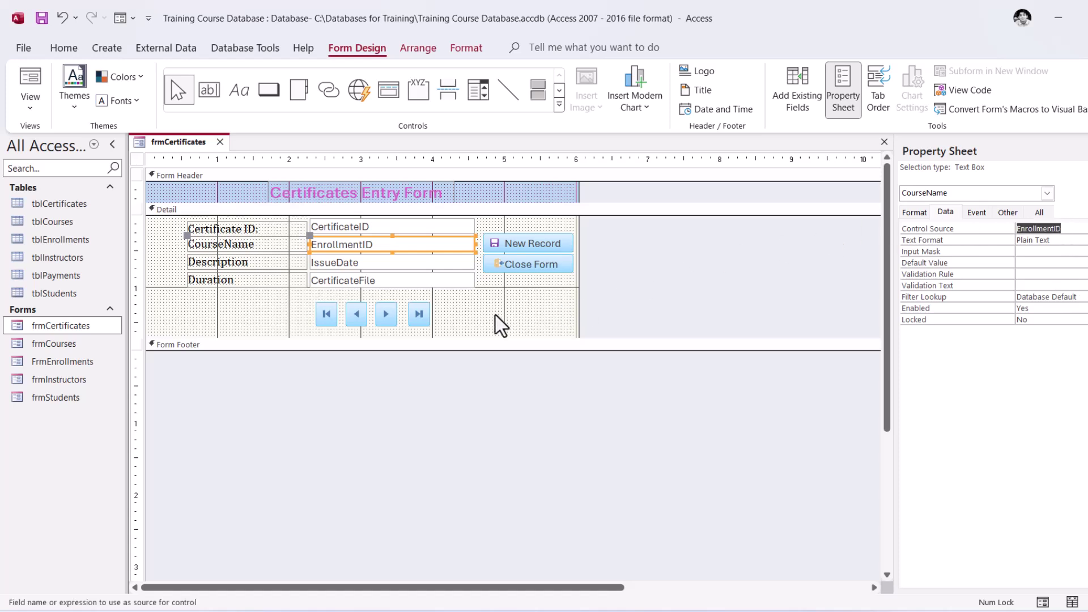
click(267, 243)
click(272, 243)
drag(272, 243, 143, 243)
key(ctrl+v)
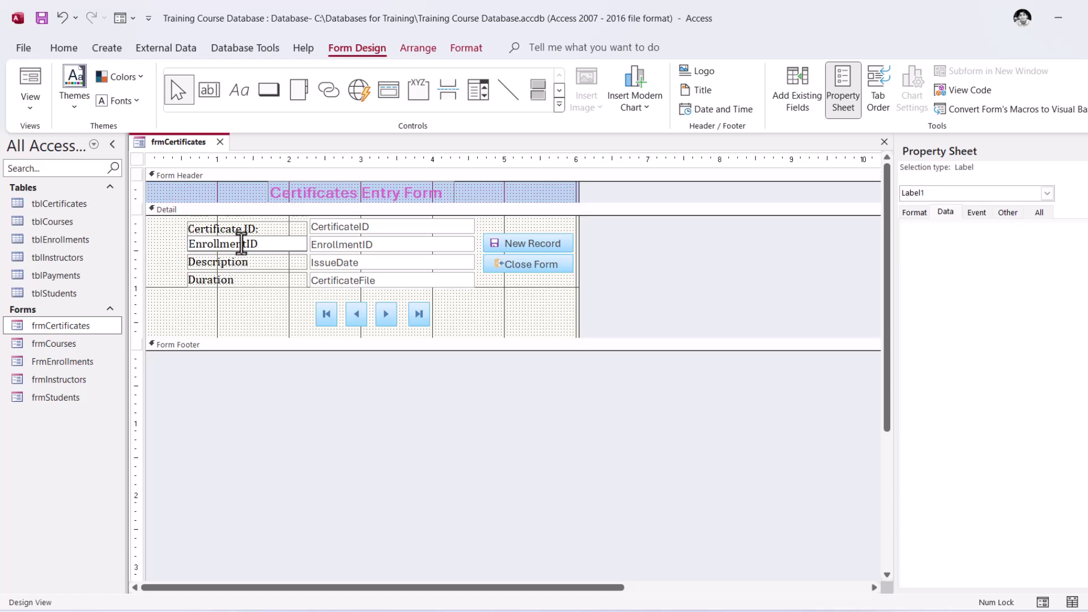
Step: Replace the Description label's text with "Issue Date", reusing the IssueDate field name from its text box's control source
click(249, 262)
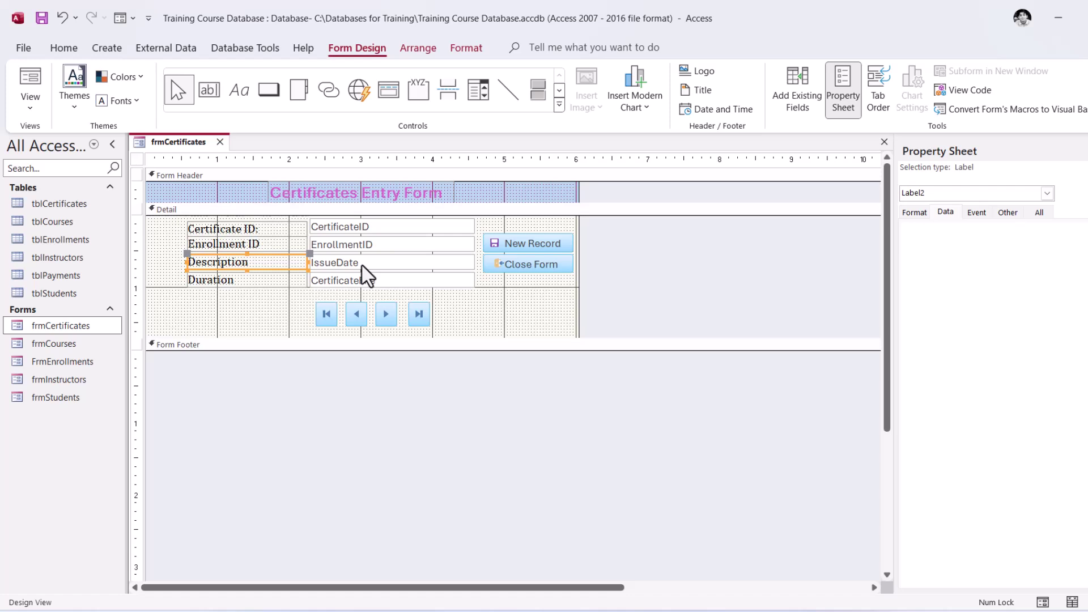
click(393, 264)
drag(1060, 231, 999, 233)
key(ctrl+c)
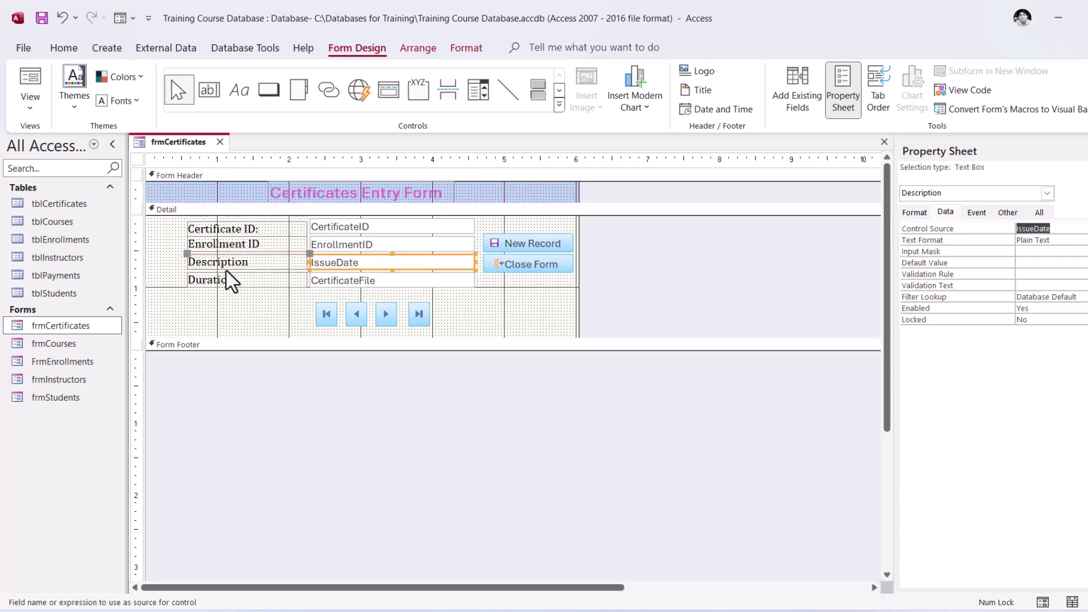
click(255, 262)
click(249, 262)
drag(249, 262, 109, 272)
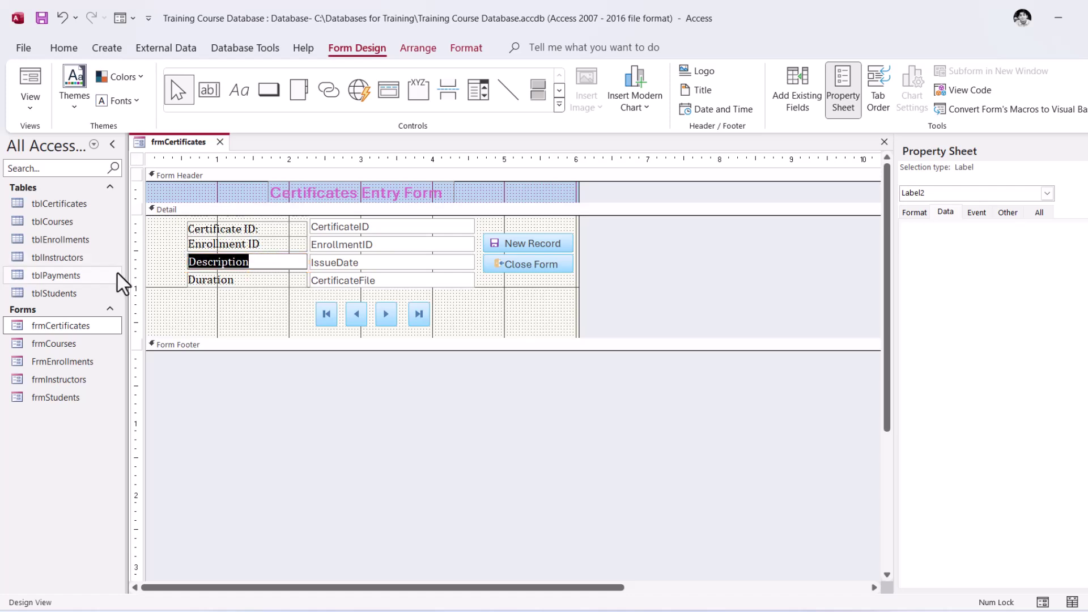
key(ctrl+v)
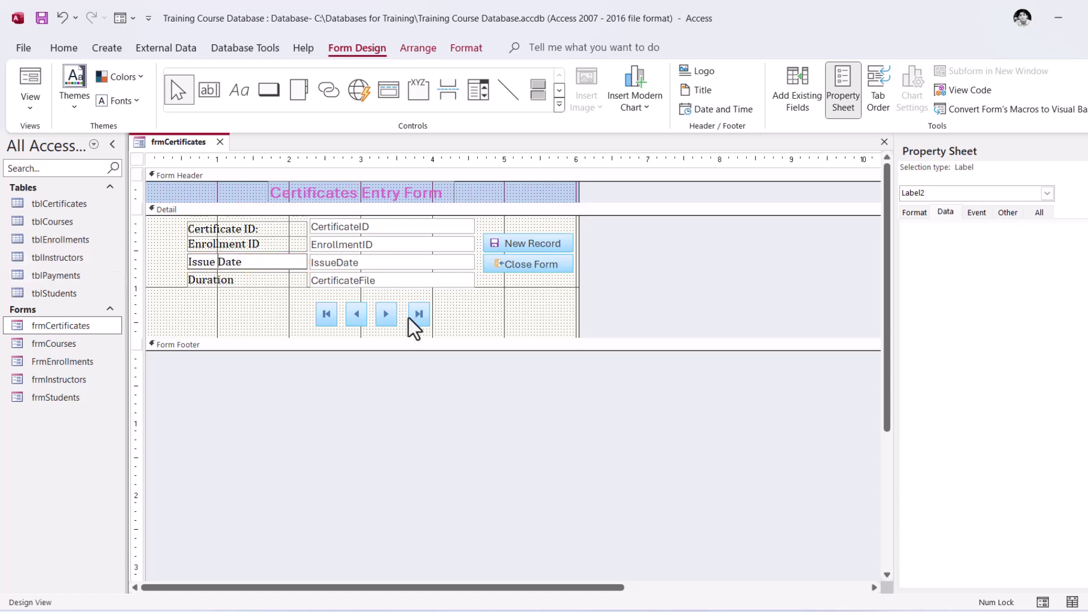
Step: Try to replace the Duration label's text with the CertificateFile field name from its text box's control source
click(385, 281)
click(1078, 225)
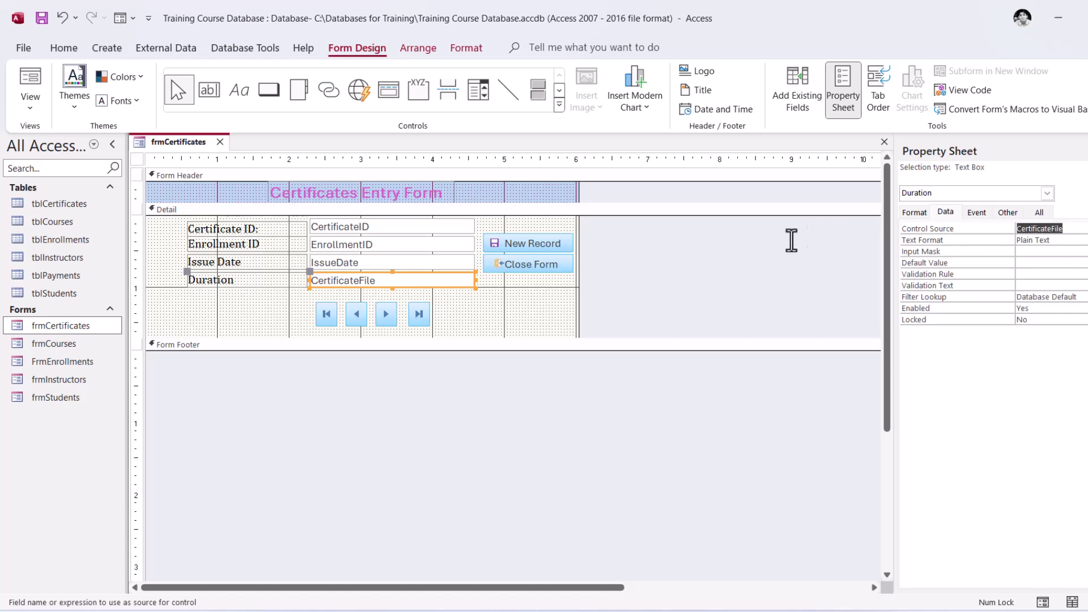
click(208, 280)
drag(240, 283, 94, 284)
key(ctrl+v)
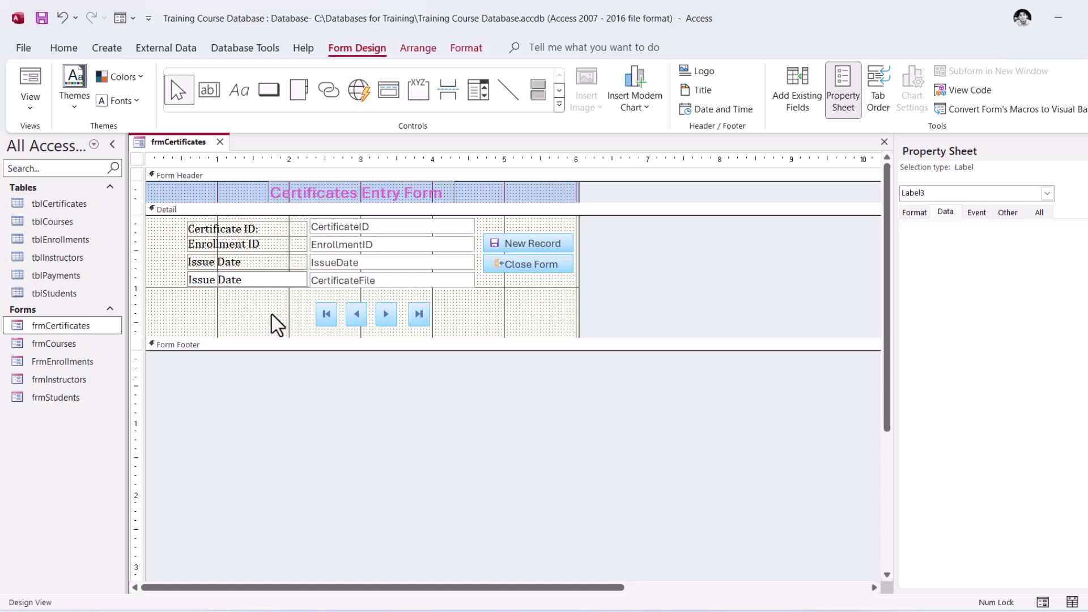
click(500, 311)
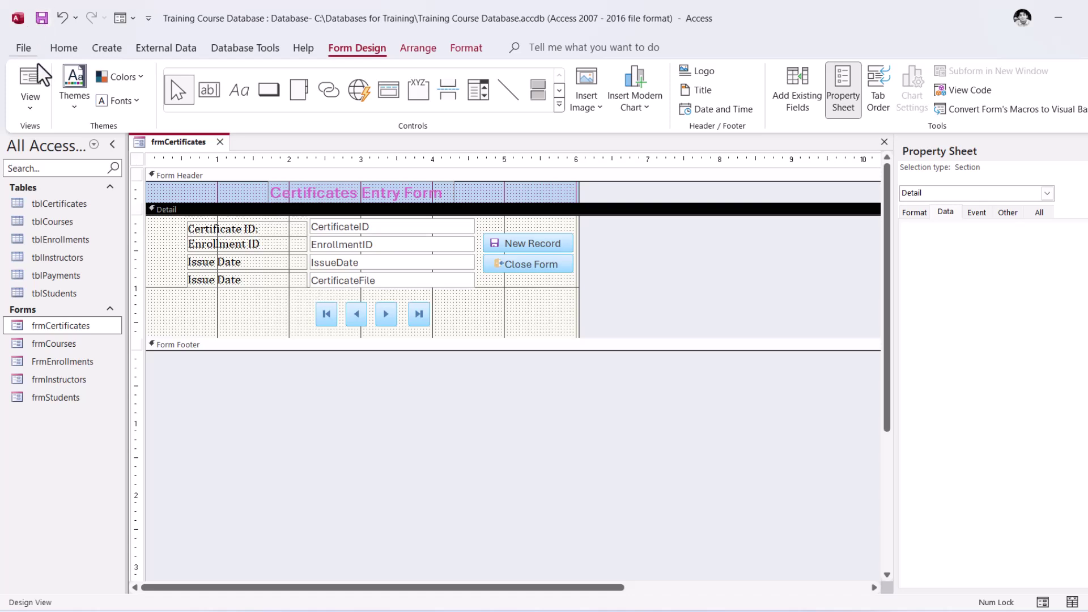
Step: Preview the certificates form in Form View, check its fields and labels, and return to Design View
click(34, 85)
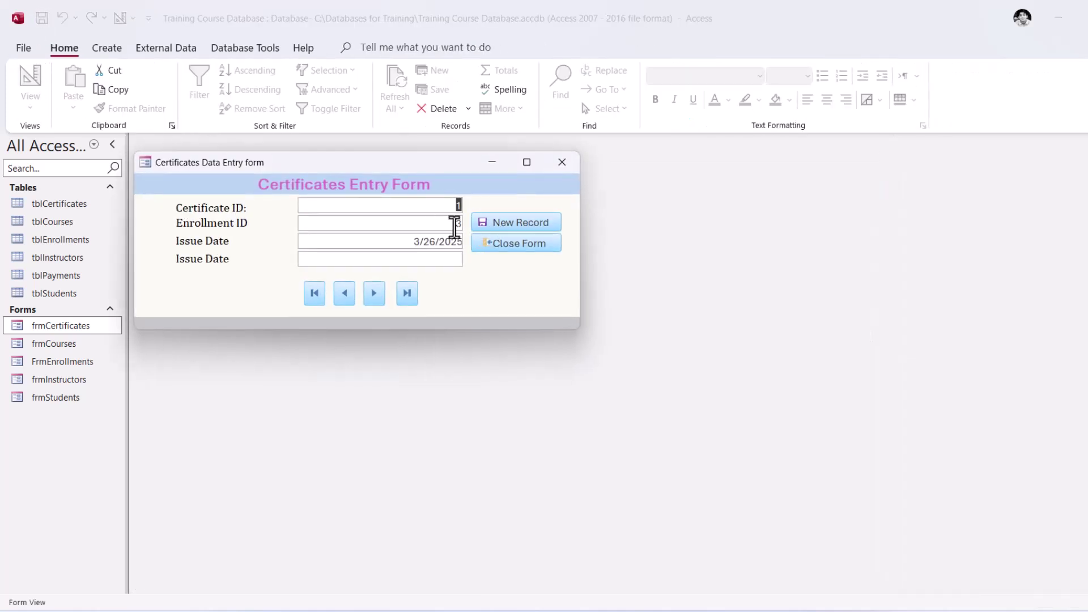
click(425, 221)
click(433, 248)
click(470, 241)
click(470, 241)
click(366, 260)
right_click(451, 165)
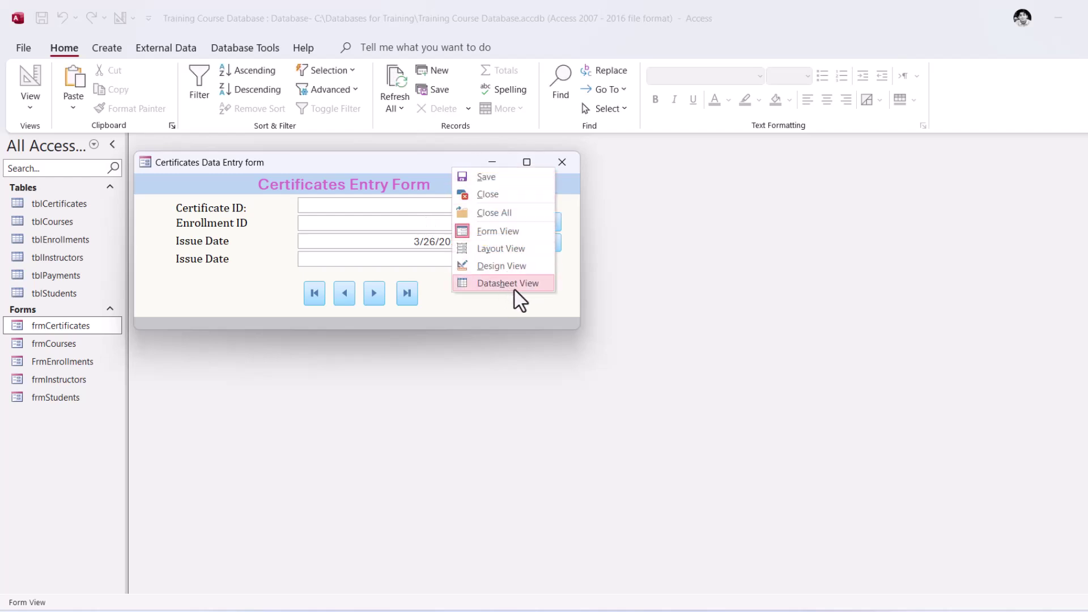
click(501, 265)
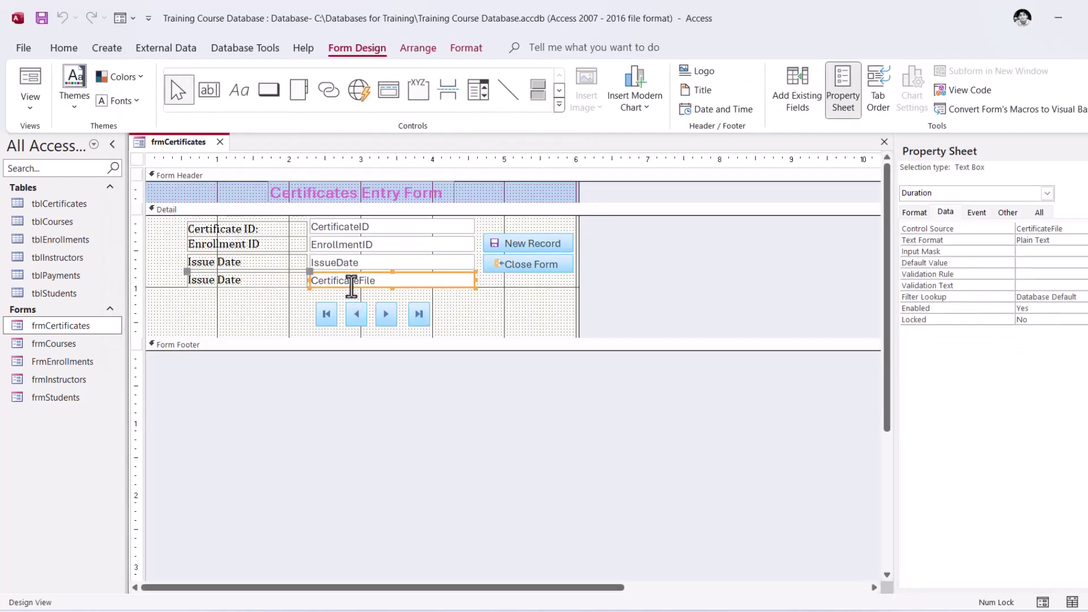
Step: Replace the duplicate "Issue Date" label beside the CertificateFile text box with "Certificate File"
drag(1073, 232, 907, 230)
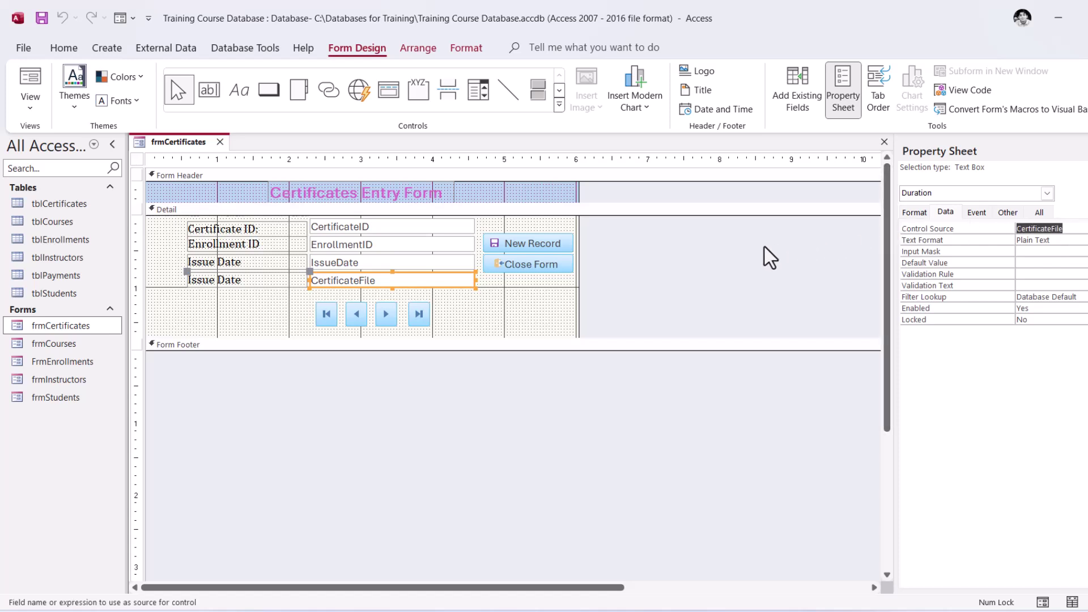
click(249, 283)
click(236, 282)
drag(236, 282, 140, 280)
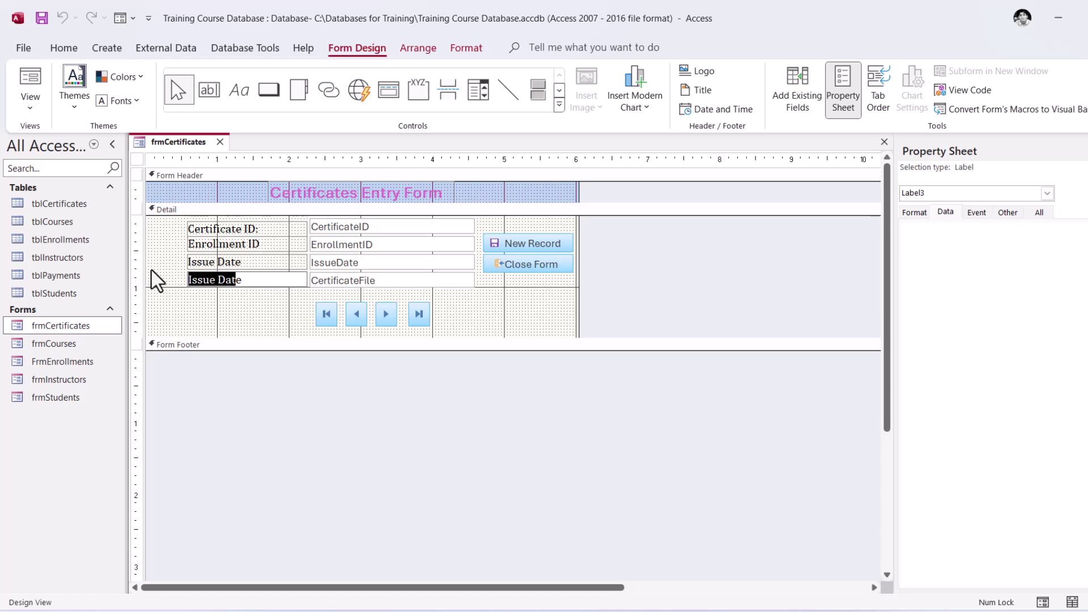
key(Delete)
text(CertificateFile)
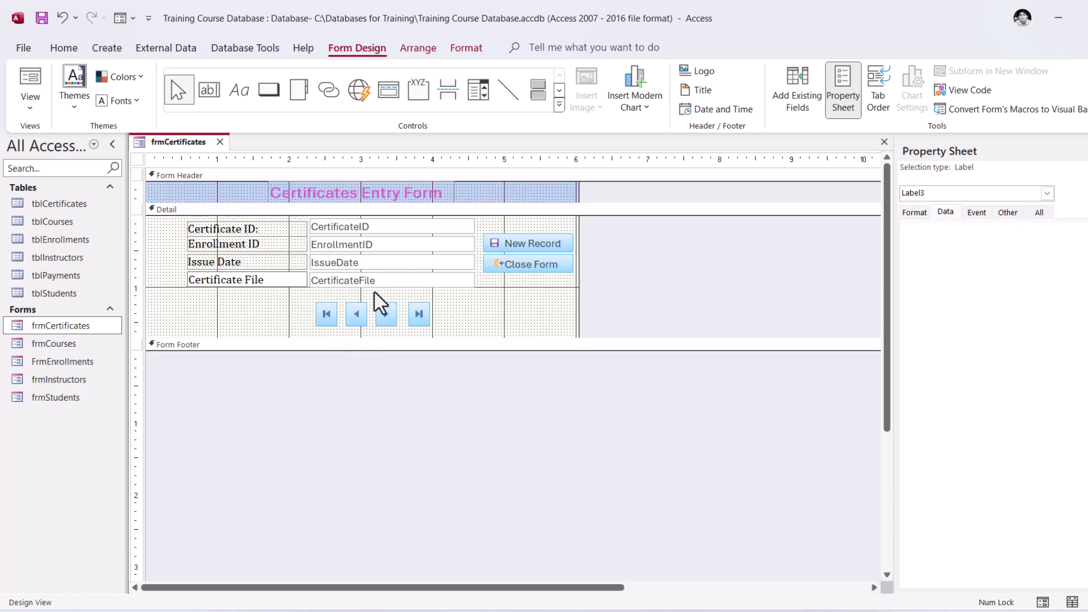
click(406, 283)
click(524, 326)
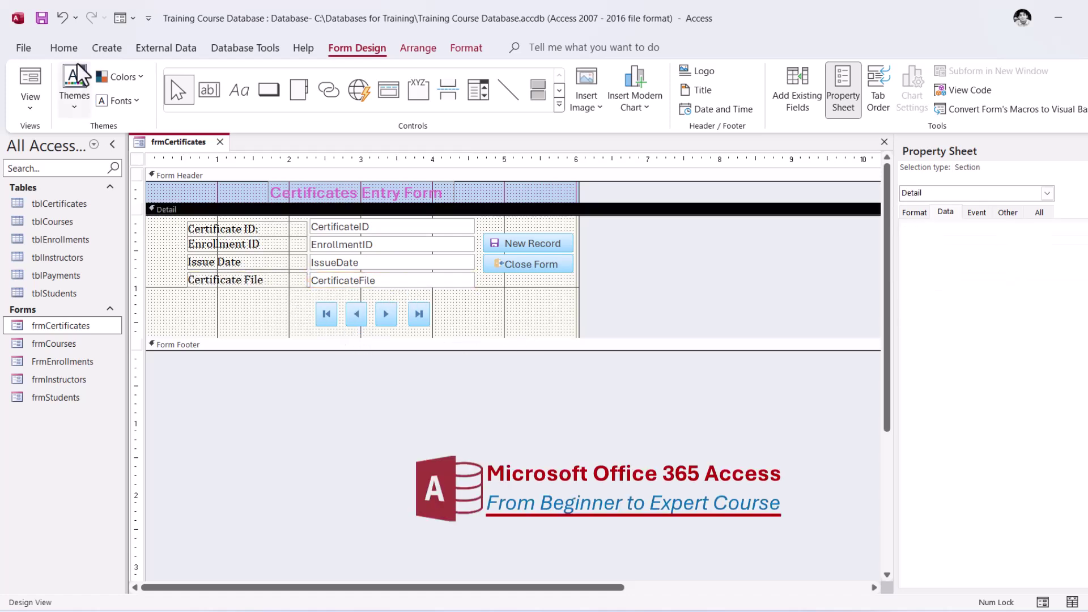
Step: Save frmCertificates, then close the property sheet and the form
click(41, 19)
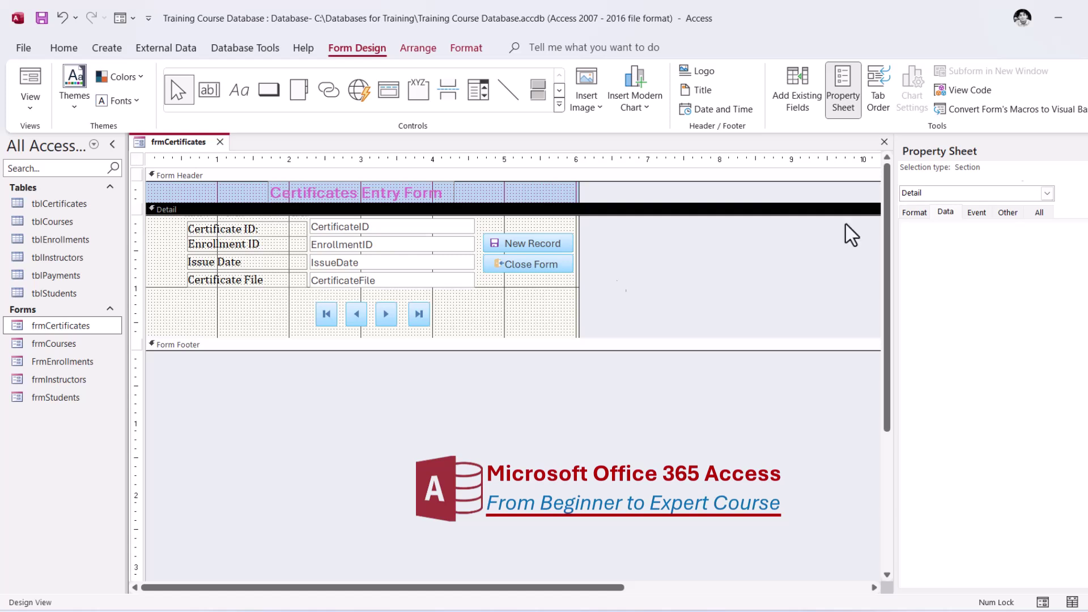
click(403, 281)
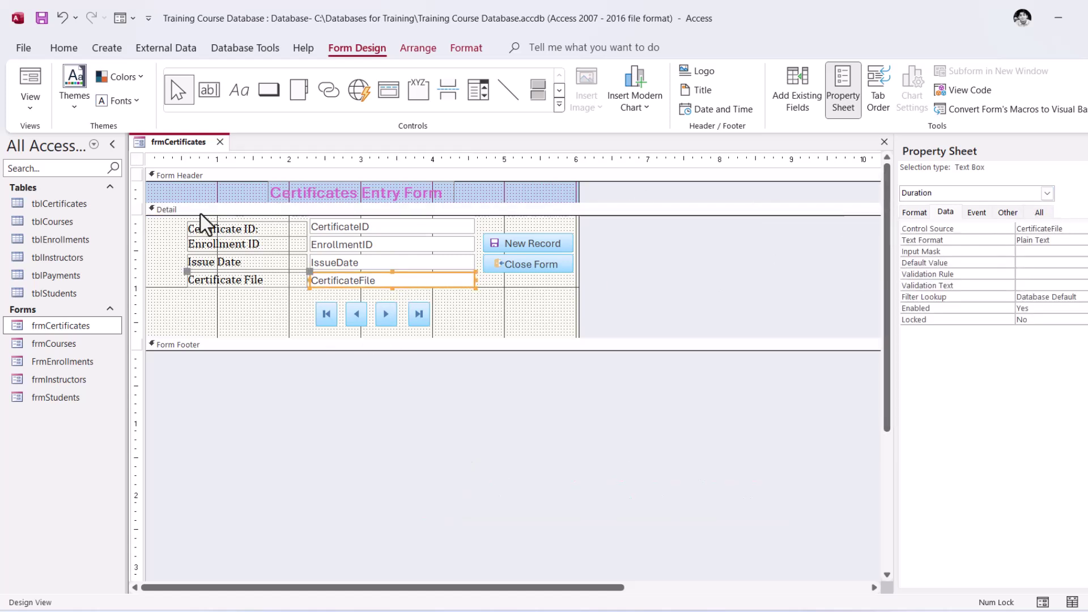
key(F4)
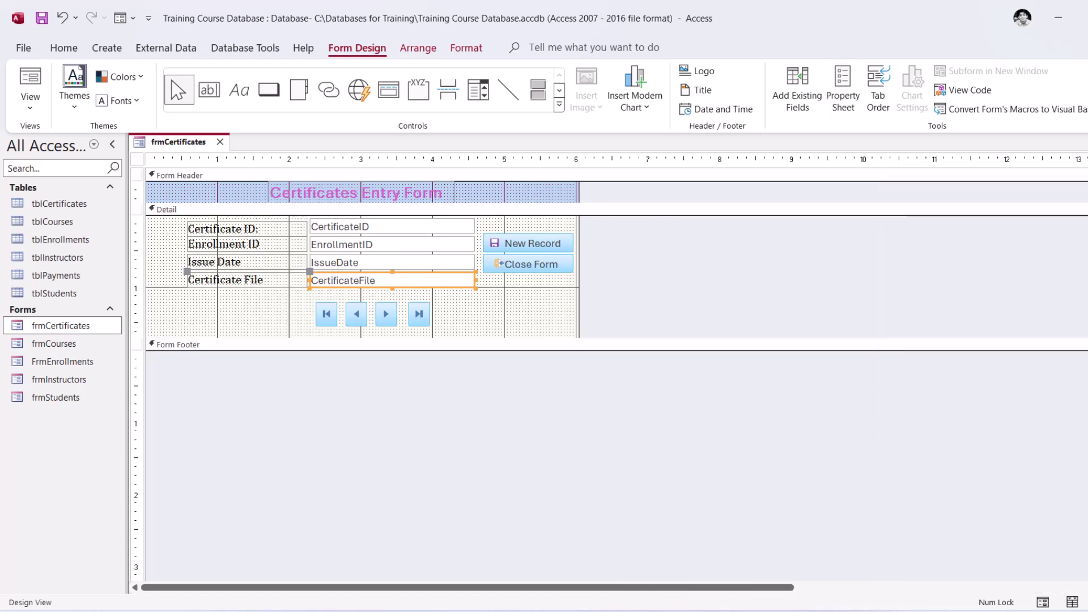
key(ctrl+w)
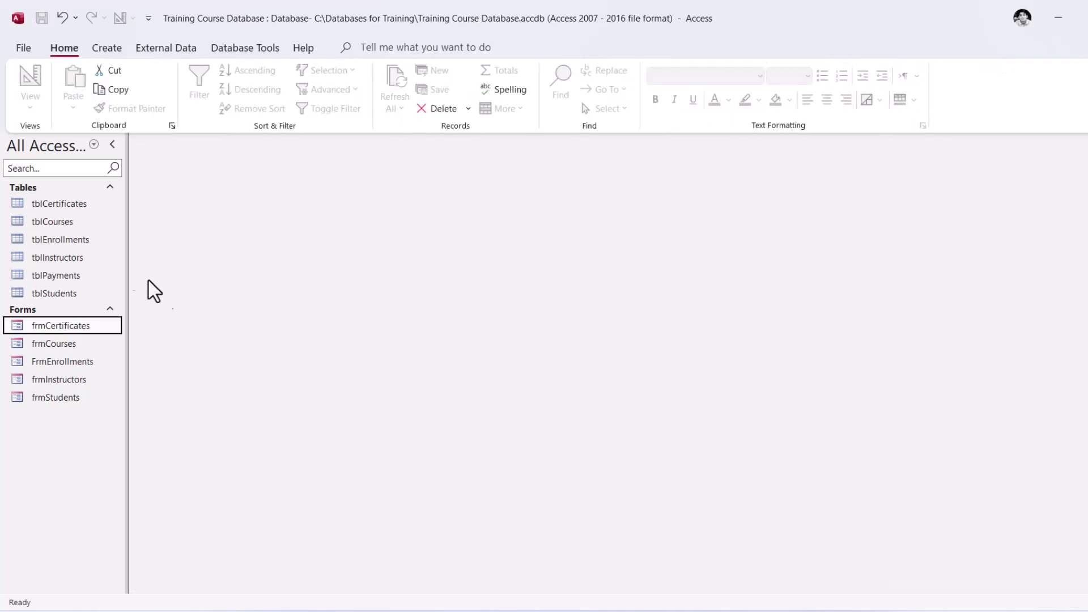
Step: Open the tblCertificates table in Design View and select the CertificateFile field name
click(66, 210)
right_click(66, 210)
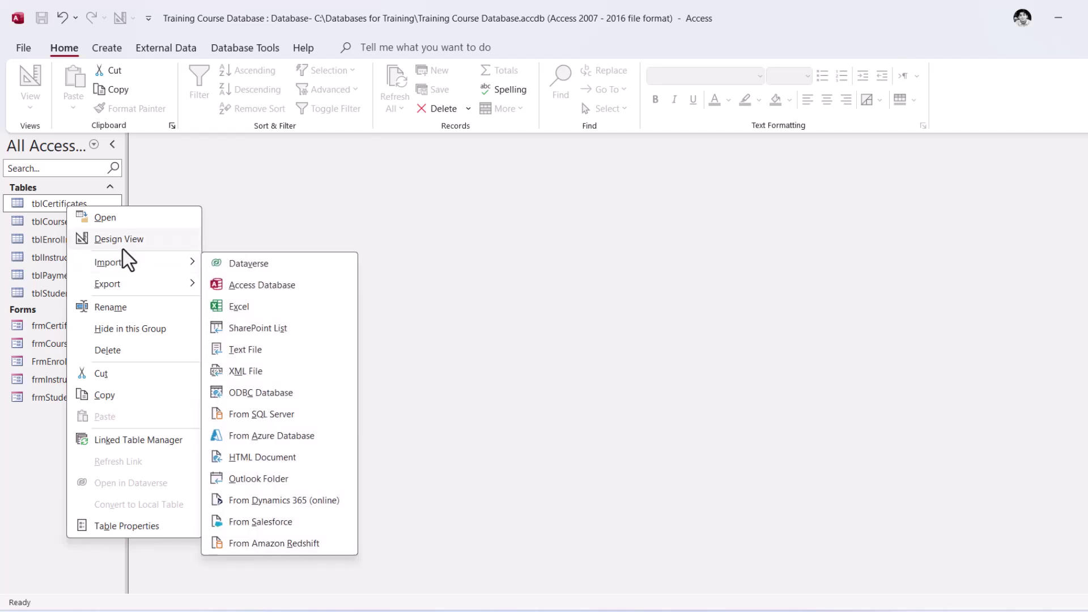
click(122, 244)
click(226, 214)
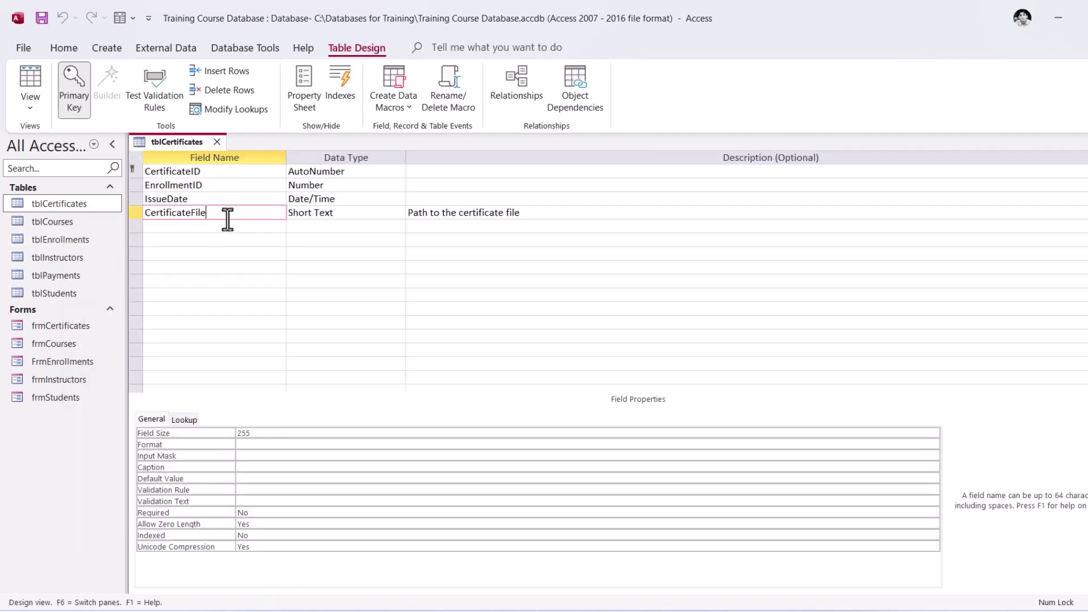
Step: Try to change the CertificateFile field's data type from Short Text to Attachment
click(363, 219)
click(404, 213)
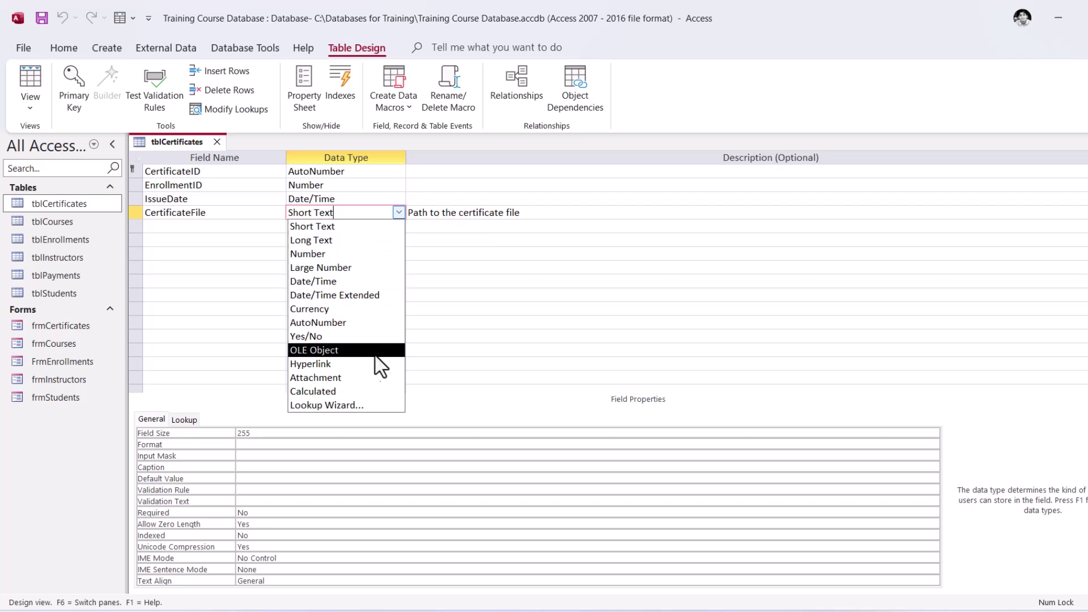
click(359, 377)
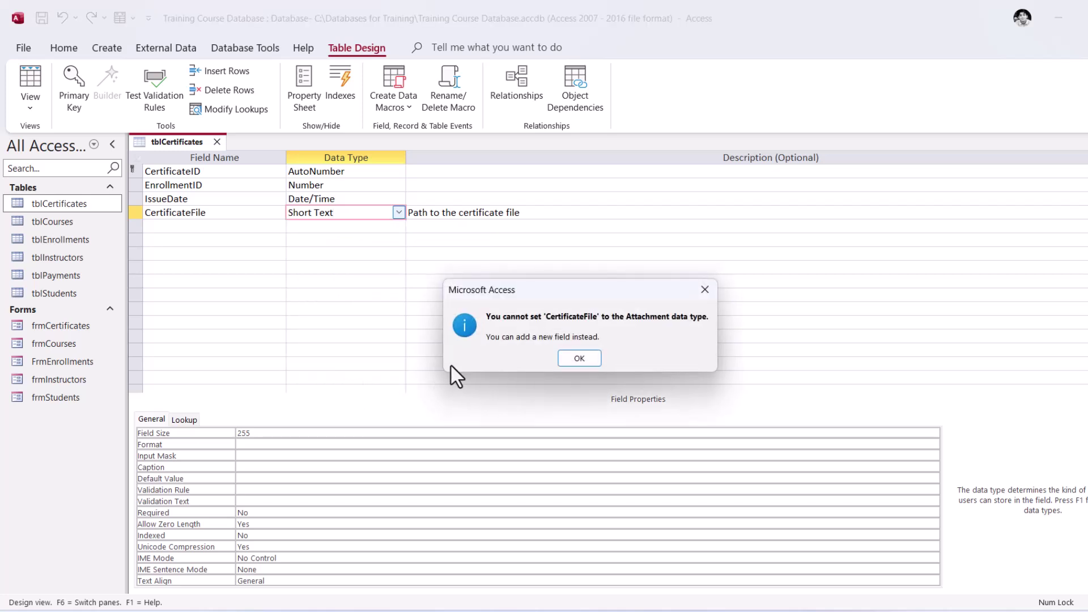
click(578, 358)
click(354, 270)
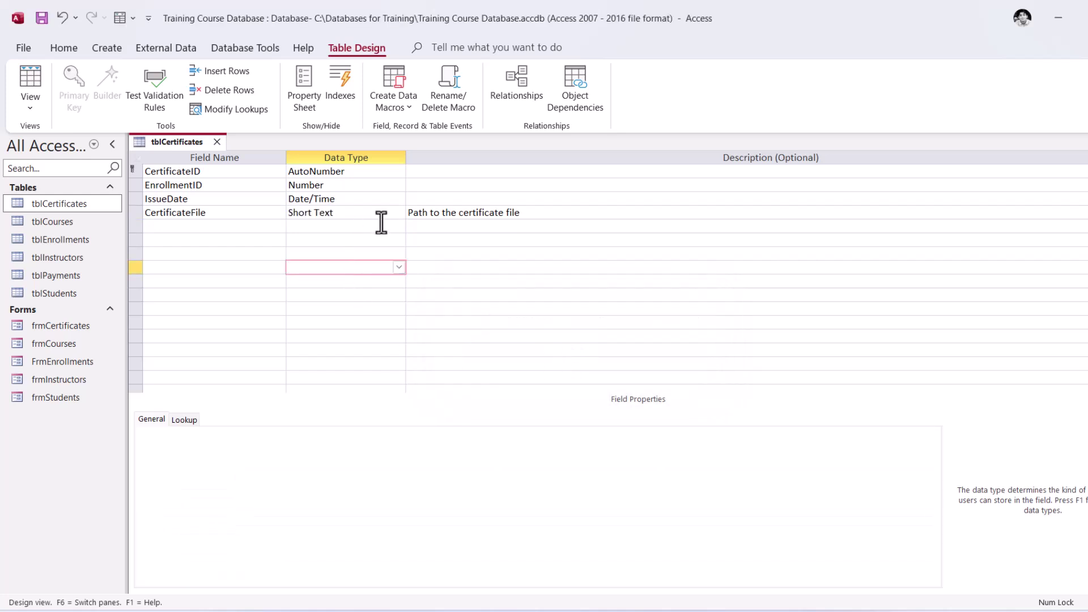
Step: Copy the CertificateFile field name and permanently delete that field from tblCertificates
double_click(213, 214)
key(ctrl+c)
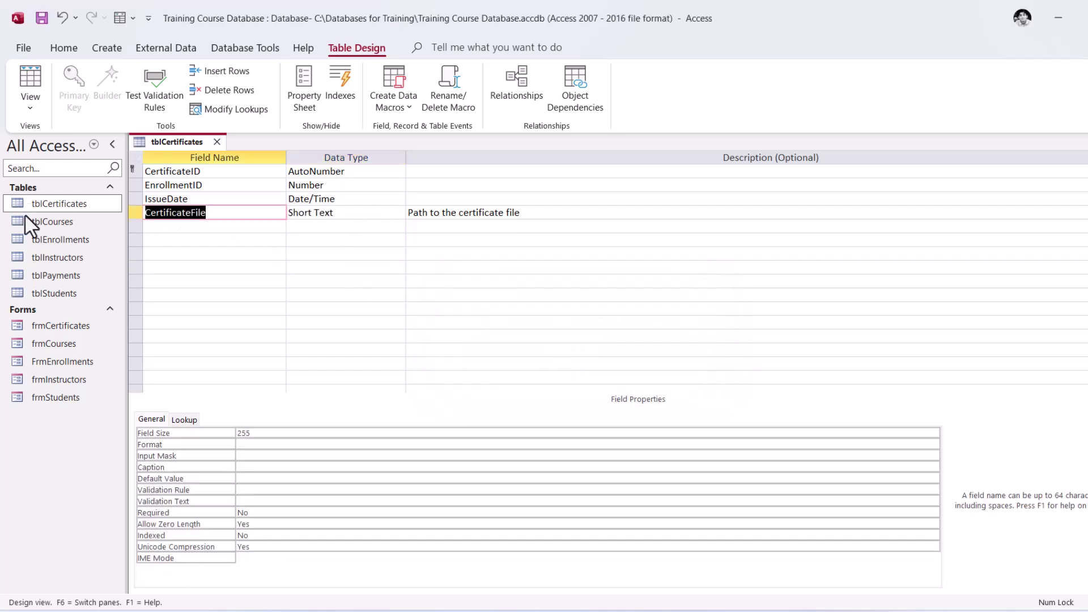
click(136, 212)
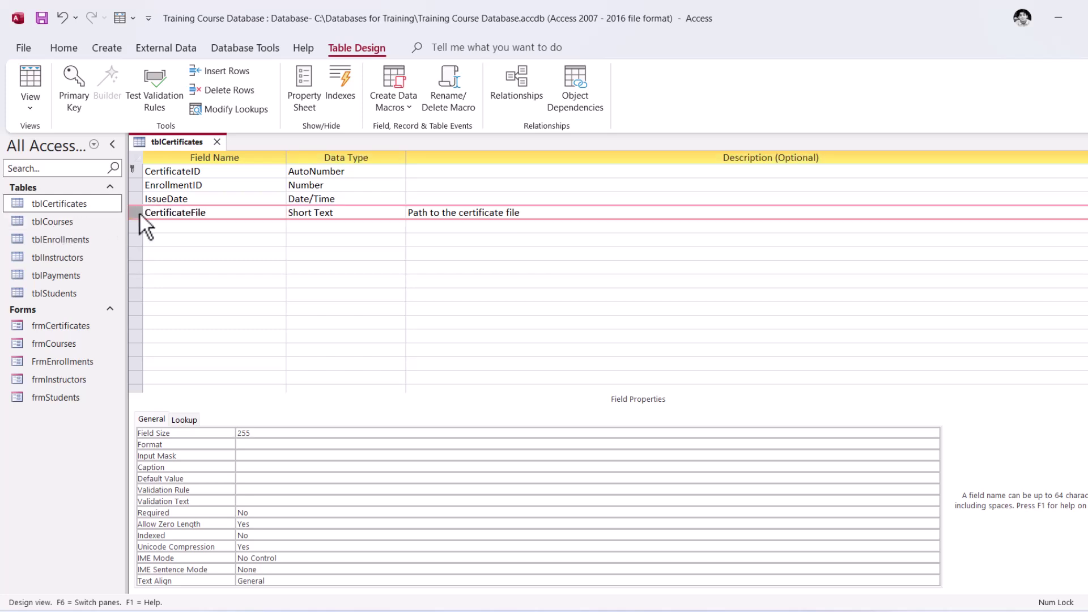
right_click(140, 212)
click(189, 311)
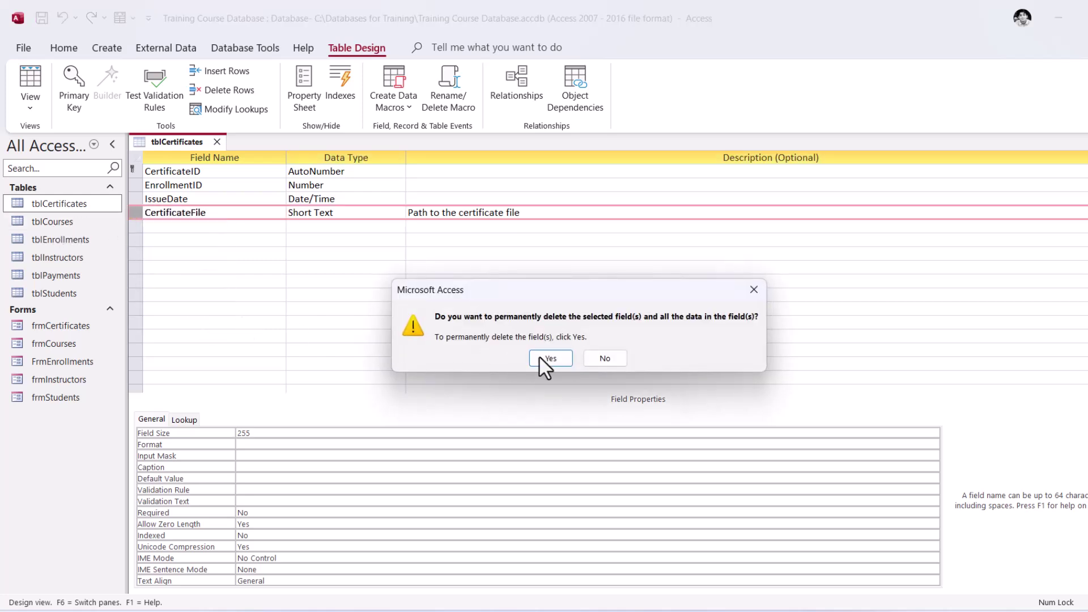
click(533, 354)
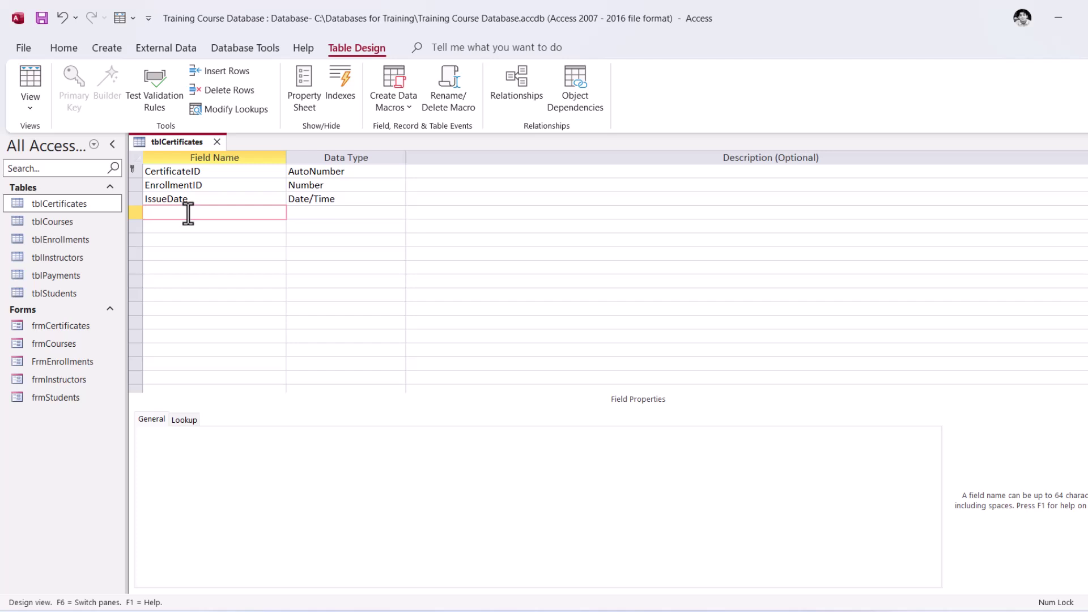
Step: Add a new CertificateFile field with the Attachment data type below IssueDate, and save and close the table
key(ctrl+v)
key(Tab)
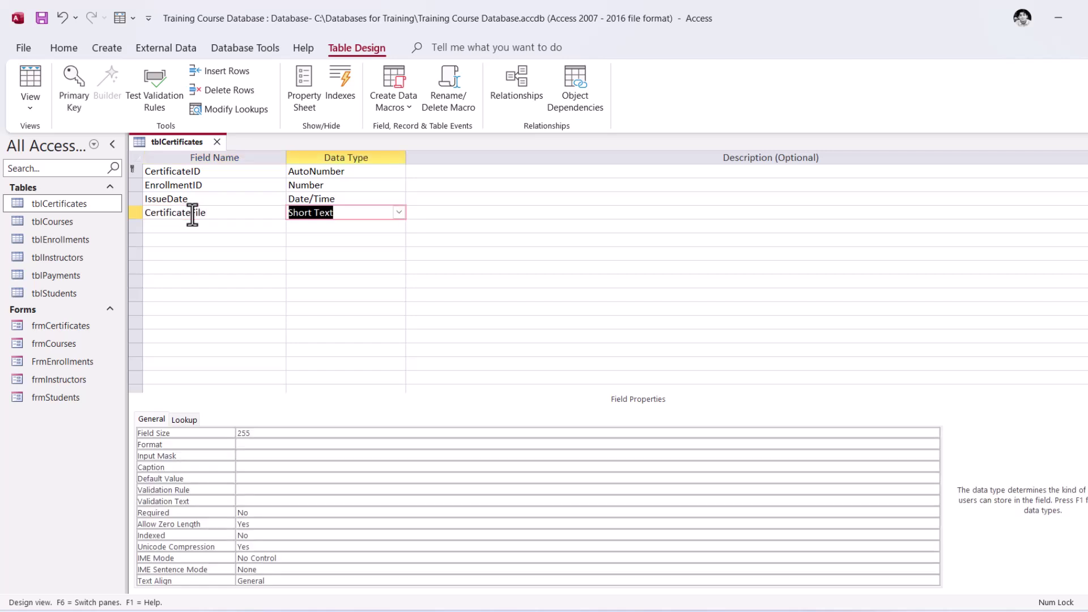
text(a)
key(Tab)
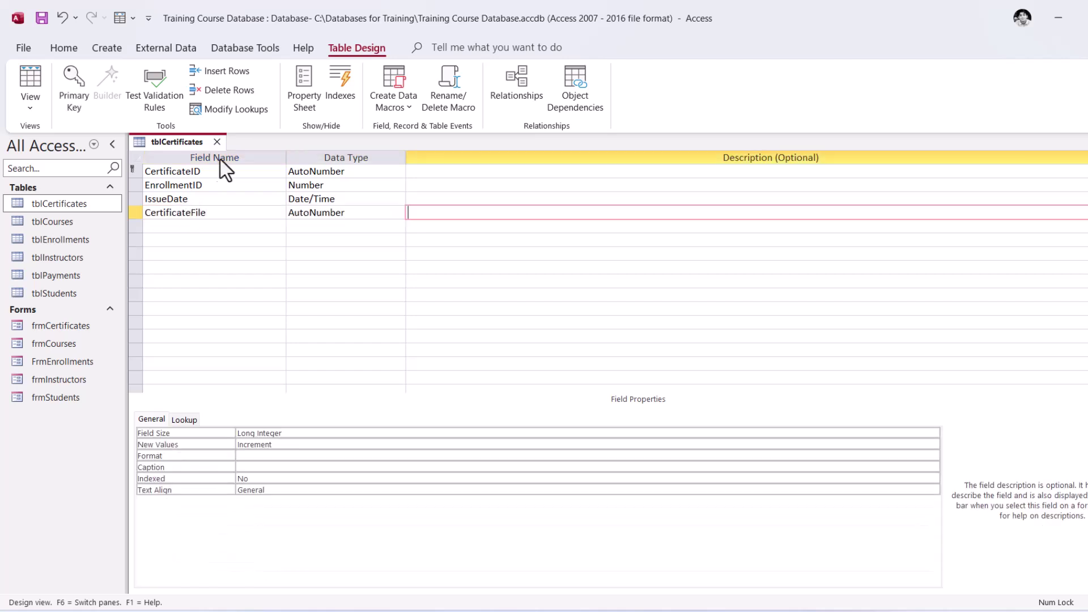
click(376, 214)
text(attachmen)
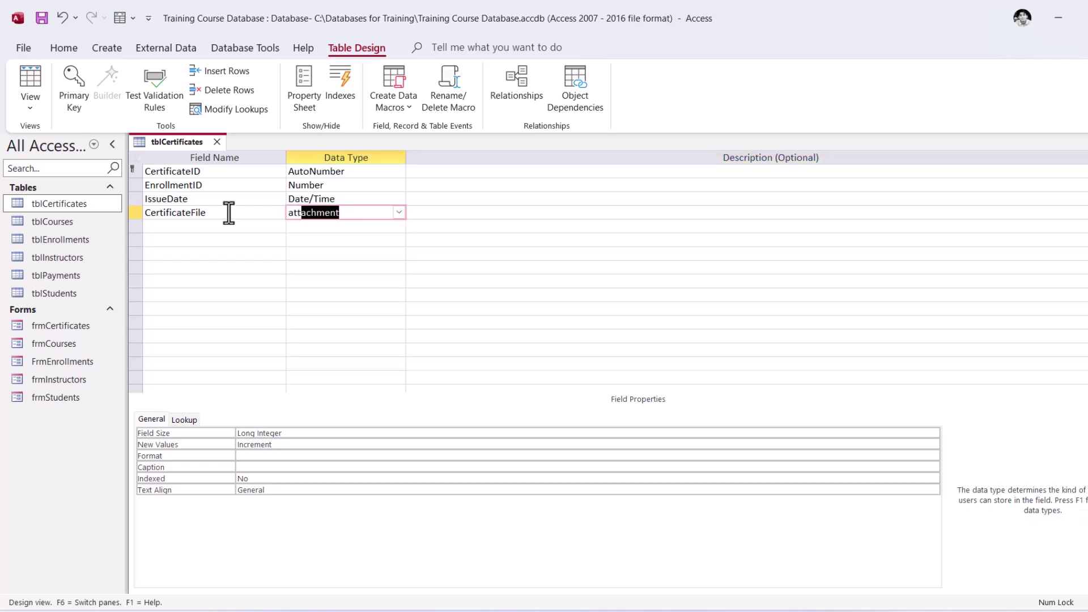
text(t)
key(Tab)
click(298, 253)
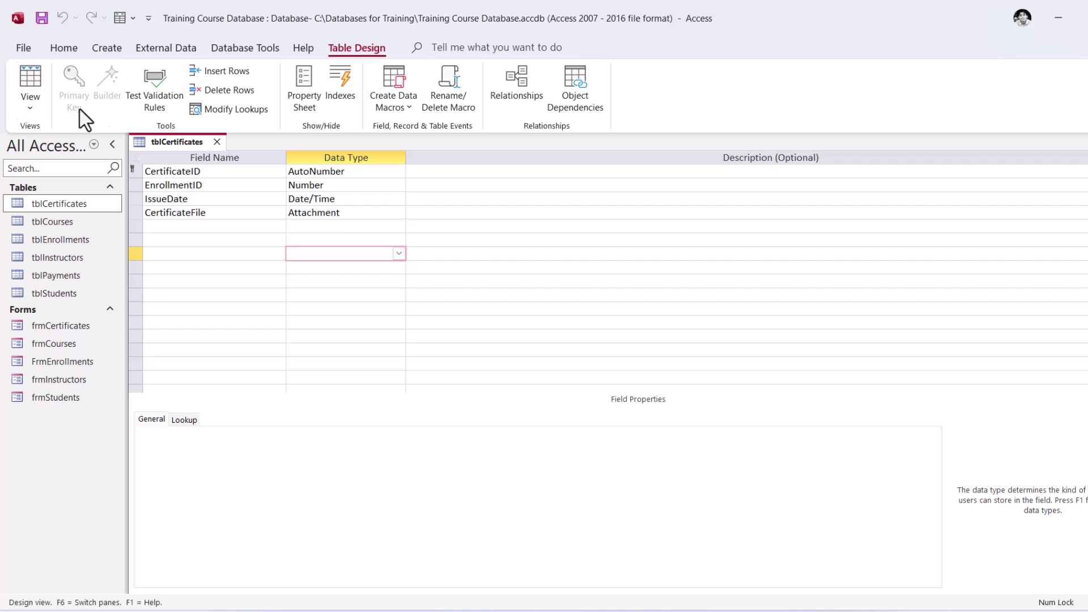
click(218, 142)
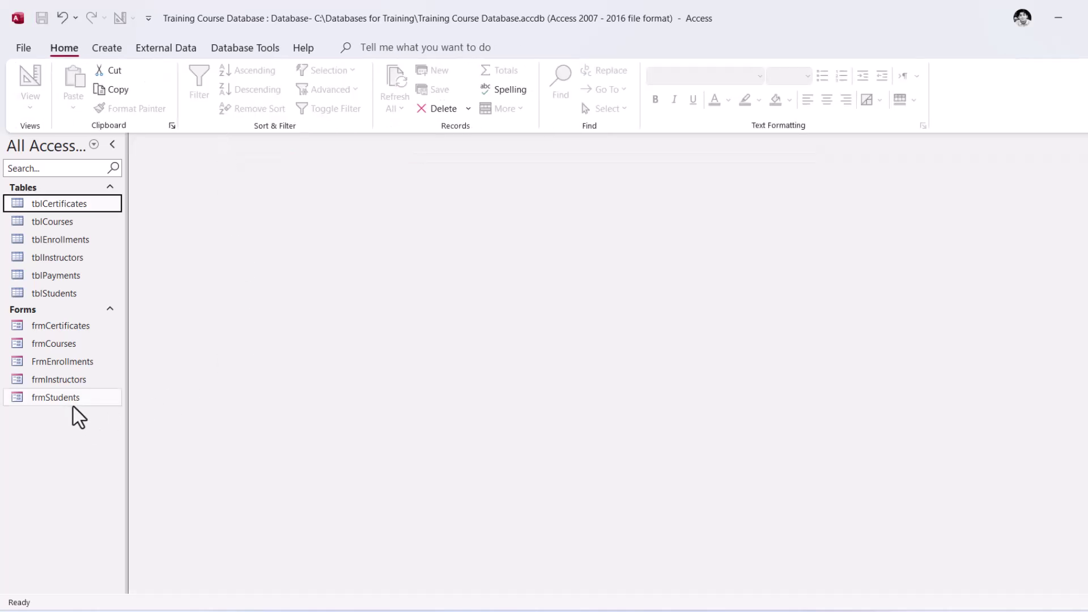
Step: Check how frmCertificates handles the Certificate File box in Form View, and close the form
double_click(69, 327)
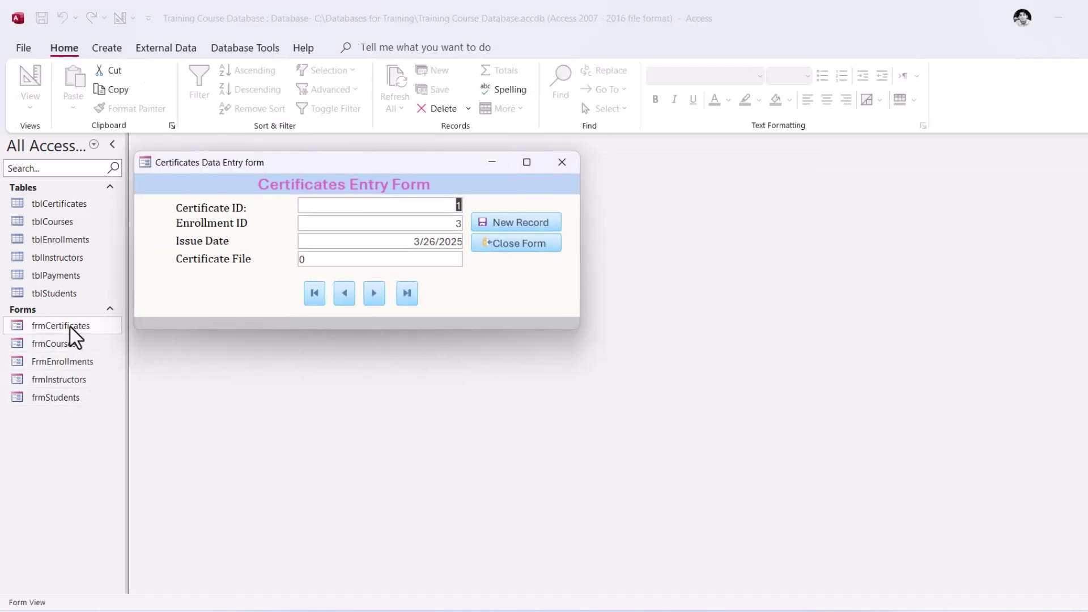
click(391, 260)
click(562, 162)
Step: Inspect the attachment cell of the first tblCertificates record without adding a file, and close the table
double_click(59, 205)
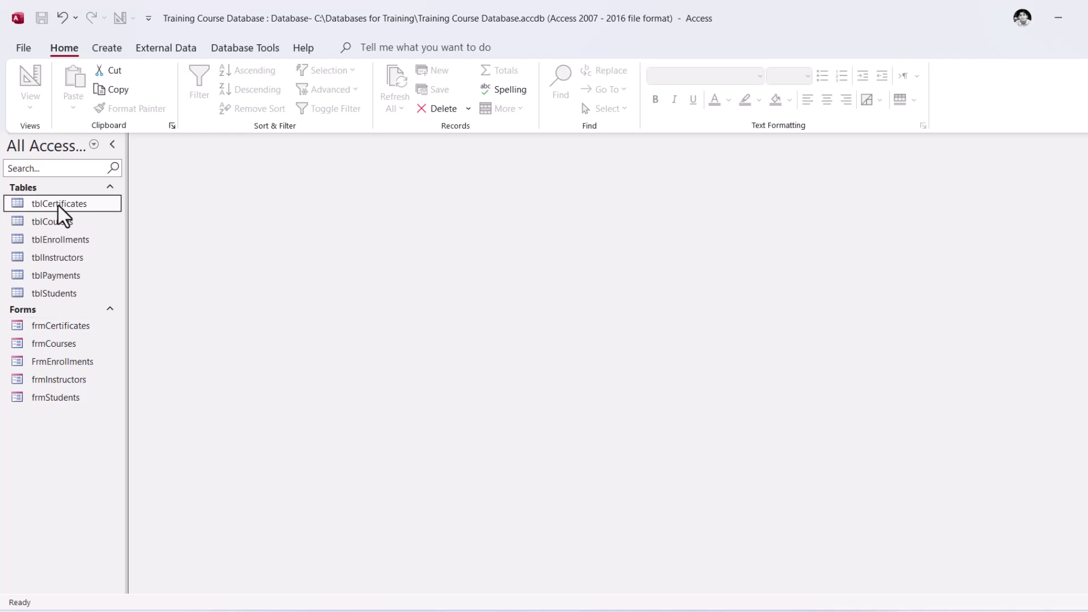
double_click(387, 174)
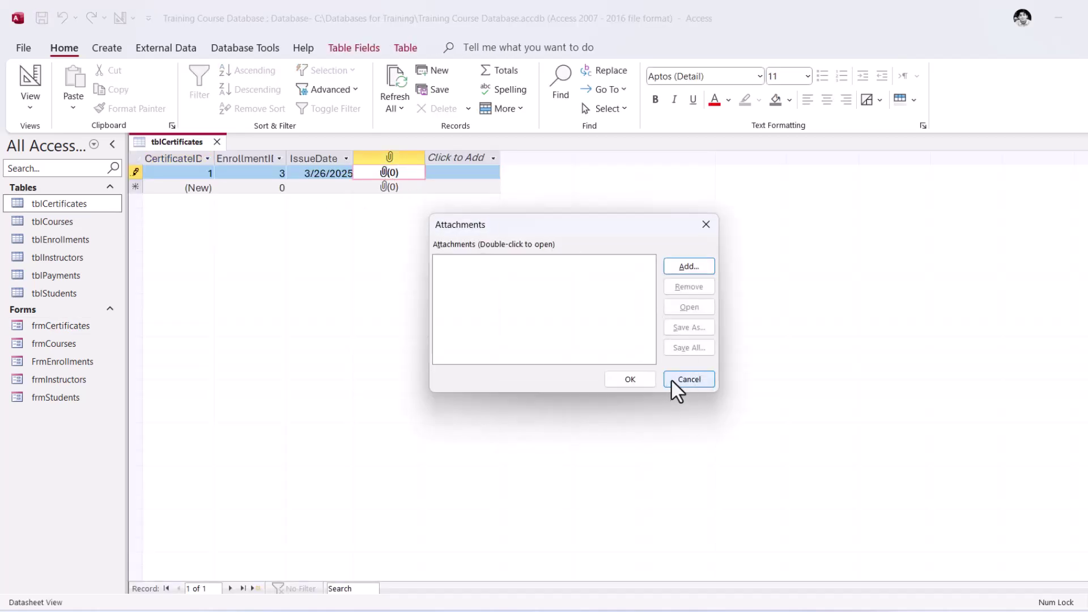
click(689, 381)
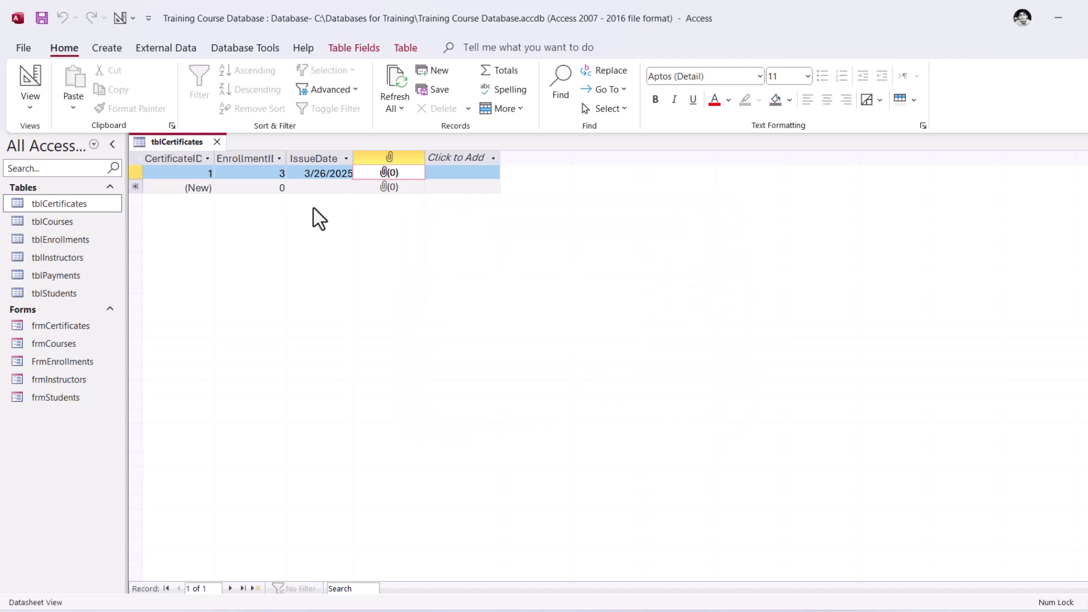
click(217, 142)
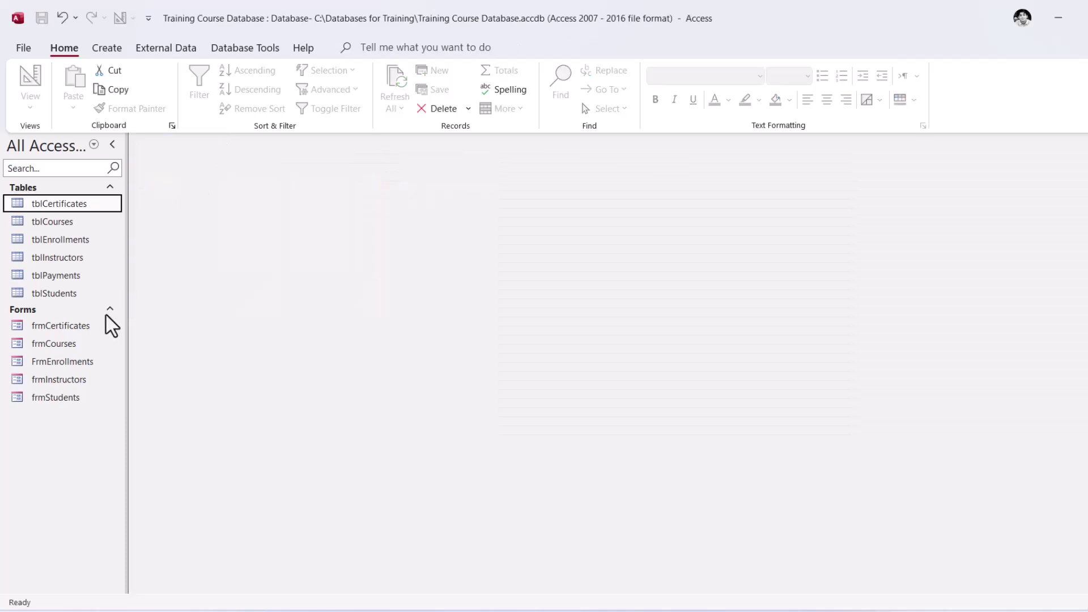
Step: Open frmCertificates in Design View and delete the old CertificateFile text box together with its label
click(79, 328)
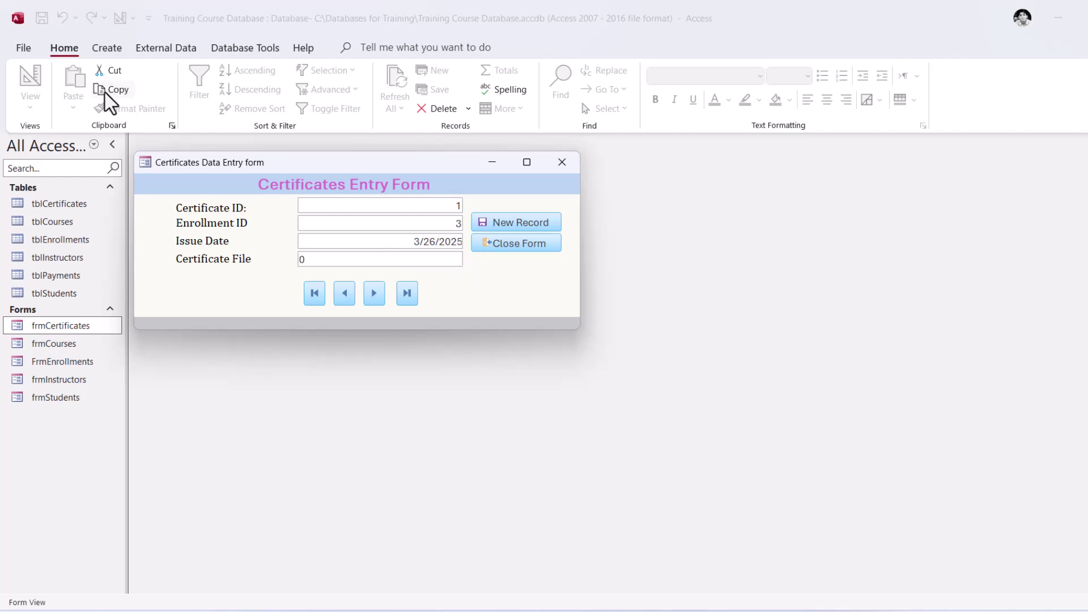
right_click(382, 162)
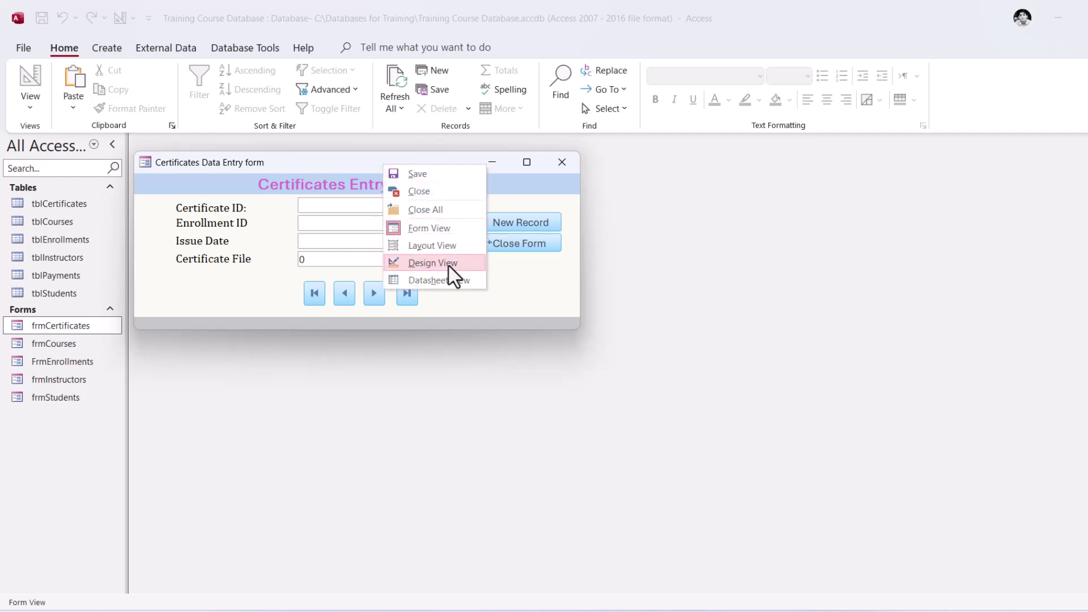
click(448, 265)
click(412, 284)
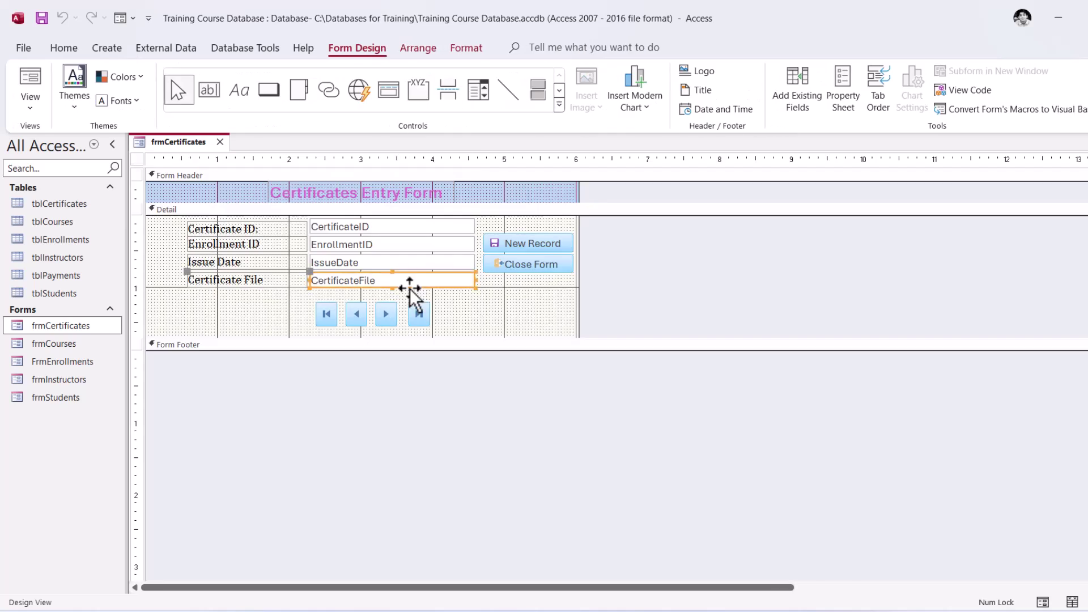
key(Delete)
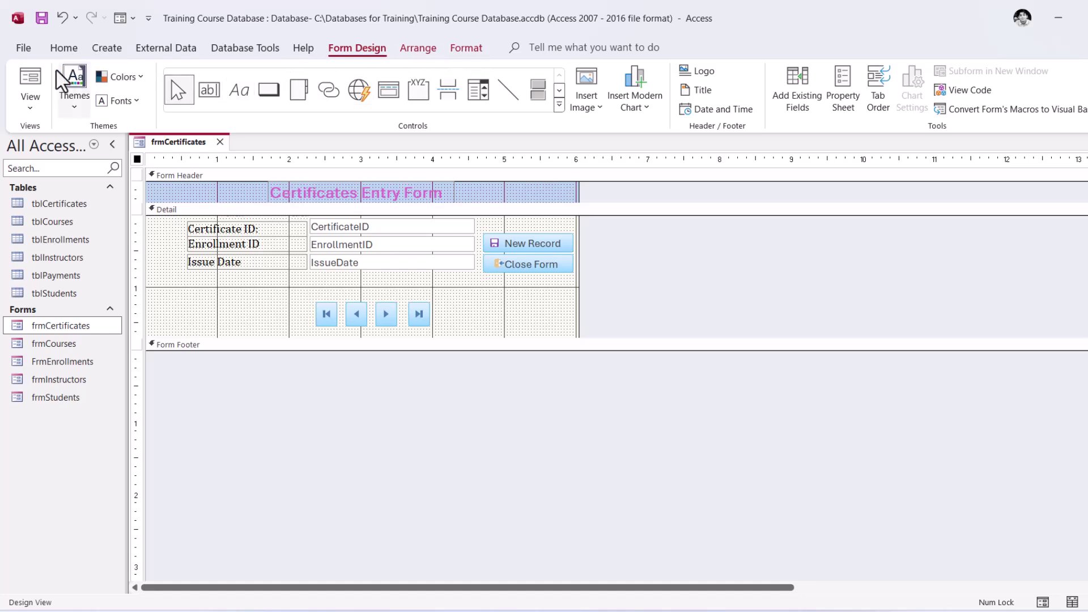
Step: Show the form's available fields and place the CertificateFile attachment field in the Detail section below IssueDate
click(73, 47)
click(392, 49)
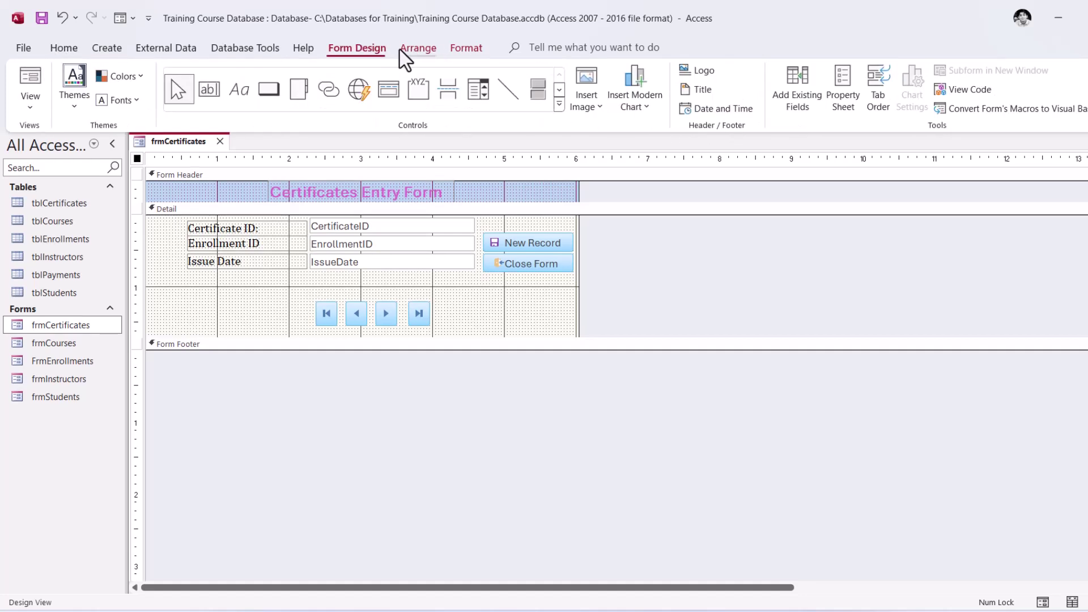
click(843, 96)
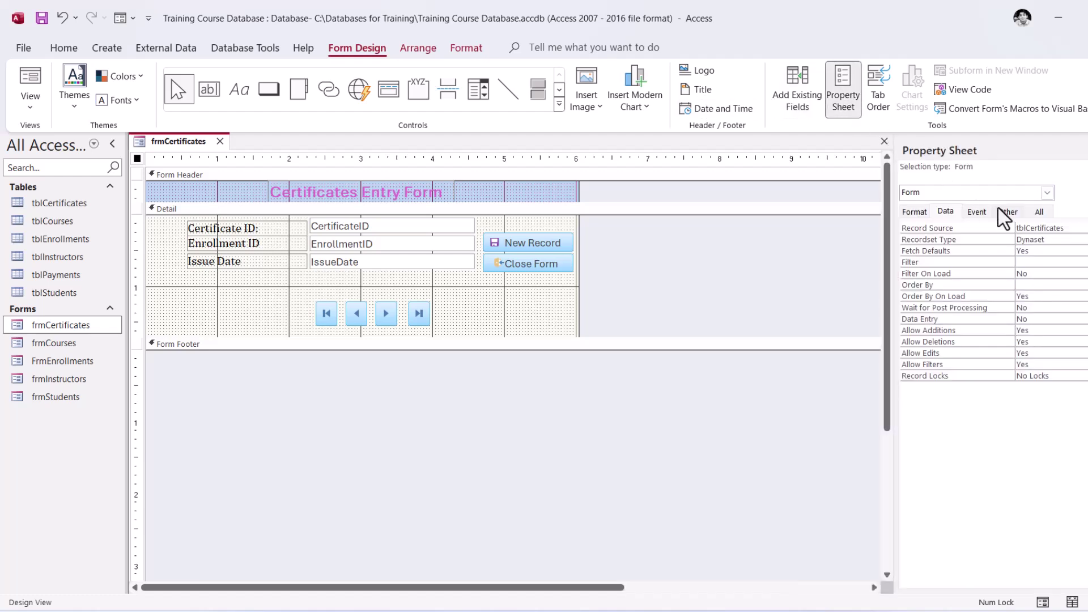
click(799, 108)
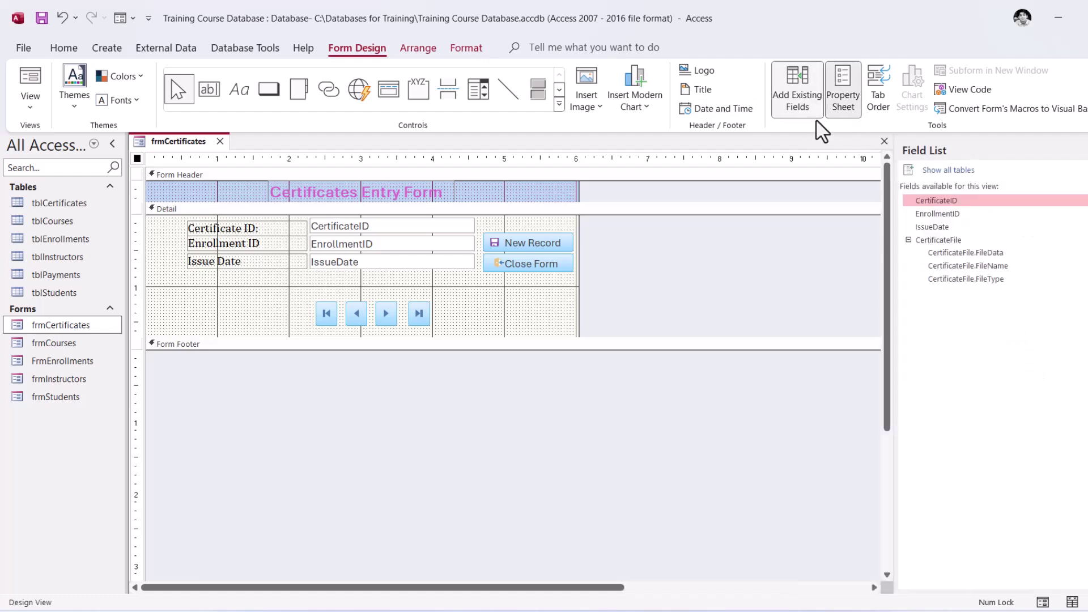
drag(941, 240, 449, 301)
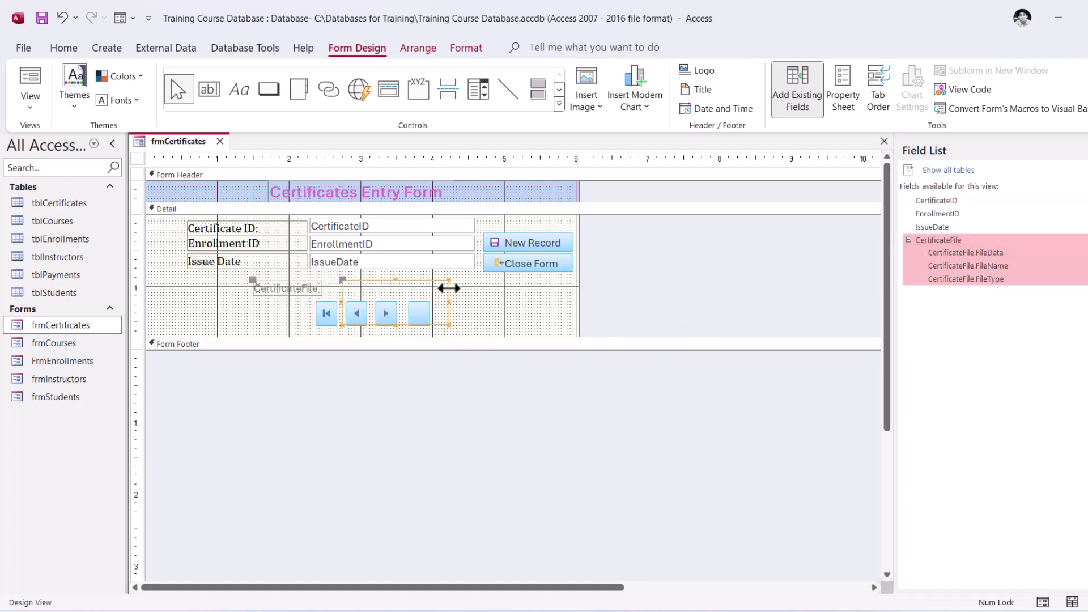
Step: Reduce the height of the CertificateFile attachment control and move it directly beneath the IssueDate text box
drag(395, 325, 395, 303)
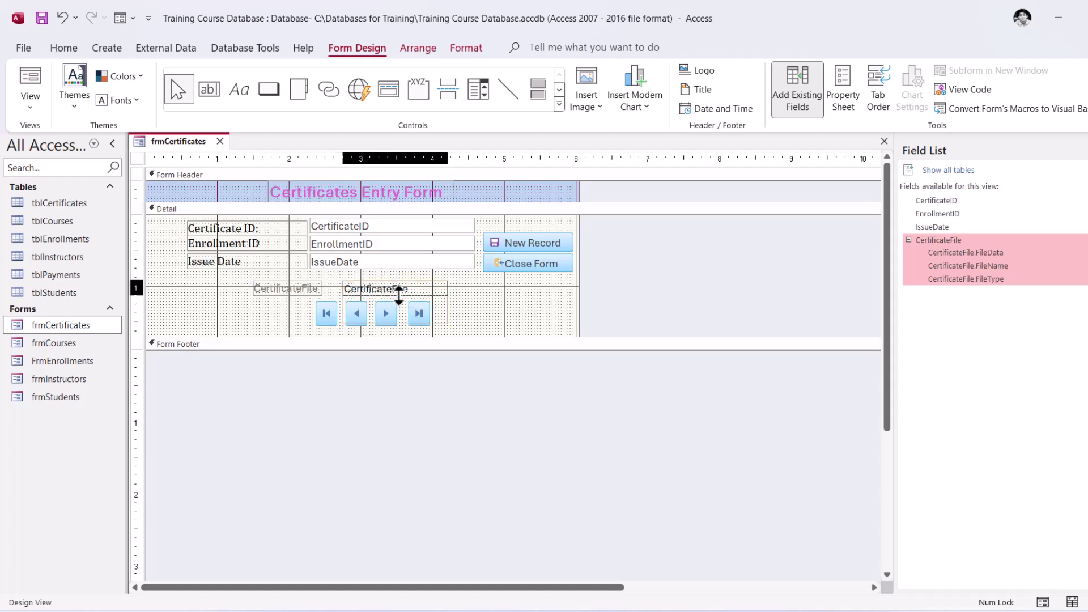
click(553, 325)
drag(419, 296, 389, 282)
Step: Copy the IssueDate text box's formatting onto the CertificateFile control with Format Painter
click(381, 261)
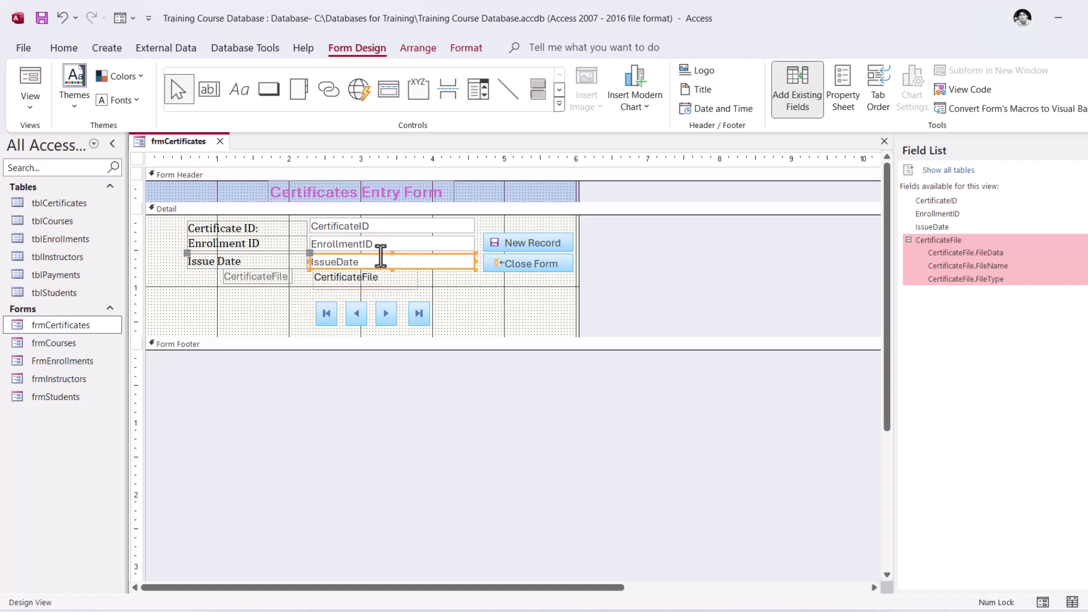
click(64, 48)
click(114, 110)
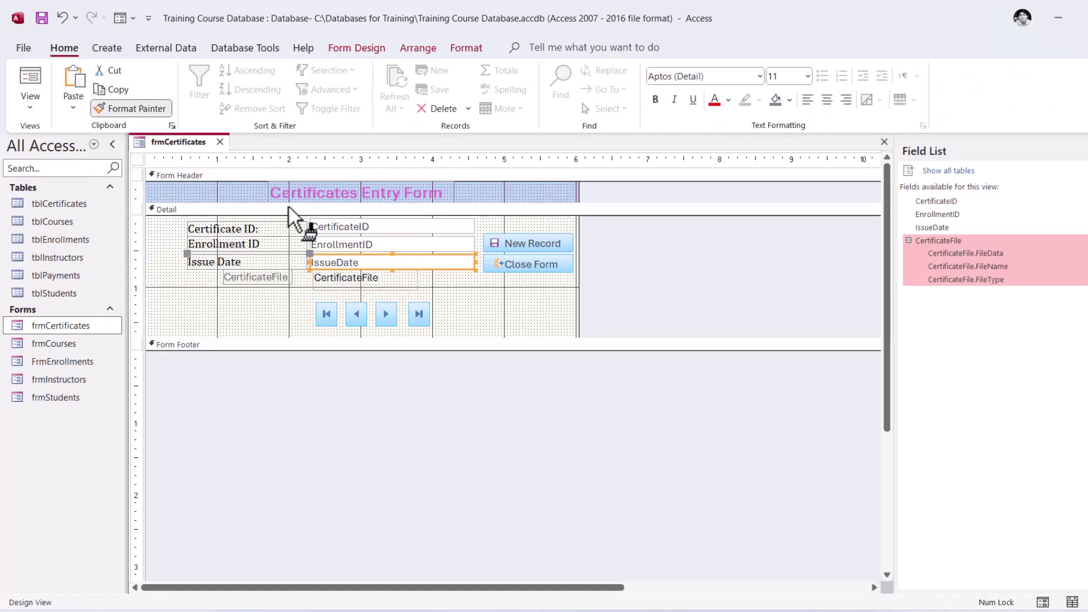
click(367, 282)
click(444, 304)
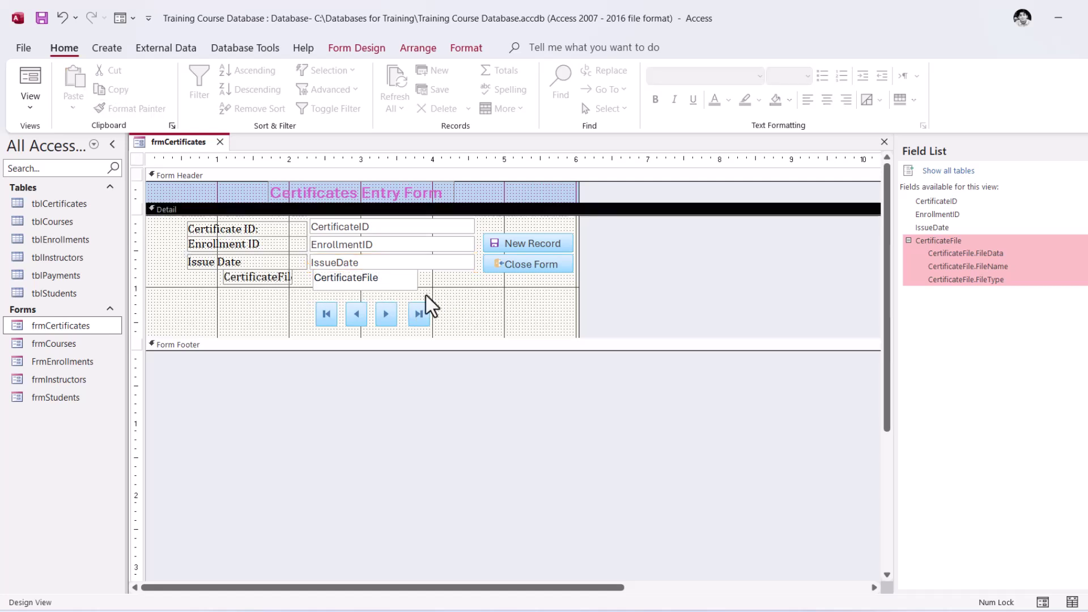
Step: Widen the CertificateFile label to line up with the labels above, and resize the attachment control to nearly match the text boxes
click(266, 282)
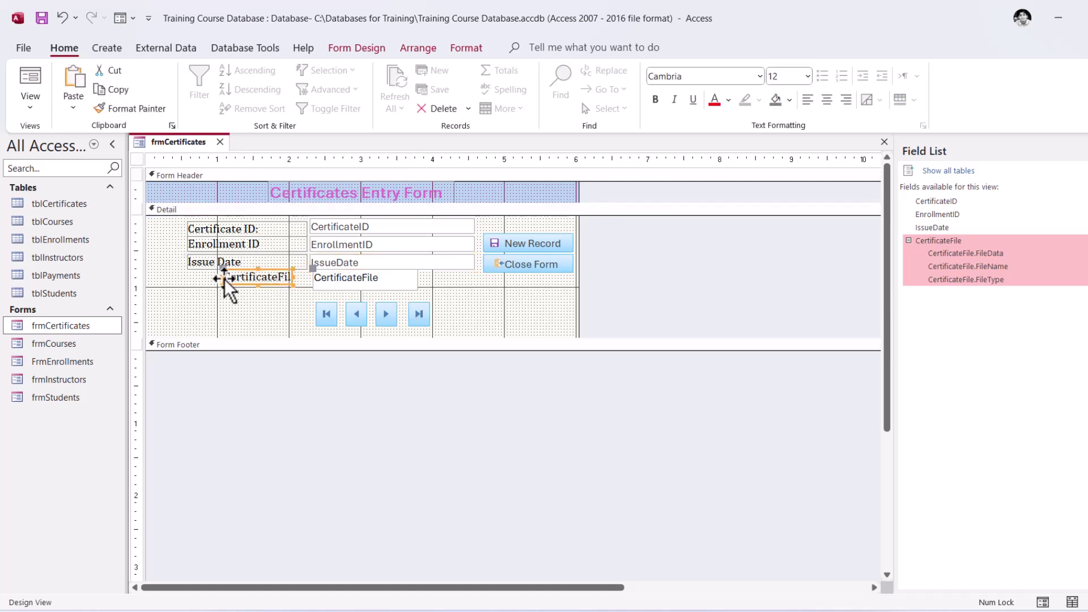
drag(225, 277, 187, 277)
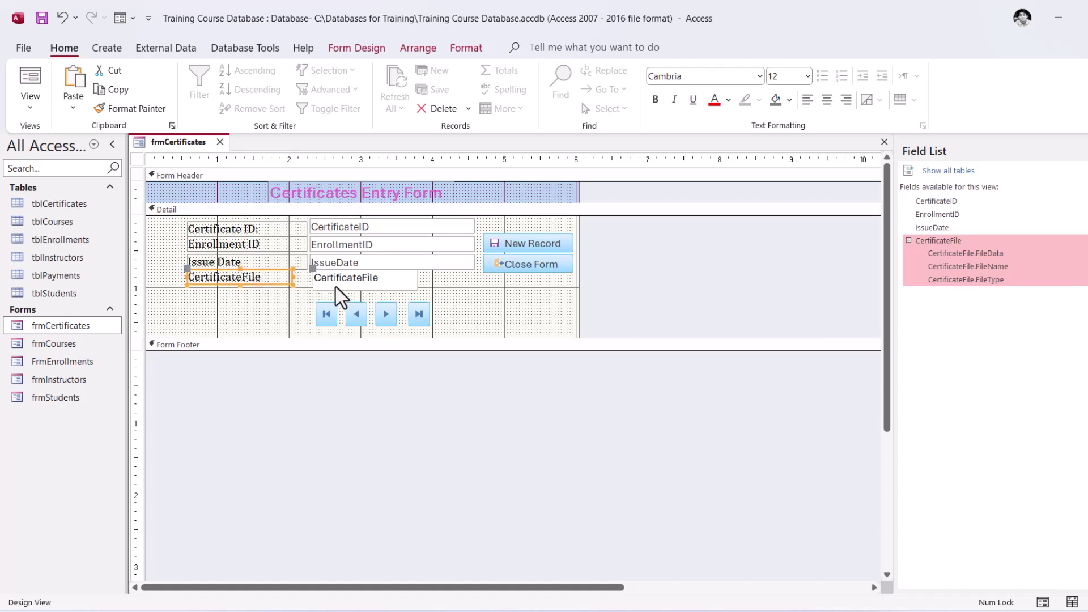
click(381, 283)
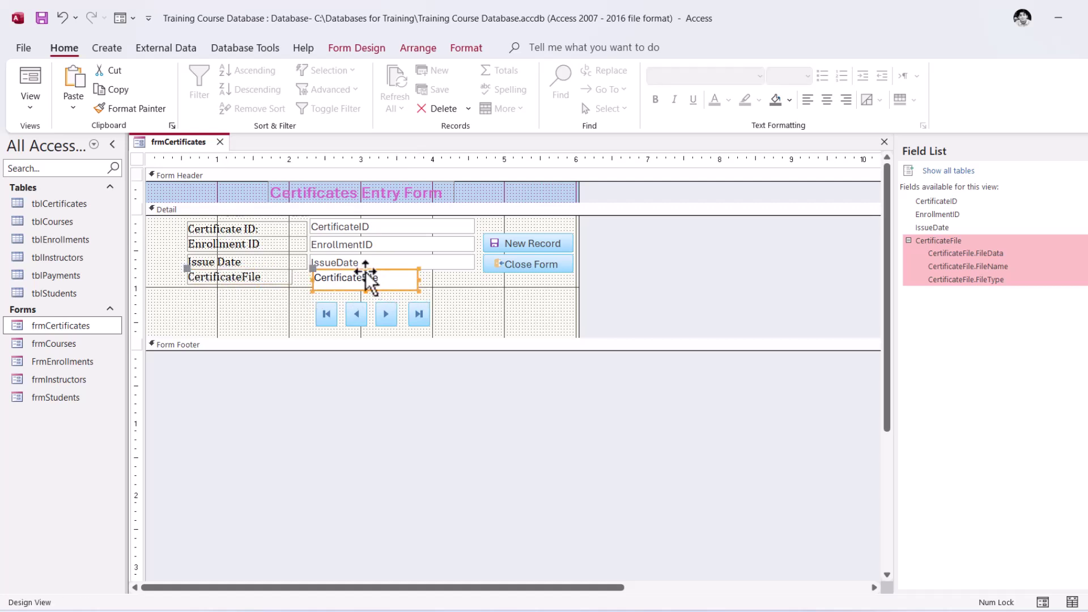
drag(366, 270, 472, 282)
click(558, 309)
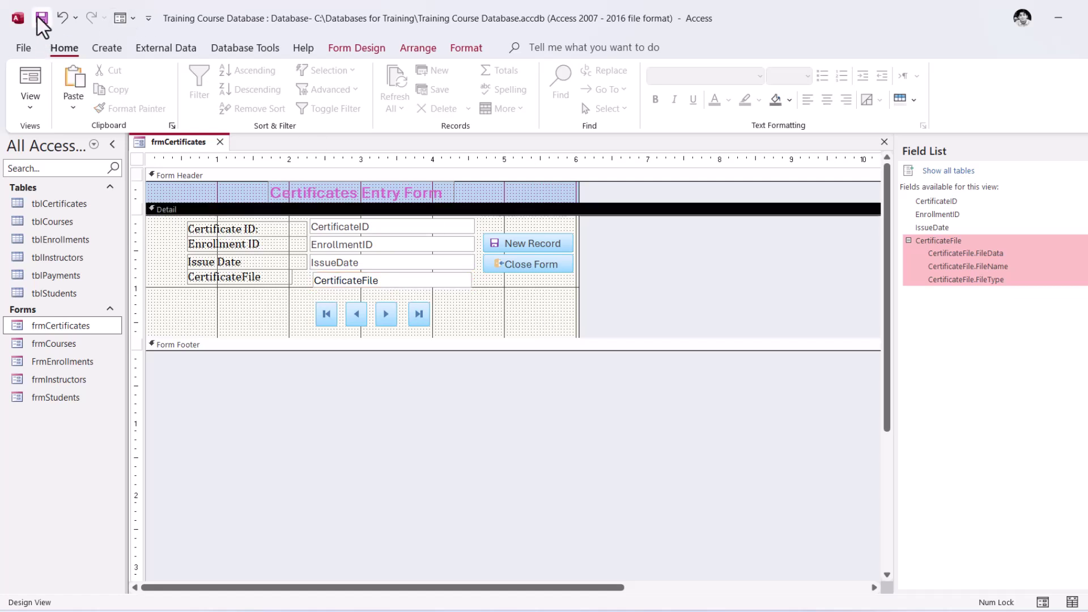
Step: Switch the form to Form View and attach "001 MS Excel 365 - about the Author of this training.png" to record 1's CertificateFile field
click(33, 90)
click(441, 259)
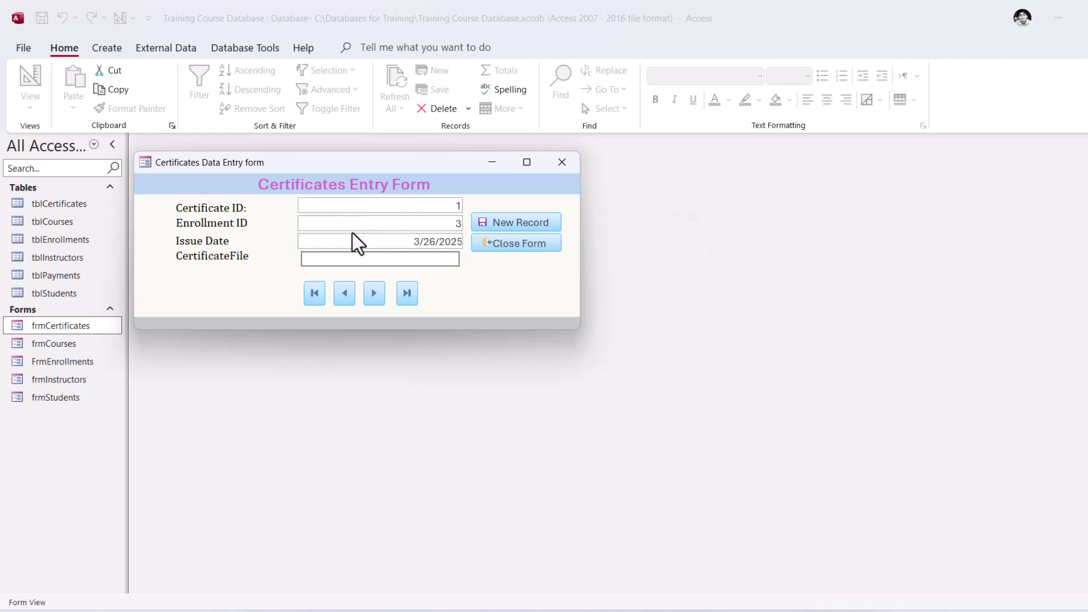
click(349, 232)
click(707, 273)
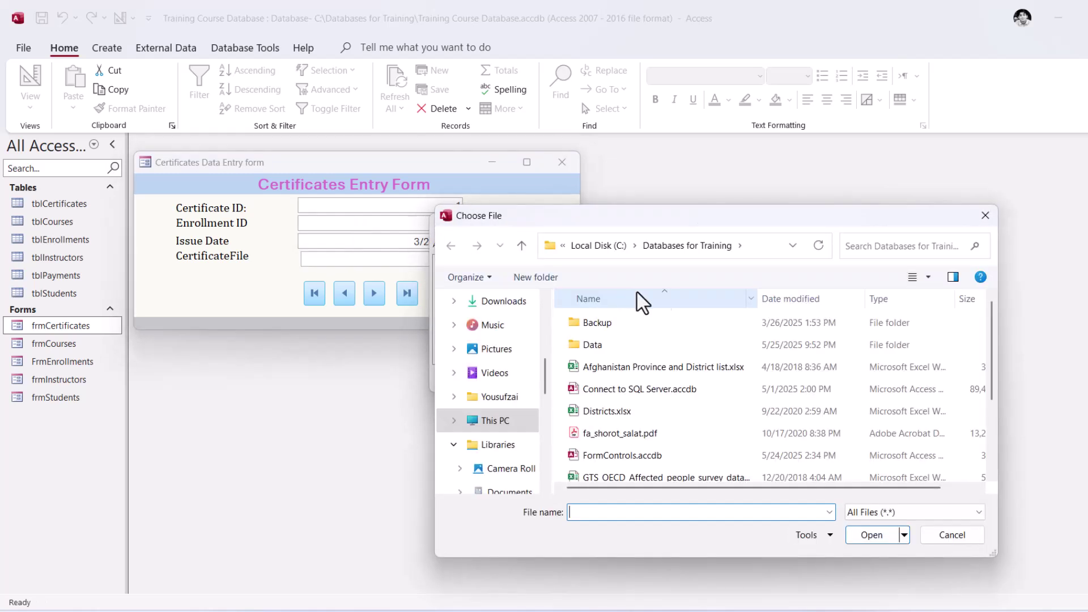
click(483, 349)
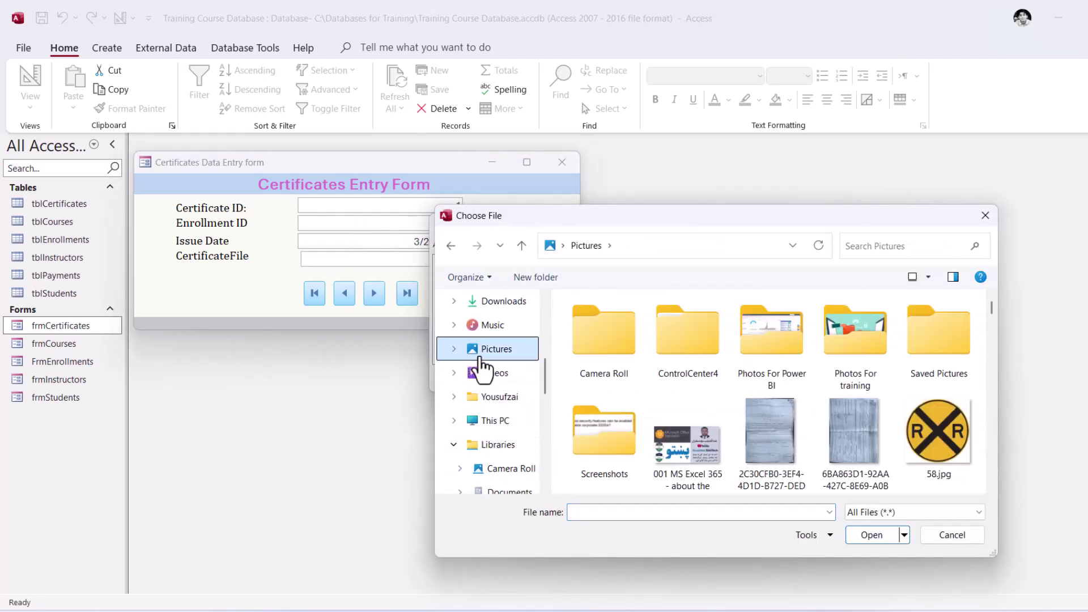
double_click(689, 450)
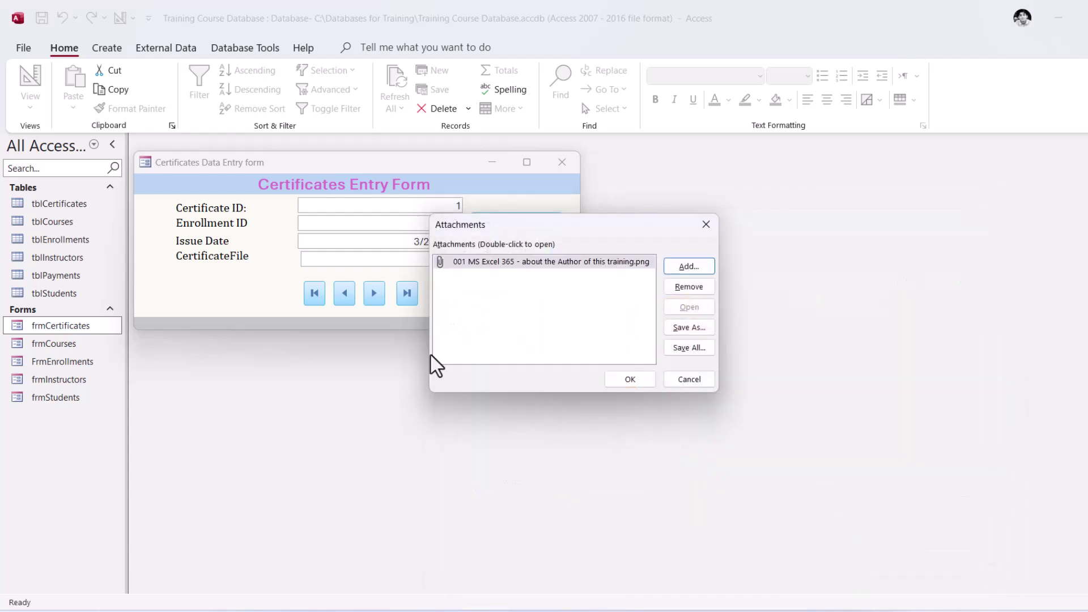
click(630, 379)
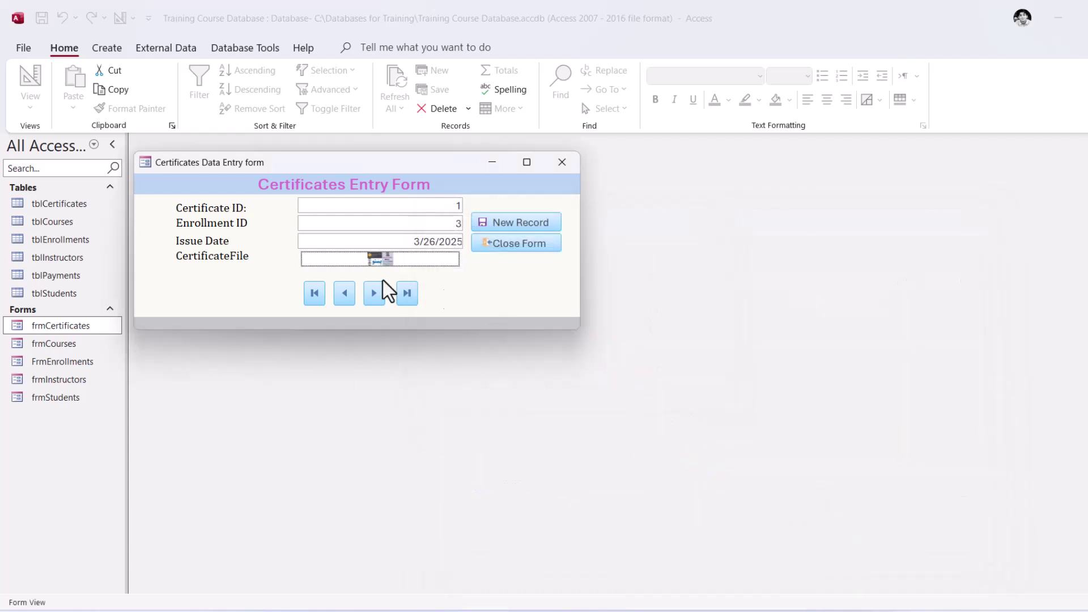
Step: Open the attached image from the CertificateFile field to view it, and close the image, the attachment list and the form
double_click(378, 262)
double_click(464, 263)
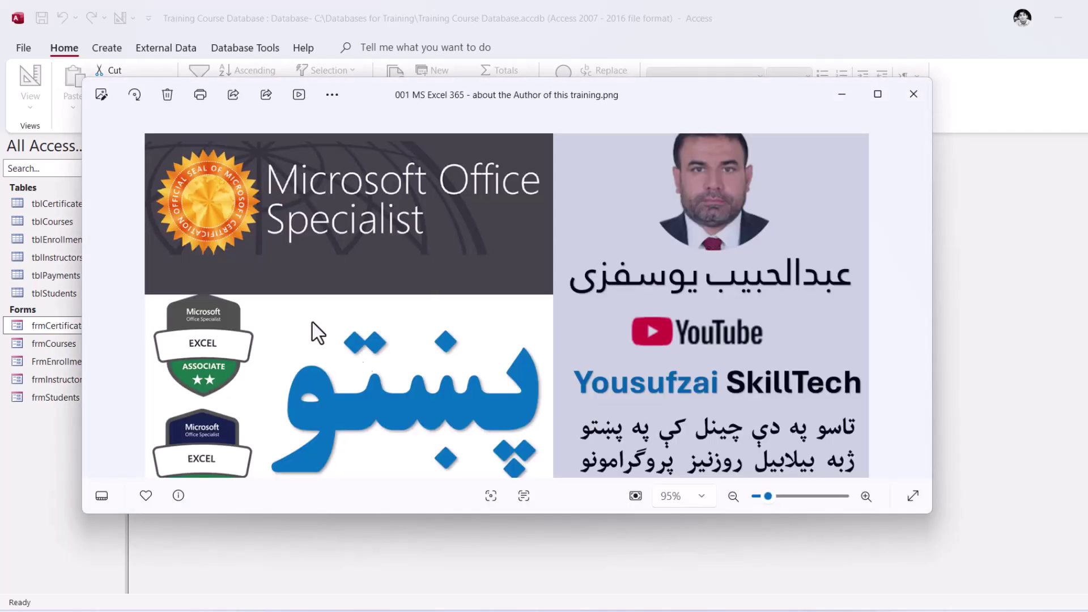
click(925, 109)
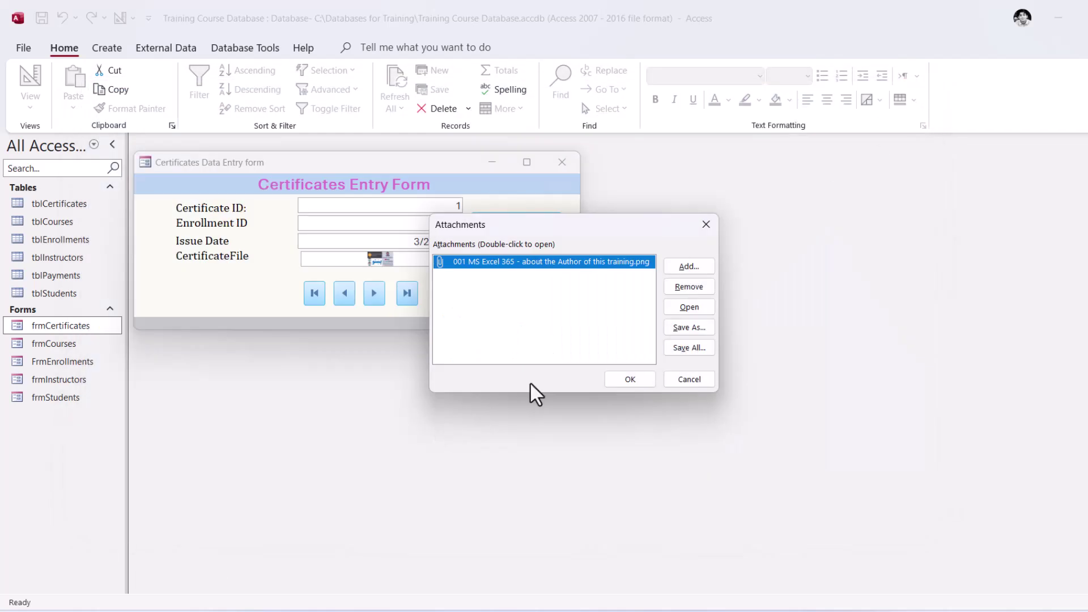
click(698, 384)
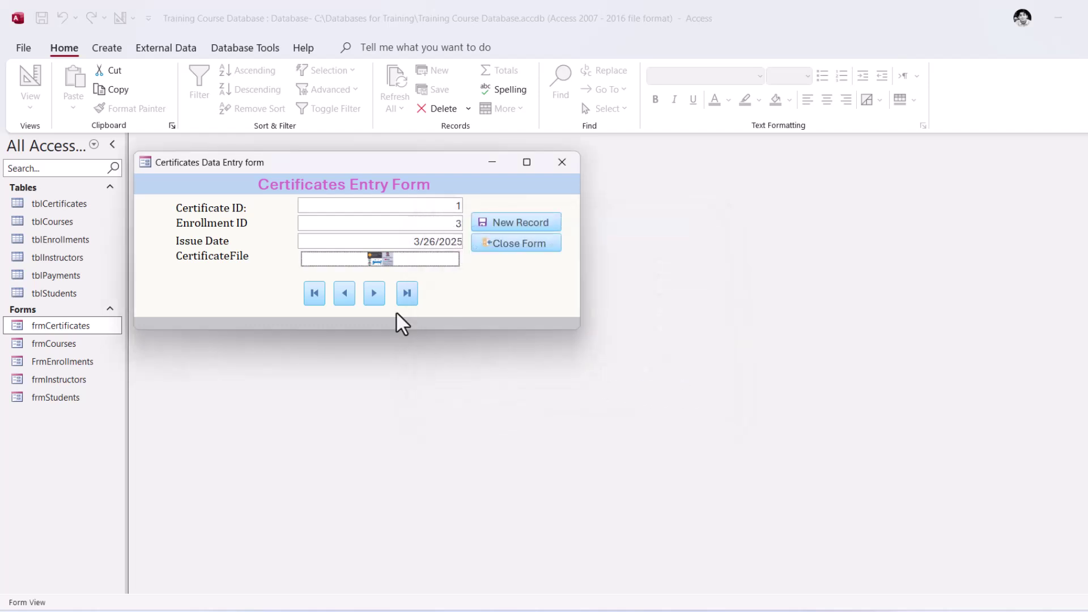
click(561, 163)
Step: Open the tblPayments table, examine its fields and payment records, and close it
click(52, 223)
click(75, 241)
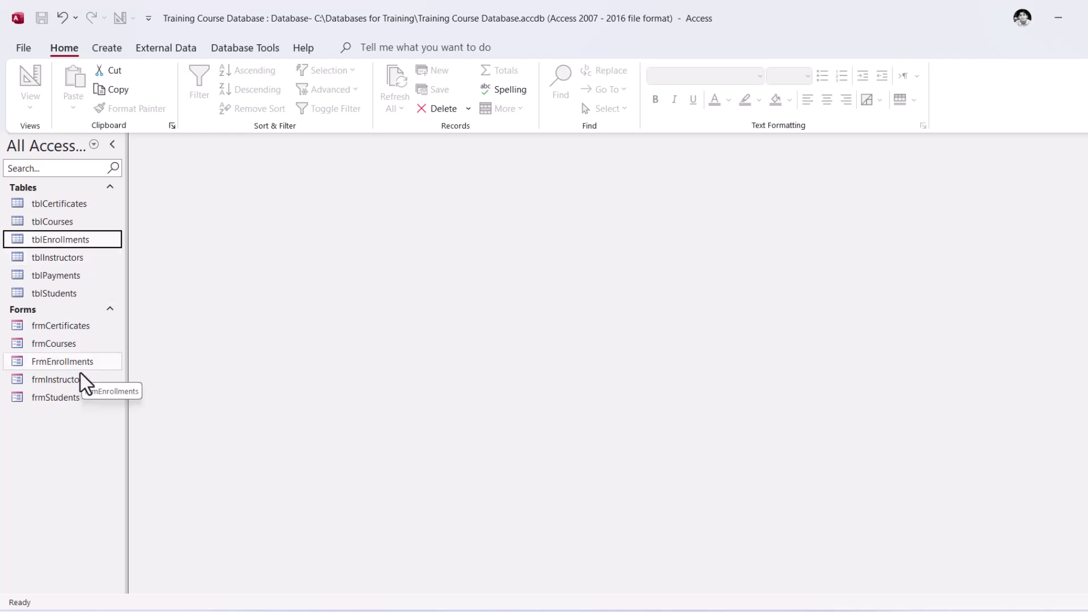
click(61, 273)
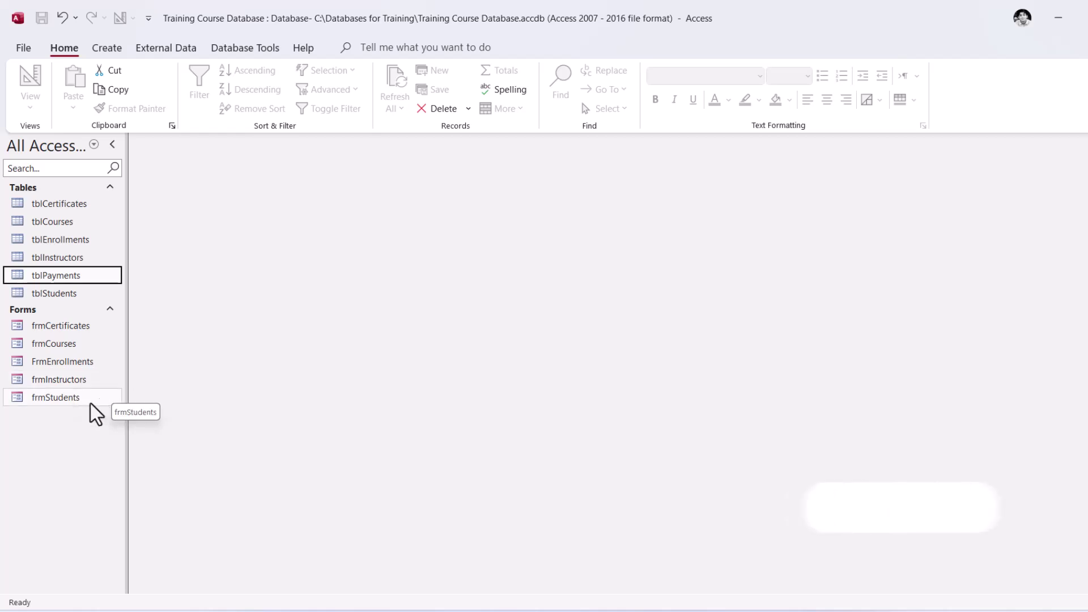
double_click(64, 280)
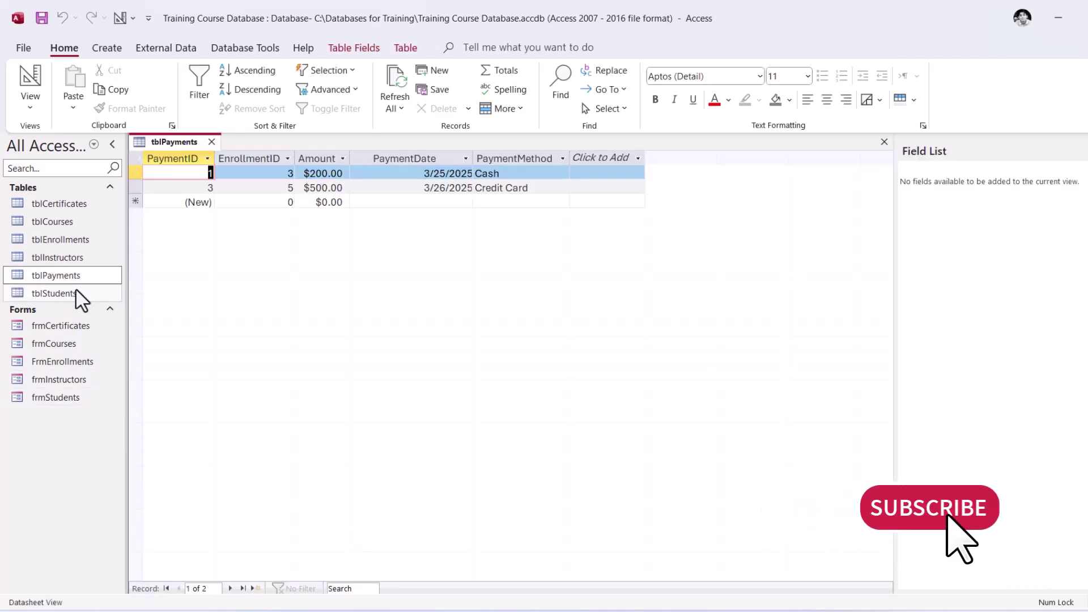
click(334, 187)
click(404, 201)
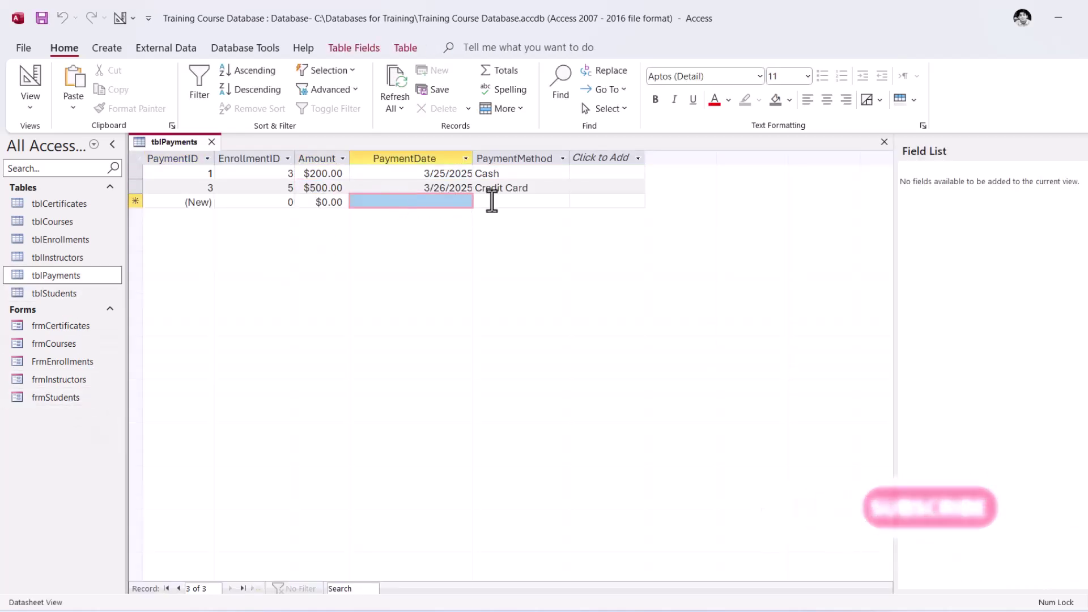
click(515, 186)
click(522, 203)
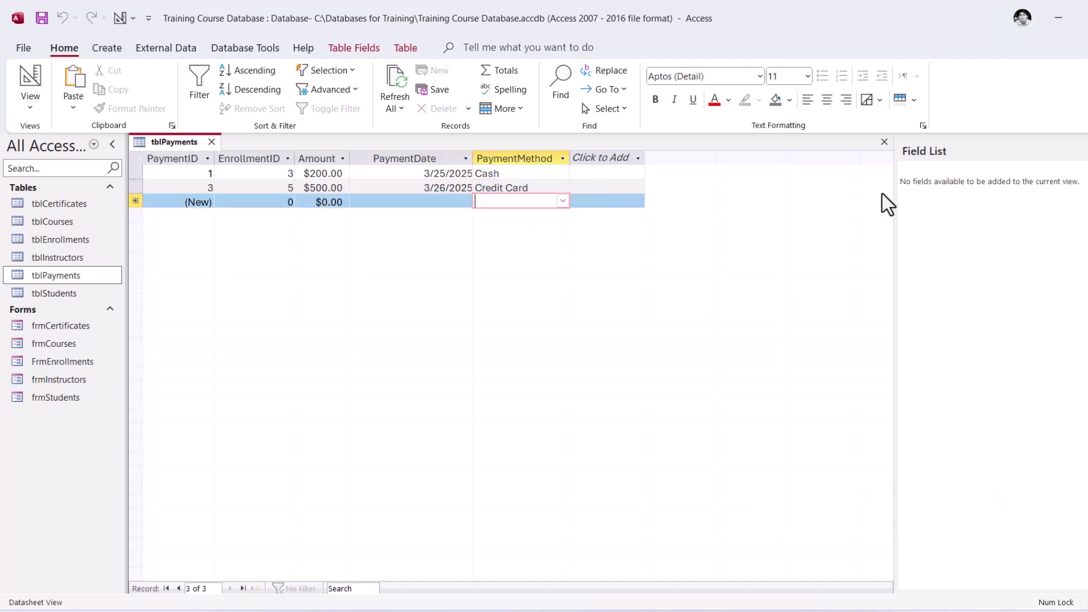
click(885, 142)
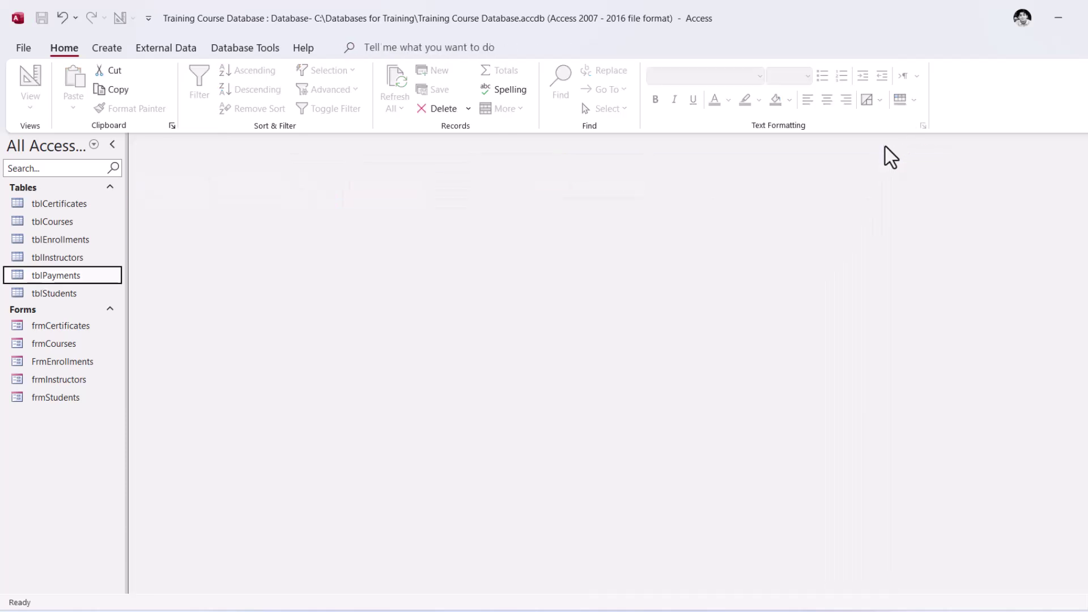
Step: Duplicate the frmCertificates form under the name frmPayments
click(78, 398)
click(73, 327)
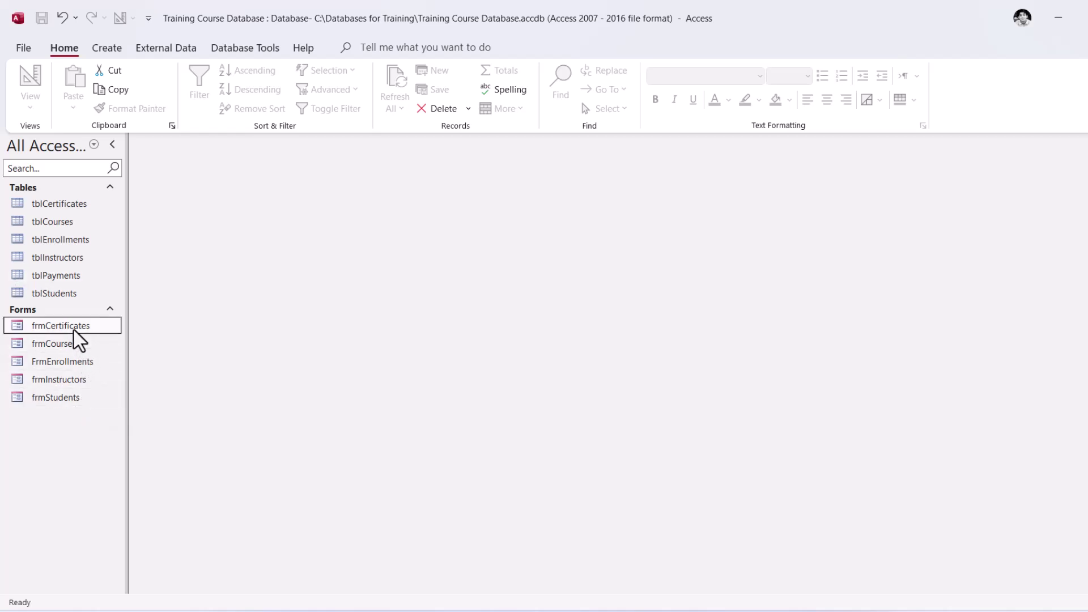
key(ctrl+c)
key(ctrl+v)
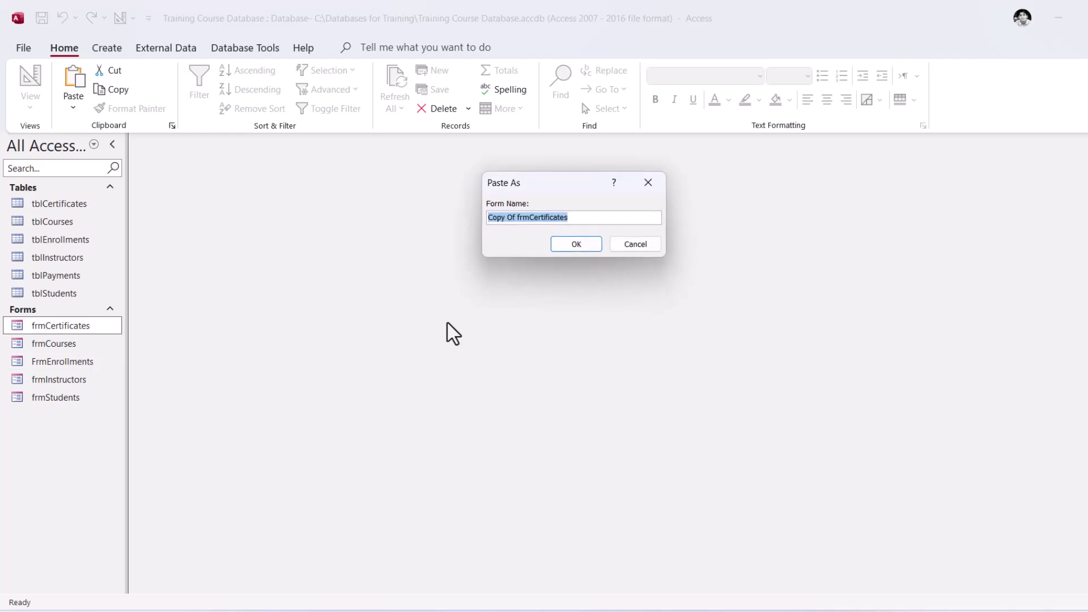
shift+click(516, 219)
key(Delete)
drag(542, 218, 499, 221)
key(Delete)
text(Payments)
key(Return)
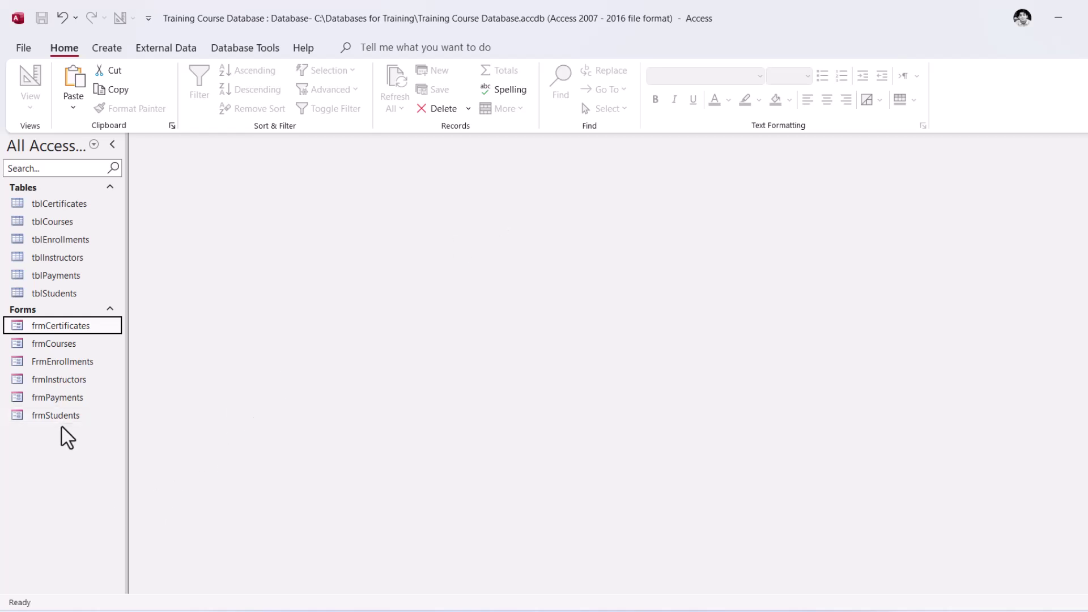
Step: Open frmPayments in Design View and set the form's Record Source to tblPayments
click(60, 398)
right_click(60, 400)
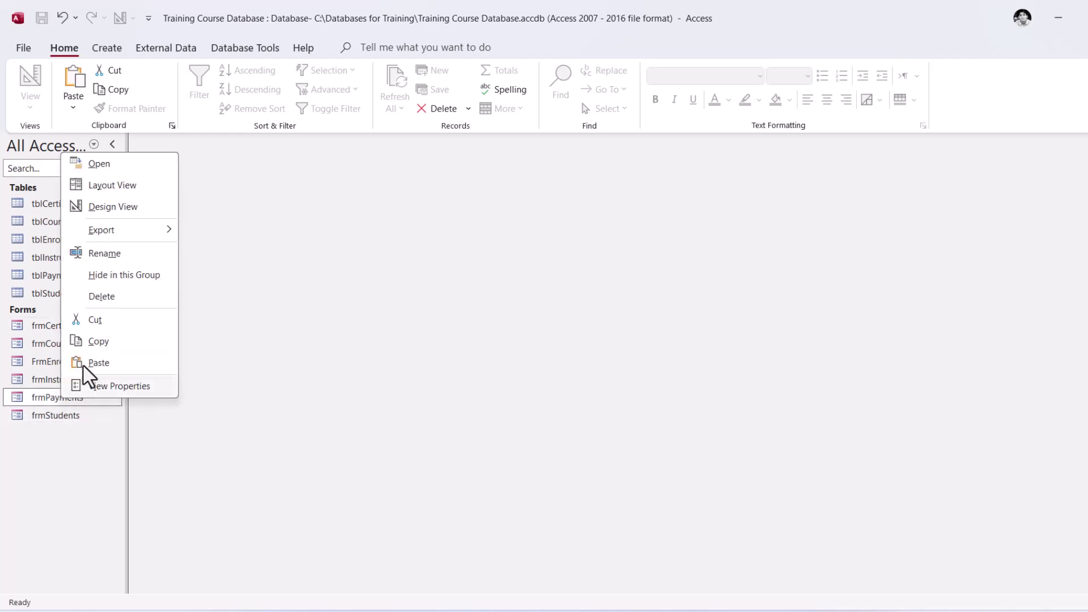
click(103, 206)
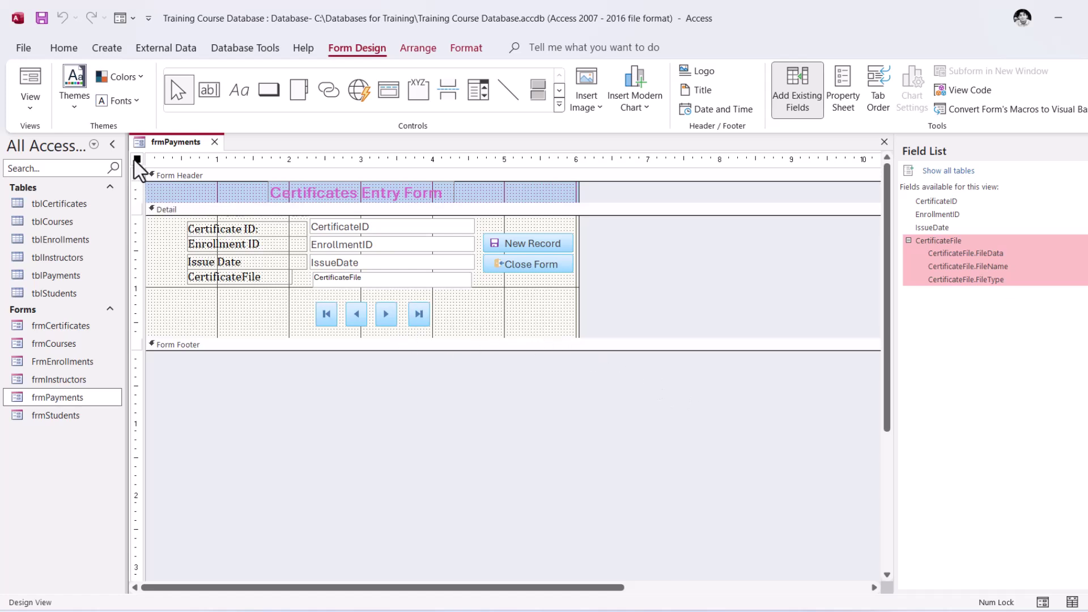
click(797, 90)
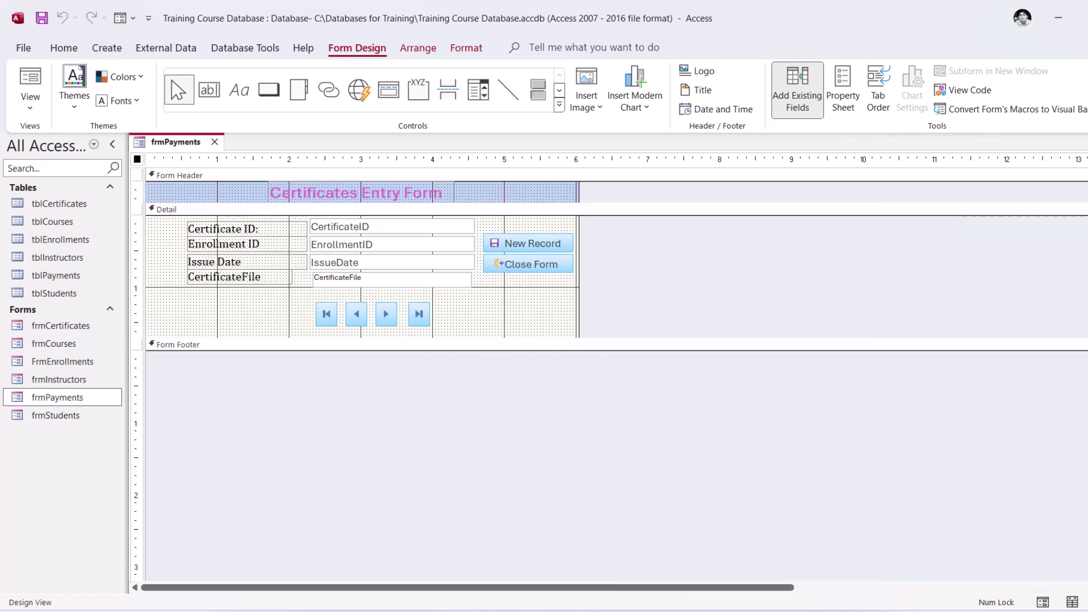
click(846, 102)
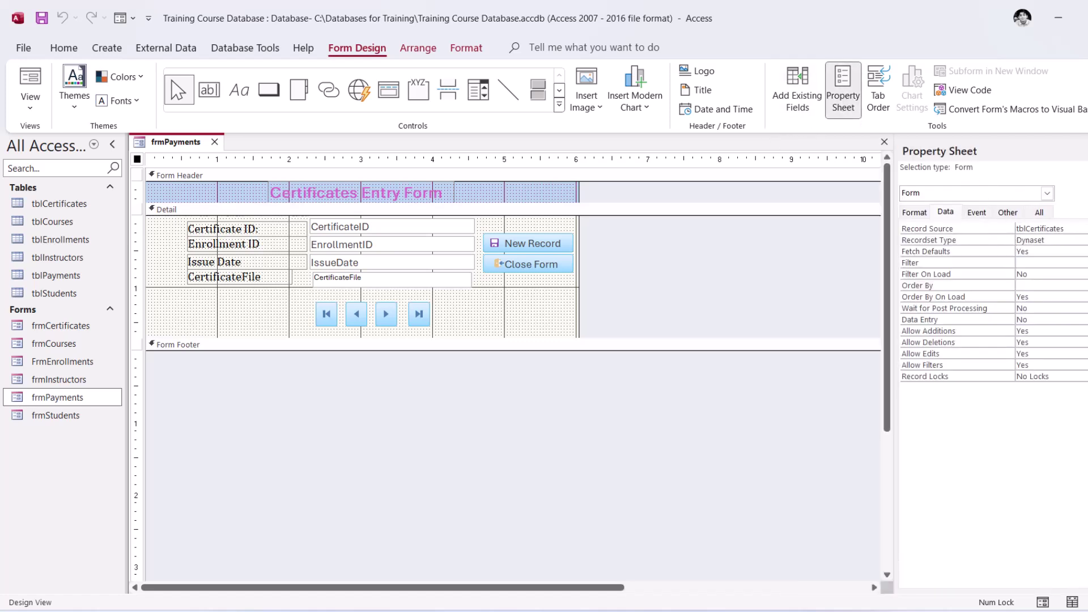
click(1083, 228)
click(1069, 282)
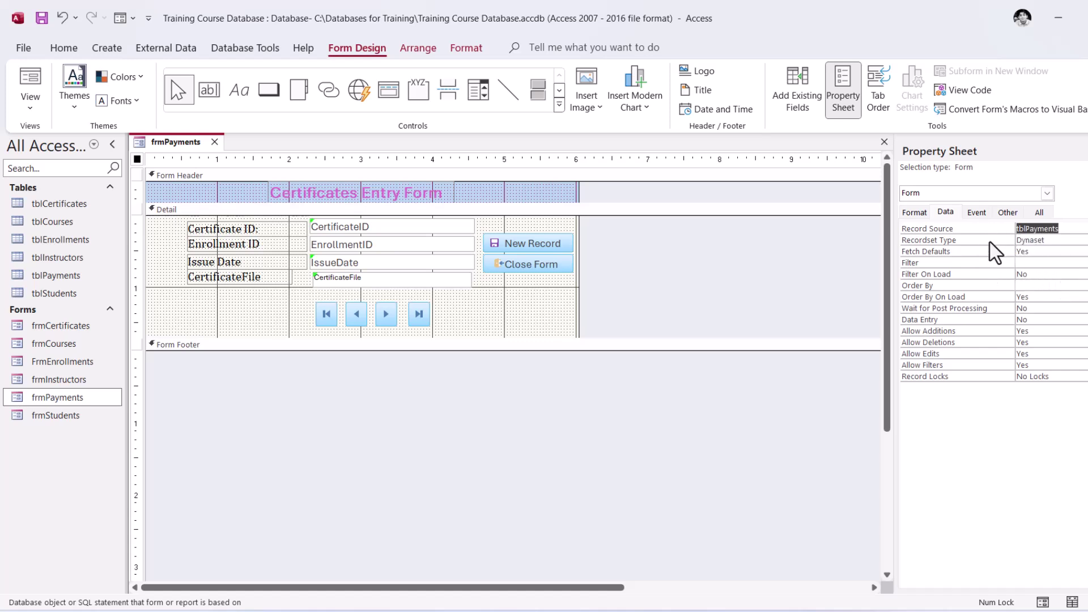
Step: Set the Control Source of the CertificateID text box to PaymentID and of the IssueDate text box to Amount
click(357, 228)
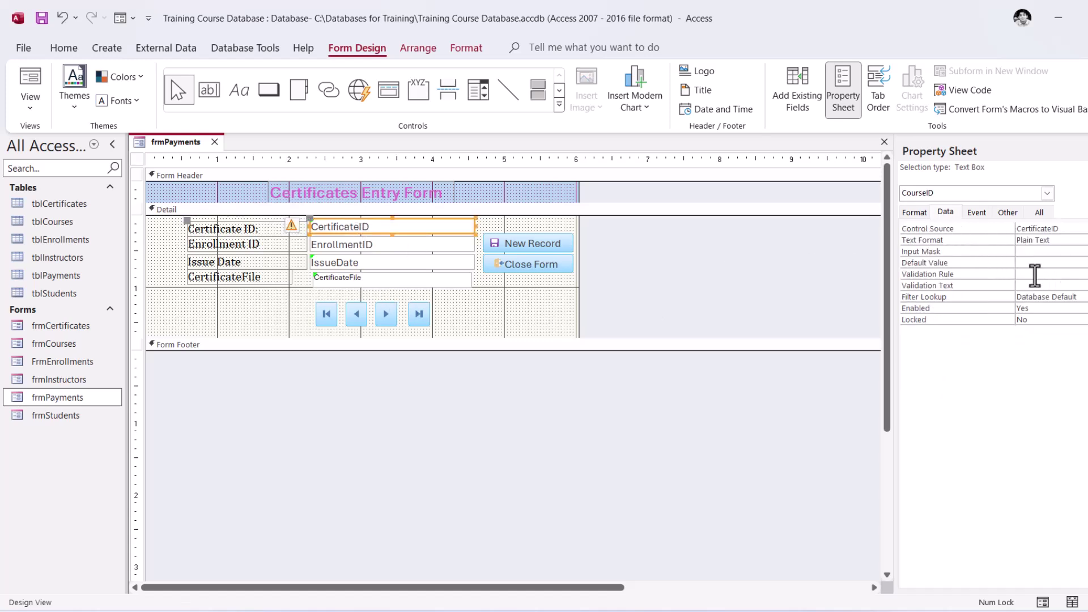
click(1082, 229)
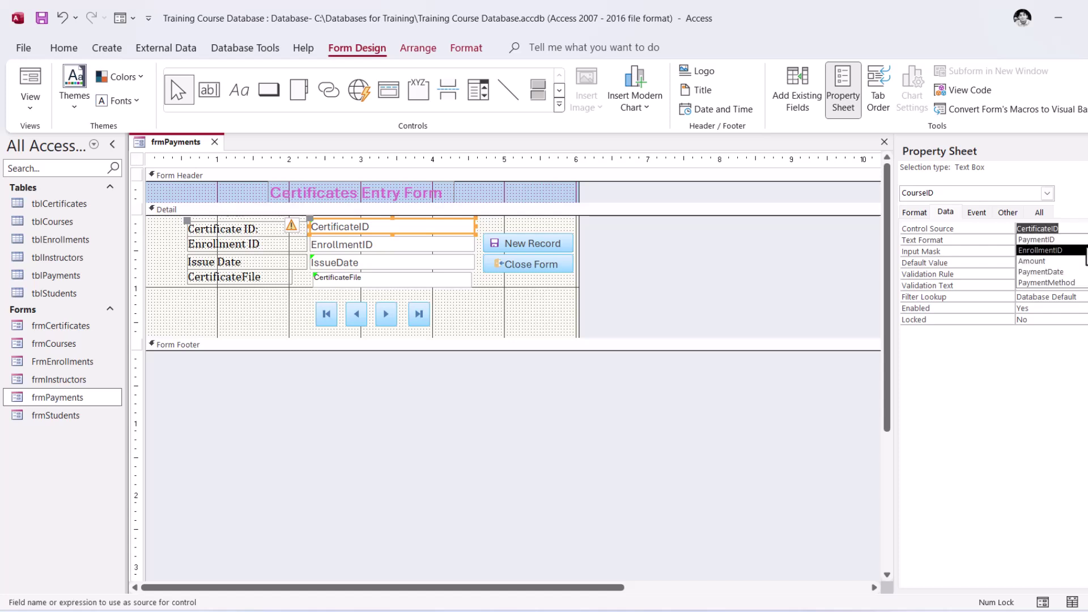
click(1035, 239)
click(429, 246)
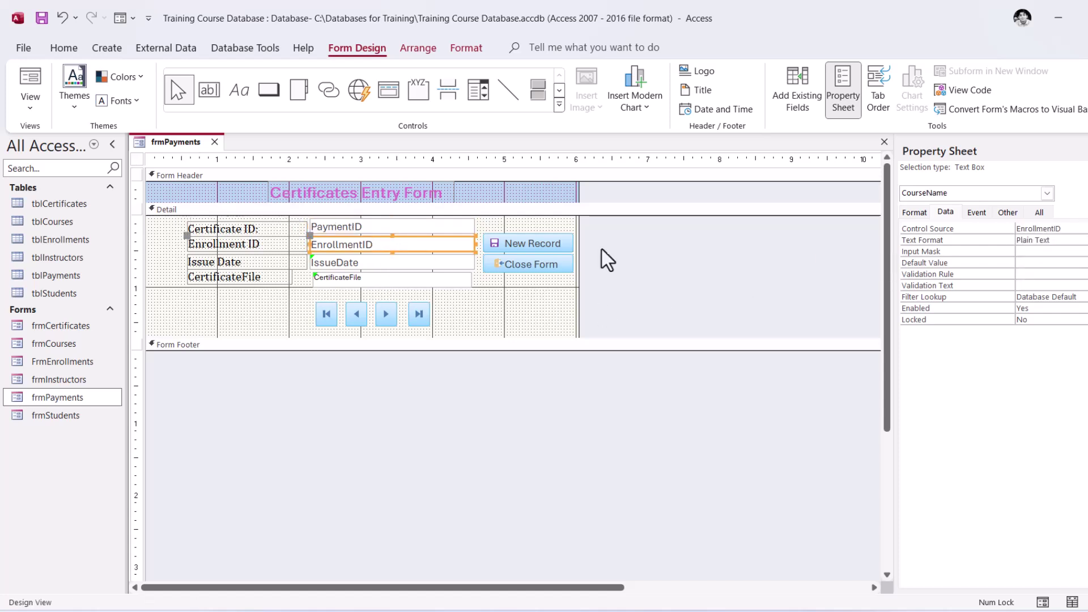
click(400, 262)
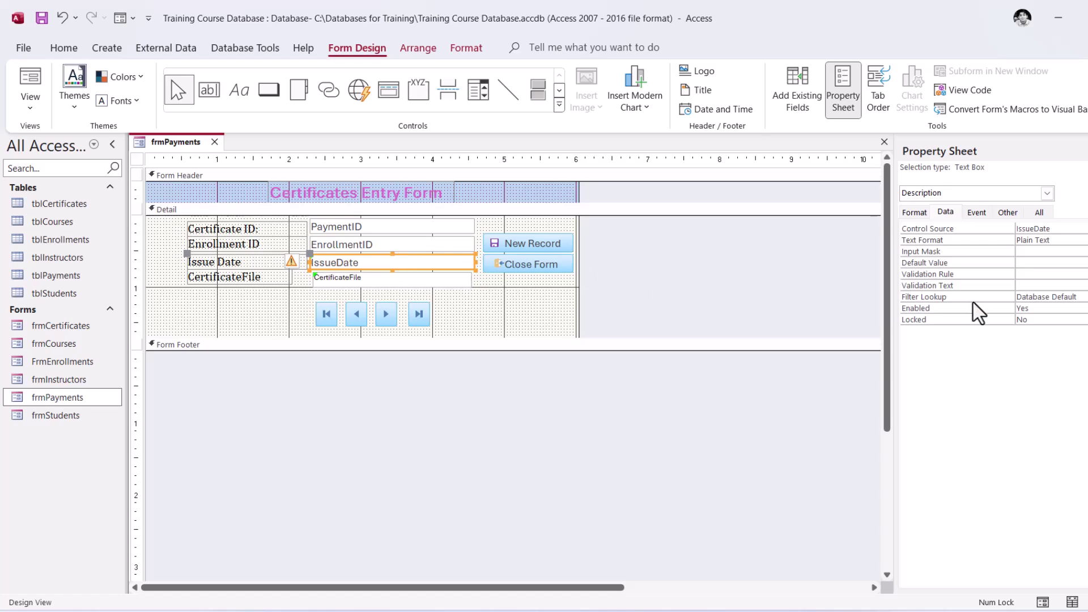
click(1082, 228)
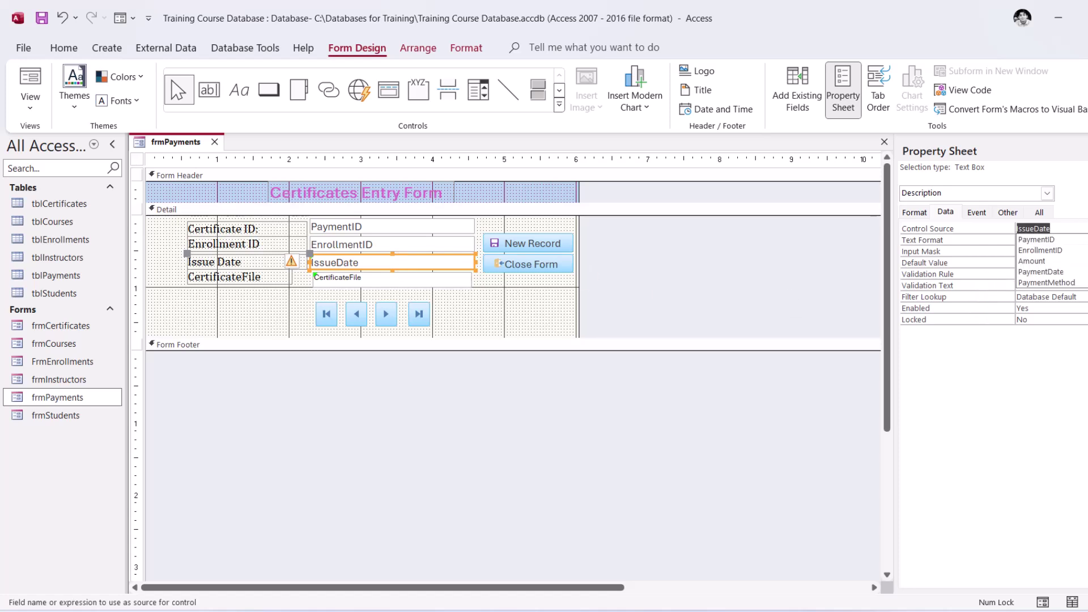
click(1073, 272)
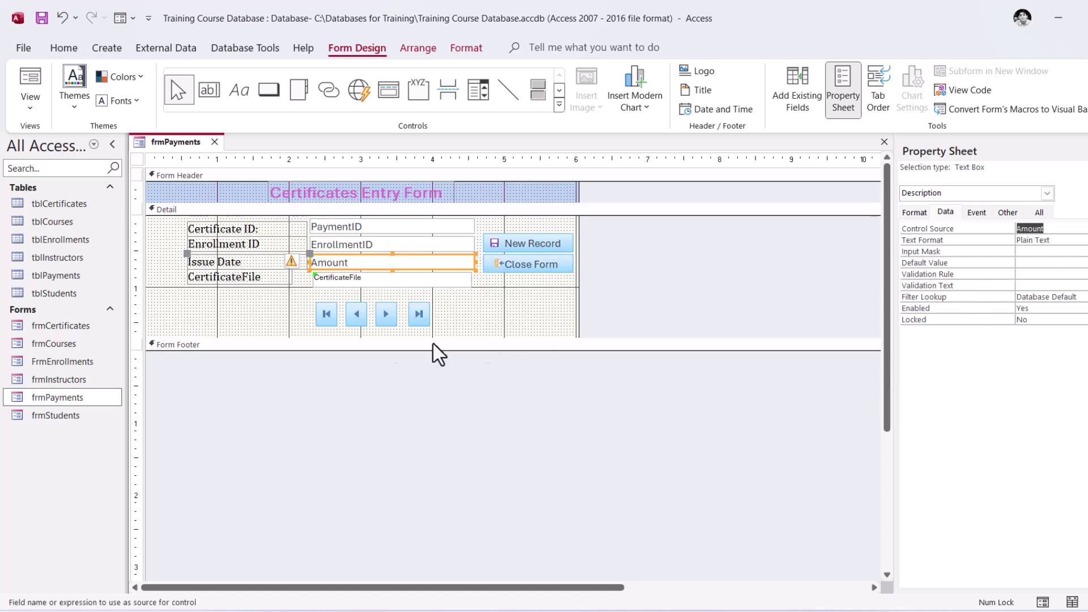
Step: Change the Issue Date label's caption to Amount
click(233, 260)
click(231, 262)
double_click(230, 262)
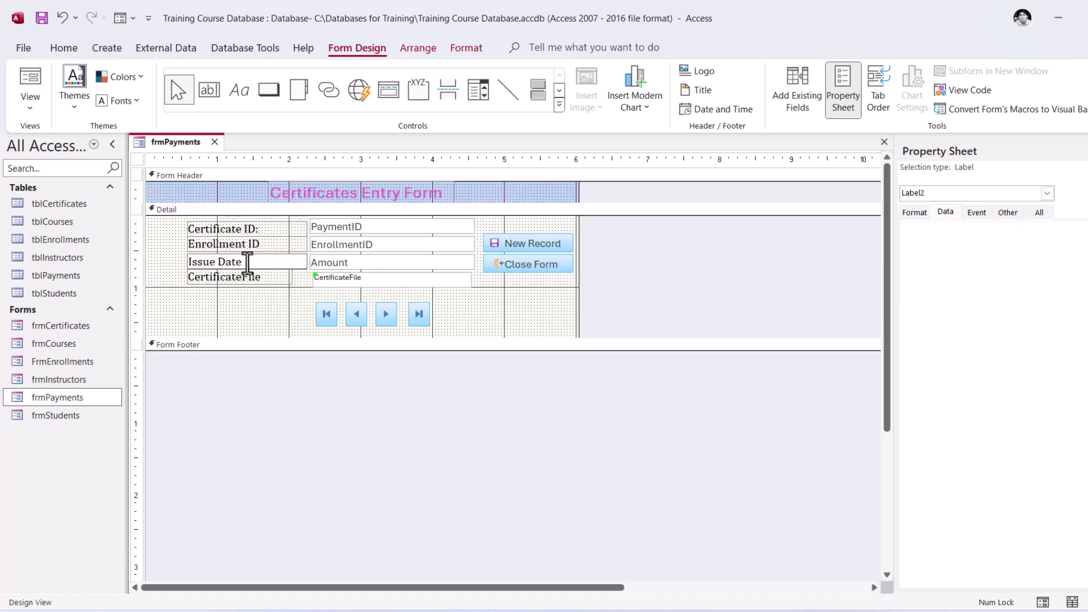
drag(243, 262, 154, 256)
text(Amount)
Step: Delete the CertificateFile attachment control together with its label from the Detail section
click(258, 279)
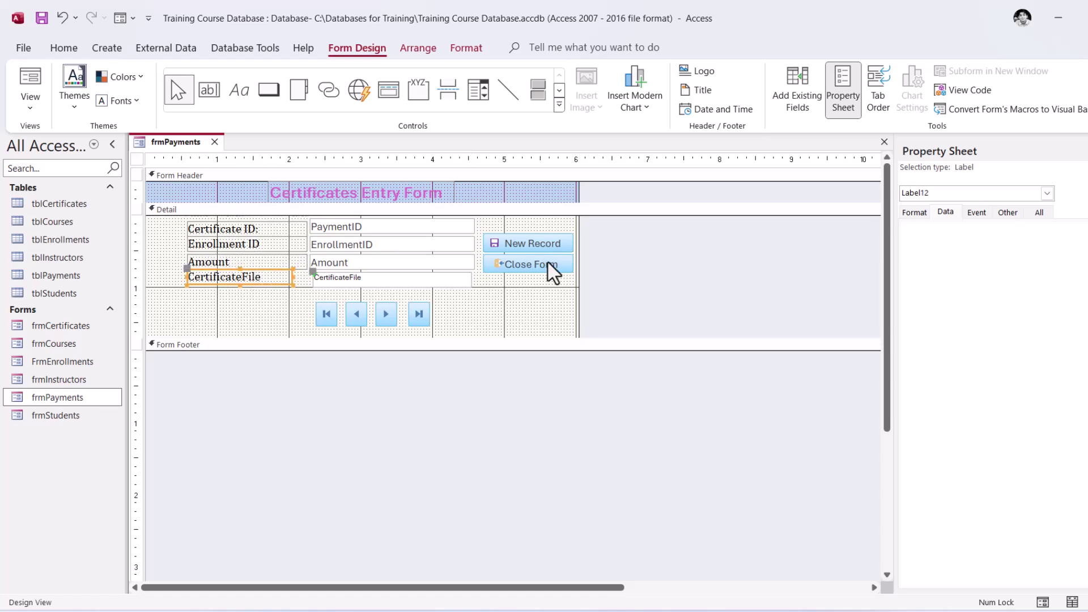
click(389, 283)
key(Delete)
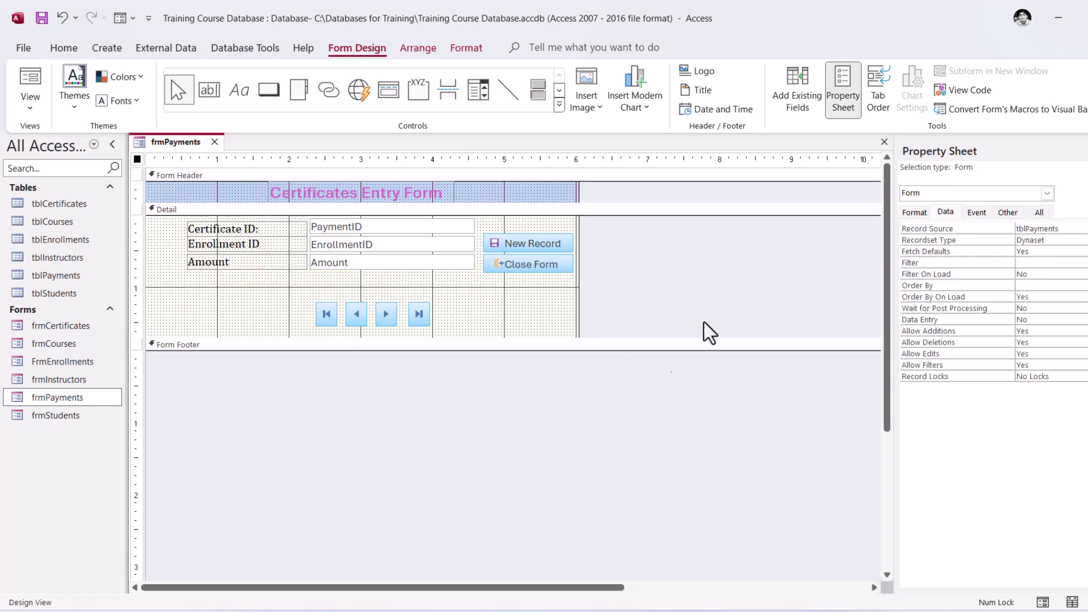
Step: Duplicate the Amount label and text box and place the copy directly beneath the original pair
drag(404, 287, 234, 263)
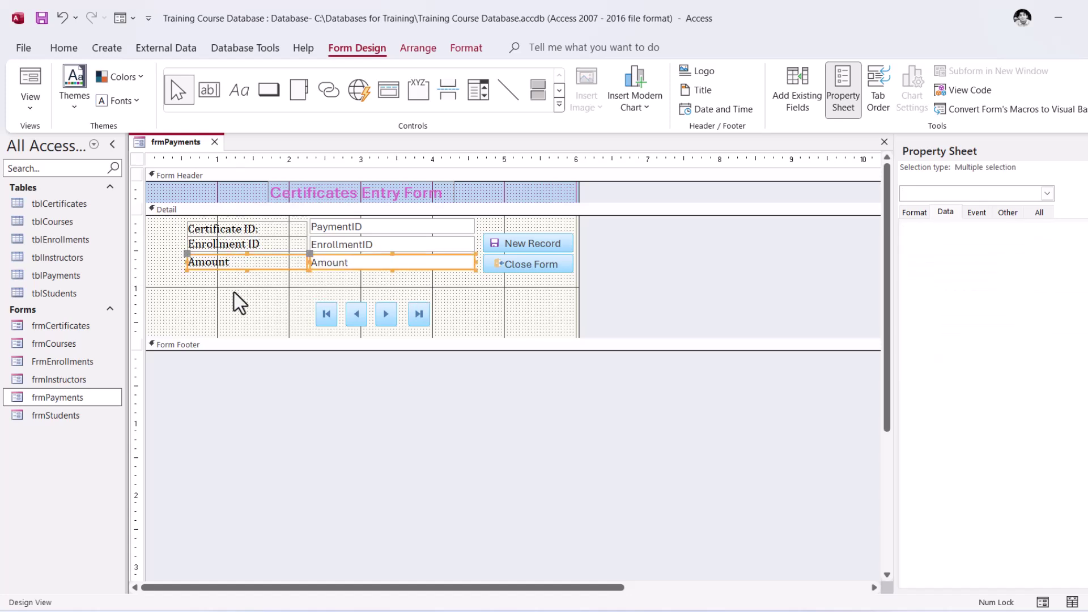
click(232, 285)
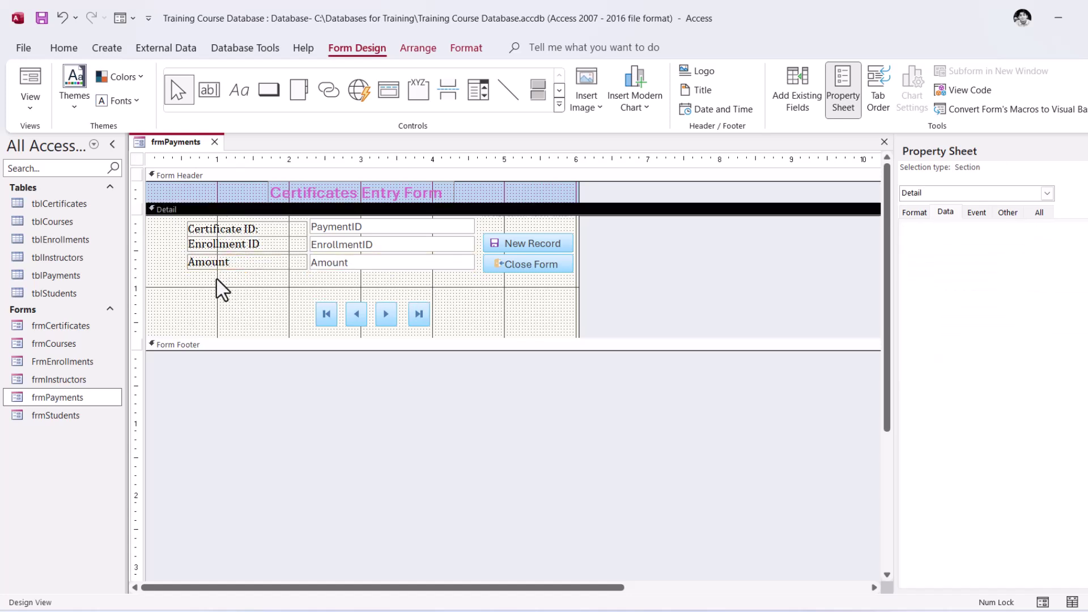
key(ctrl+v)
drag(337, 230, 379, 290)
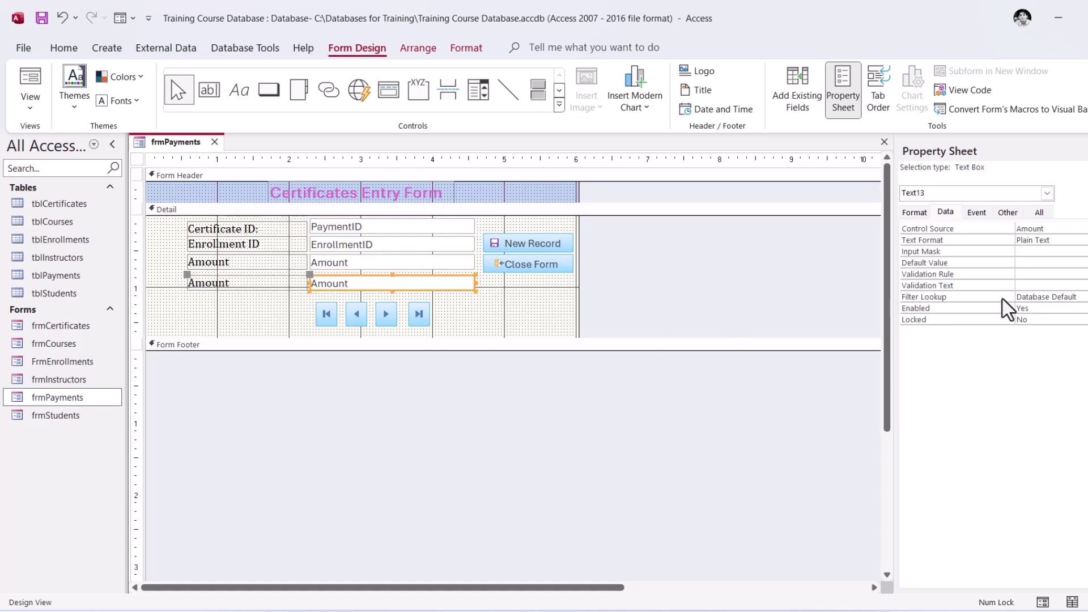
Step: Set the Control Source of the duplicated Amount text box to PaymentDate
click(1046, 228)
click(1086, 229)
key(Down)
key(Return)
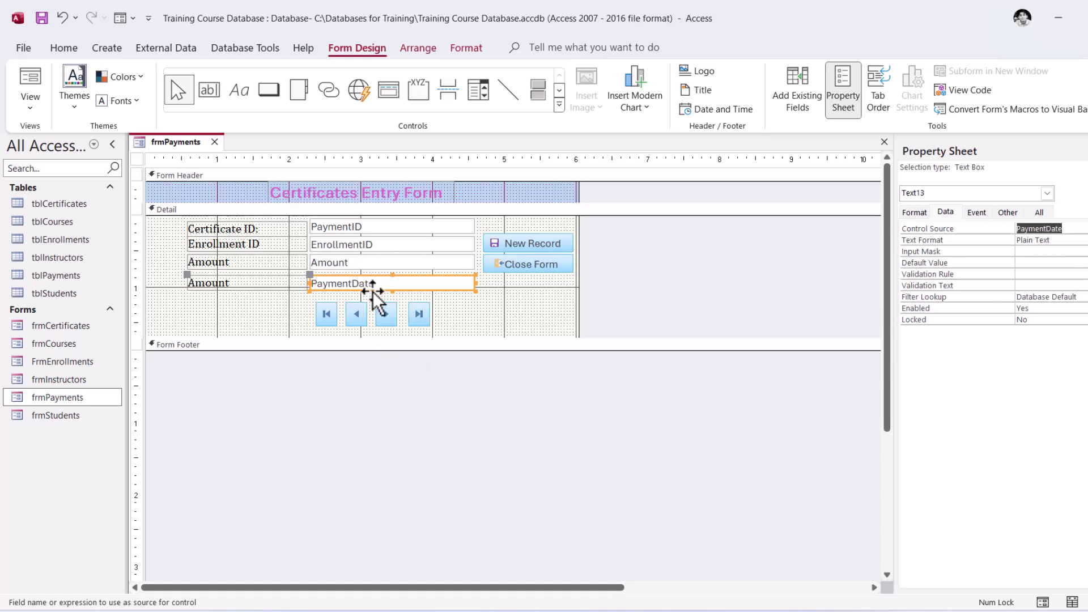
Step: Change the caption of the duplicated Amount label beside the PaymentDate text box to Payment Date
click(209, 283)
double_click(209, 283)
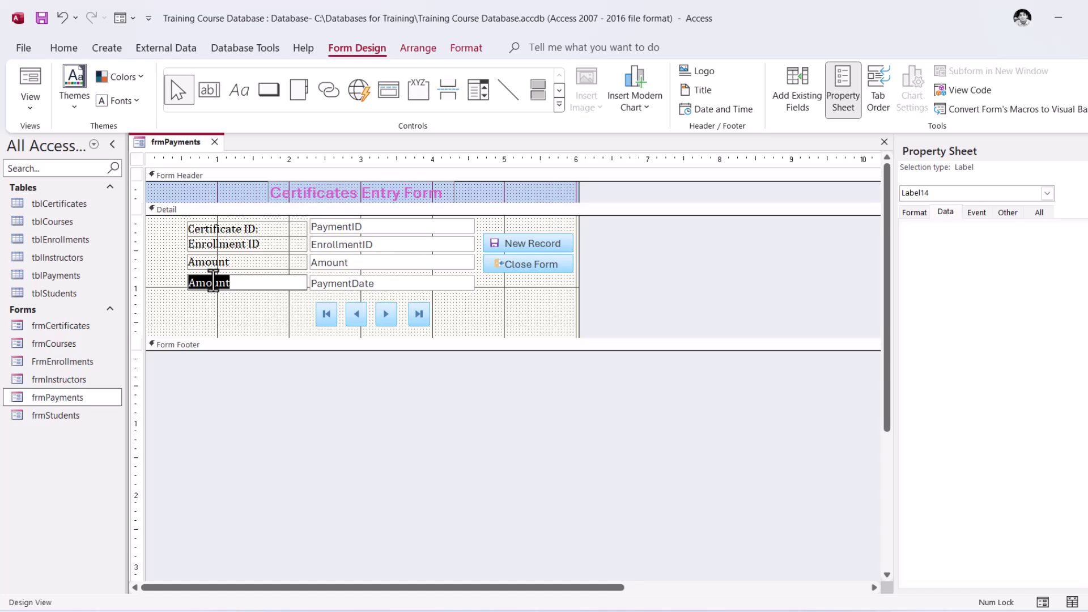
text(Payment Date)
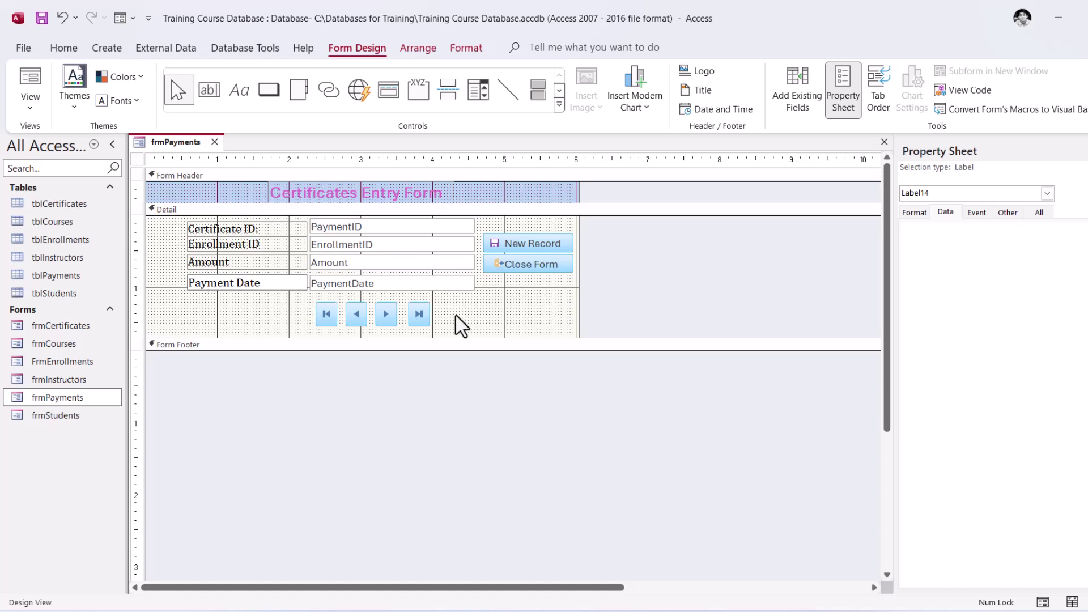
Step: Reposition the four record navigation buttons lower and place another copy of the Amount label and text box beneath Payment Date
drag(408, 343, 359, 357)
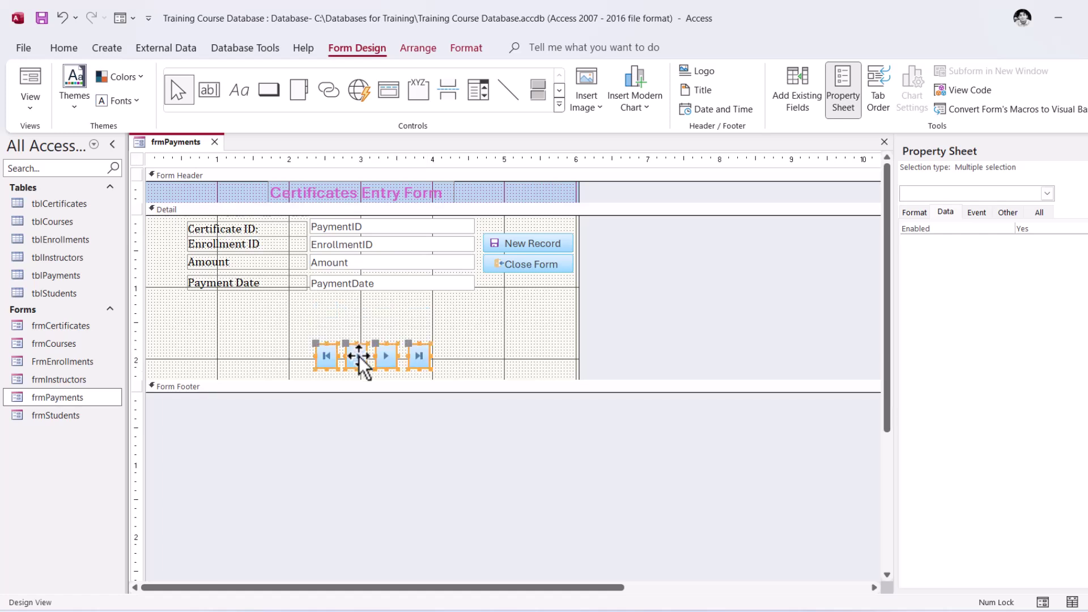
key(ctrl+v)
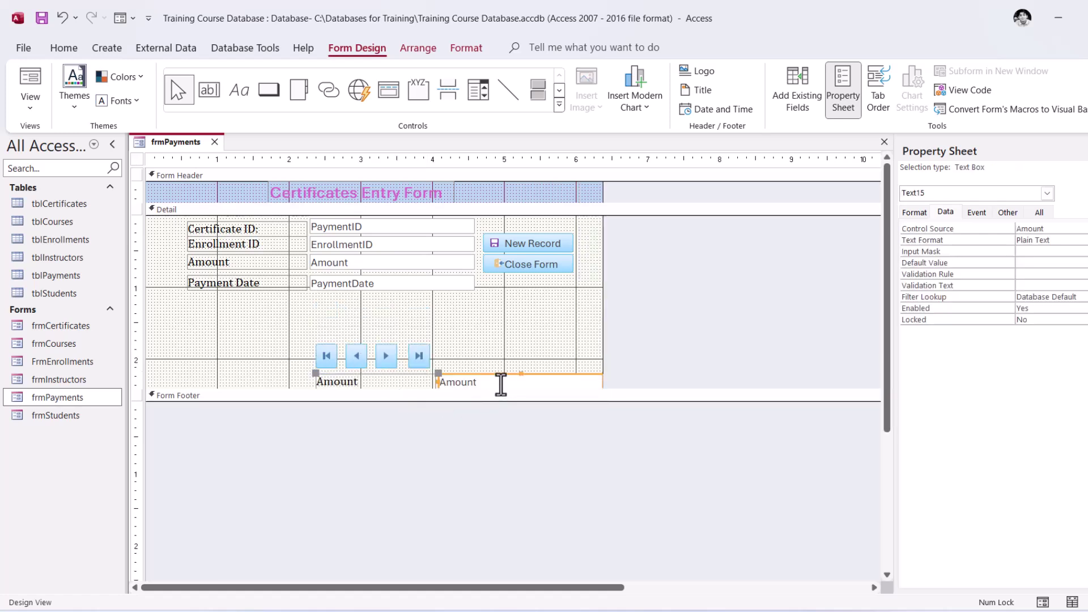
drag(498, 377, 372, 295)
click(456, 384)
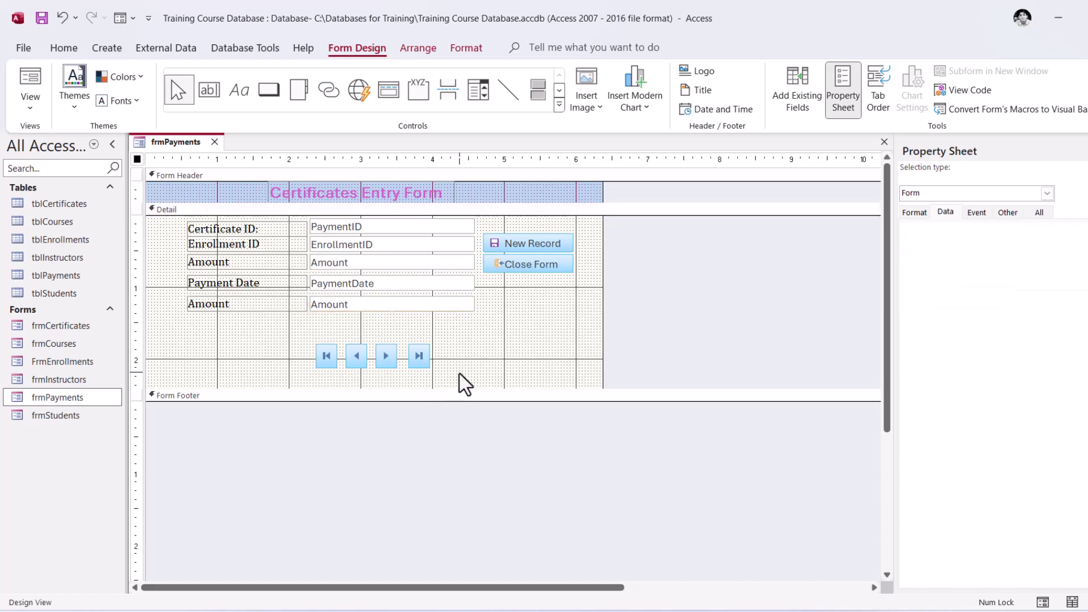
drag(440, 374, 360, 345)
Step: Replace the lowest Amount label and text box with the PaymentMethod field and widen its combo box
click(410, 306)
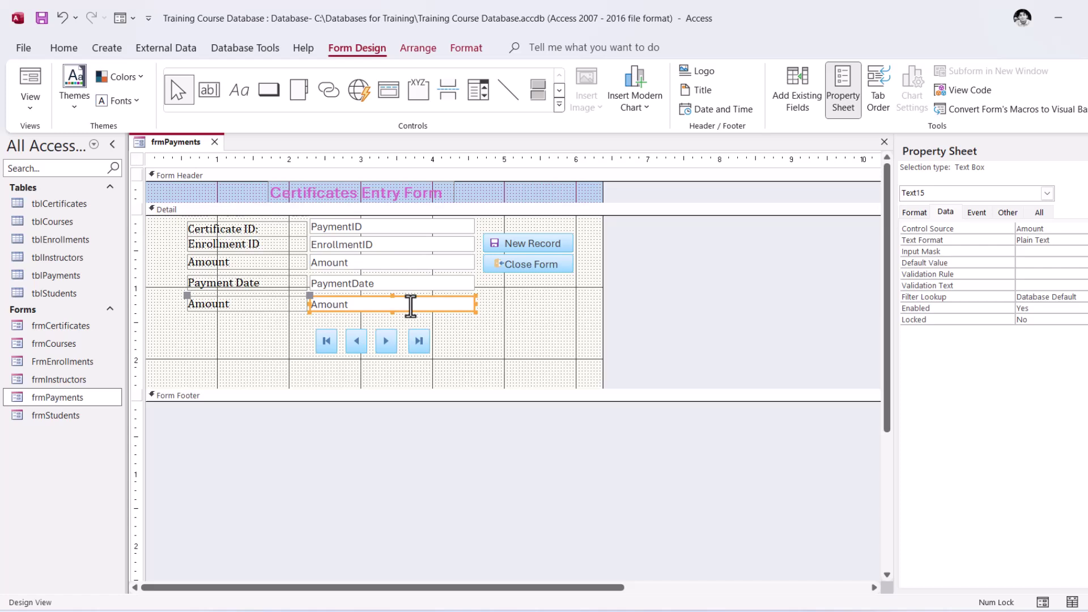
key(Delete)
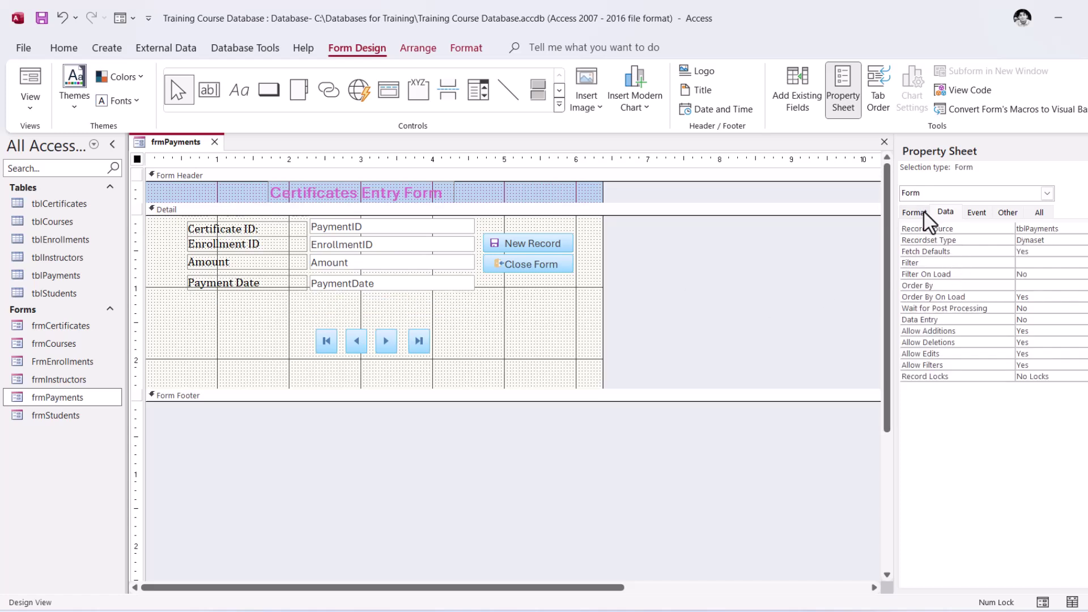
click(813, 111)
drag(944, 254, 730, 287)
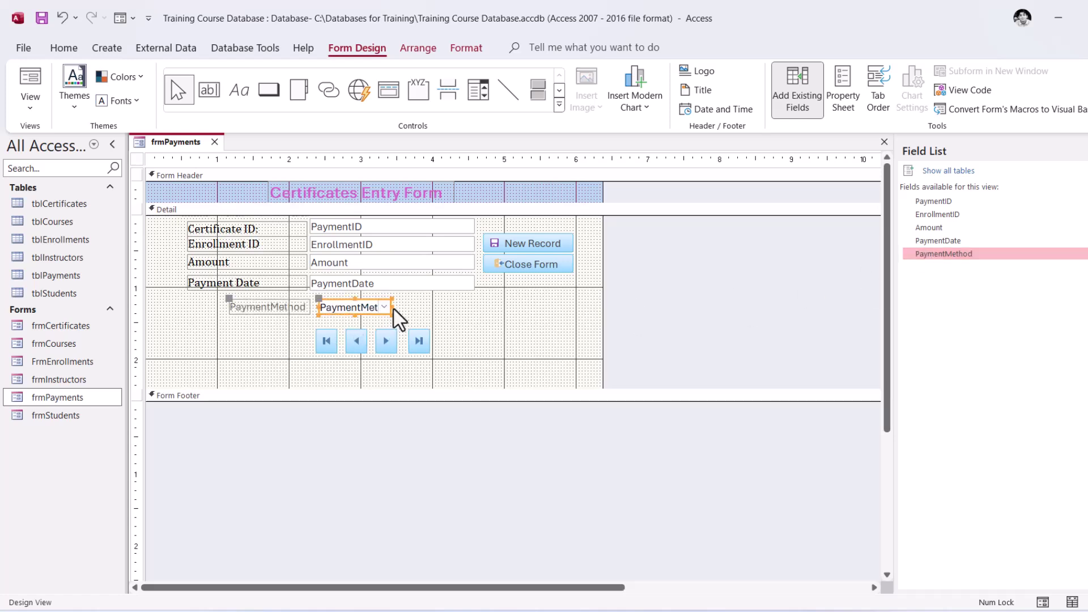
drag(391, 306, 475, 302)
click(238, 311)
click(276, 285)
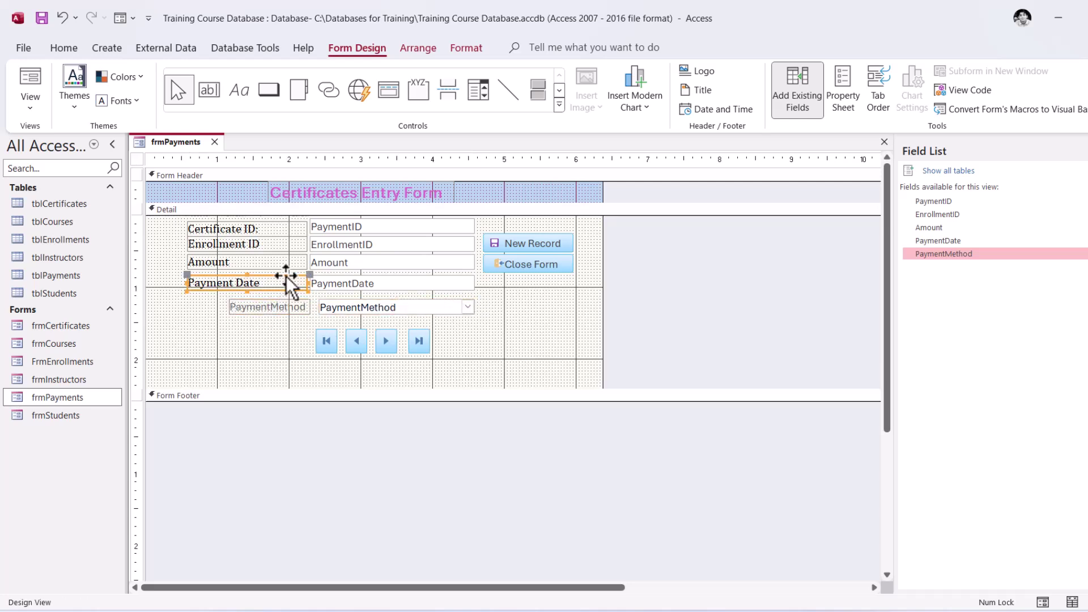
click(62, 48)
click(132, 110)
click(372, 304)
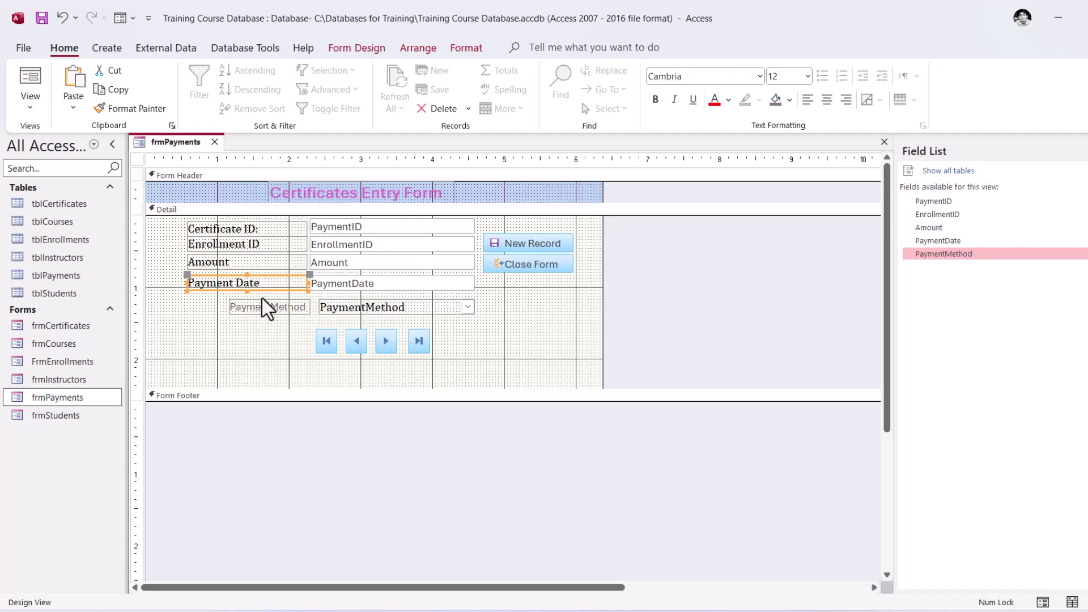
key(ctrl+z)
Step: Copy the Payment Date formatting onto the PaymentMethod label and combo box, and align the combo box directly beneath the PaymentDate text box
click(400, 285)
click(131, 109)
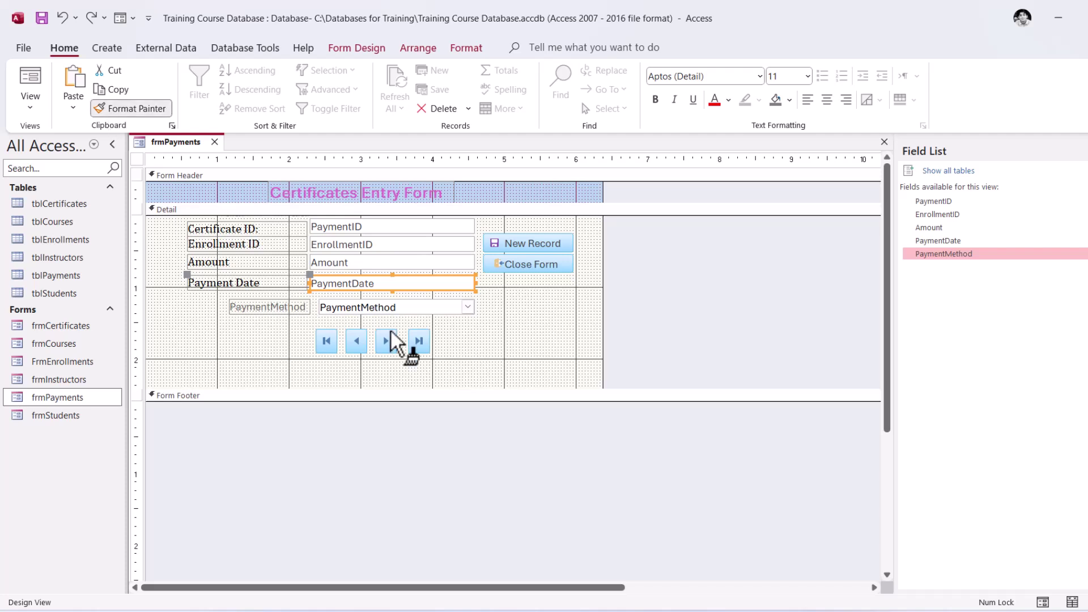
click(271, 309)
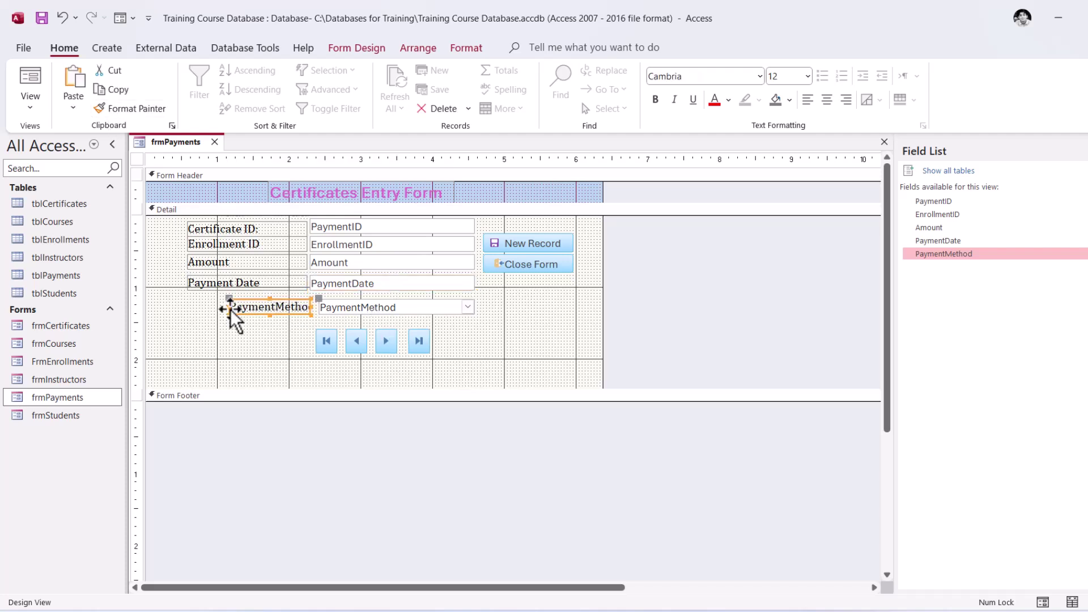
click(395, 318)
mouse_move(407, 307)
mouse_down()
mouse_move(378, 302)
mouse_move(400, 300)
mouse_up()
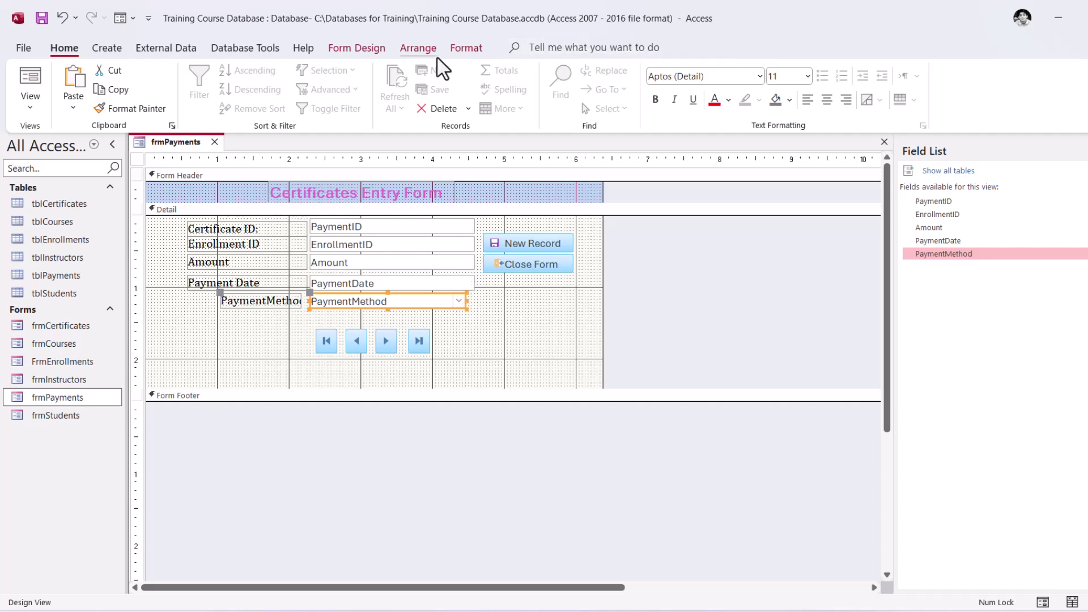
Step: Widen the PaymentMethod combo box and its label so their outer edges line up with the controls above
click(465, 49)
click(405, 290)
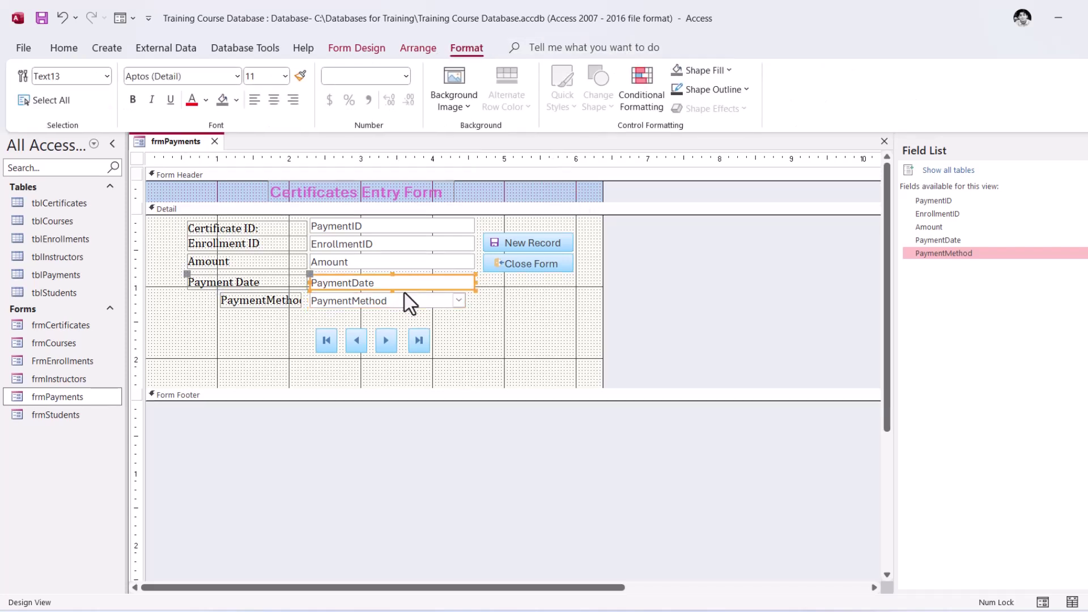
click(460, 305)
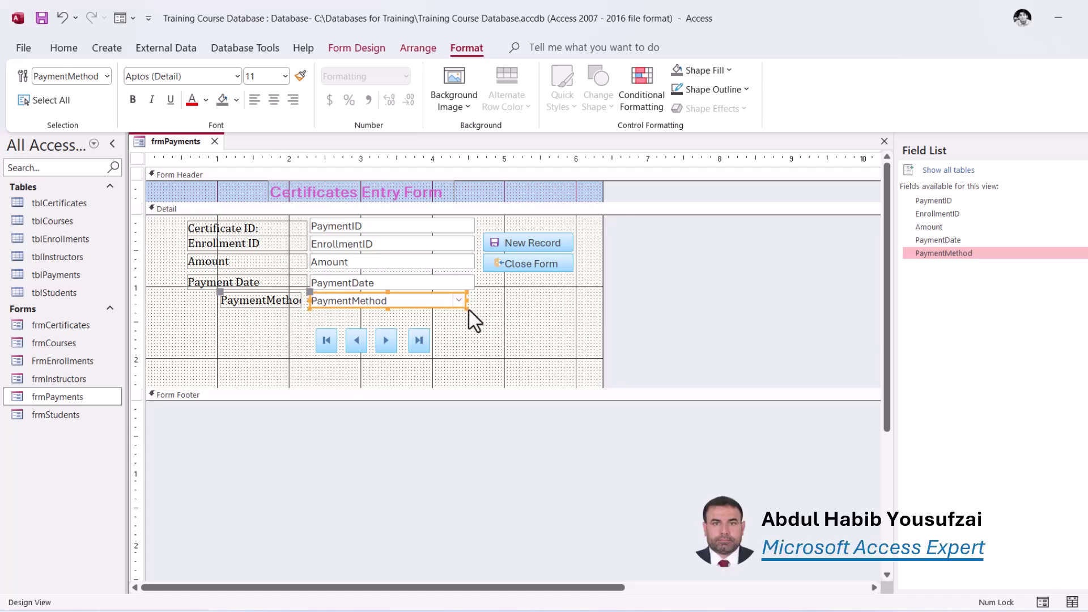
drag(467, 309, 475, 308)
click(246, 296)
drag(220, 293, 187, 305)
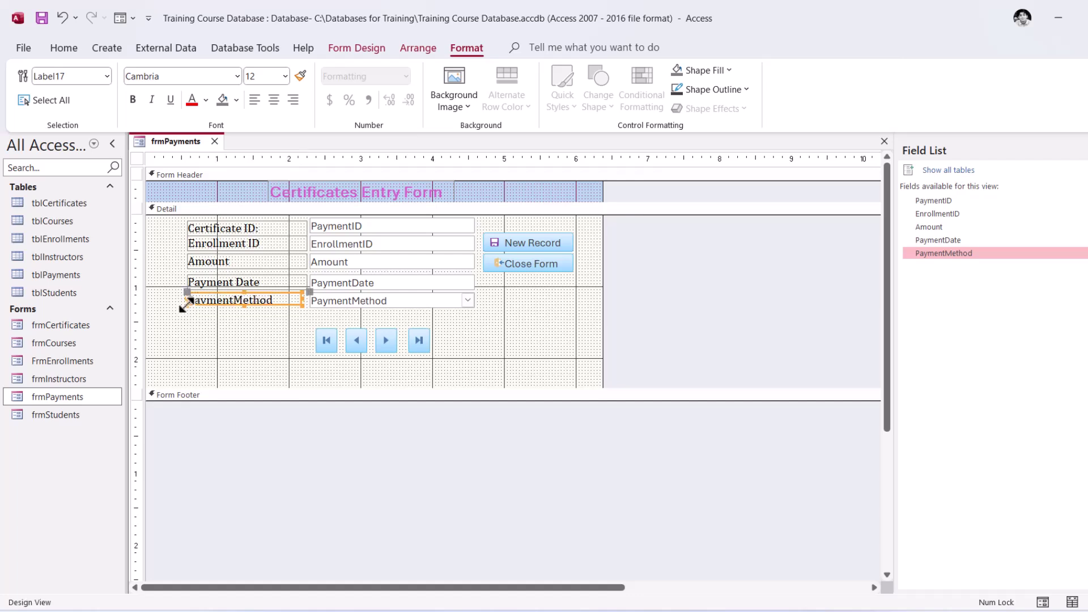
click(264, 357)
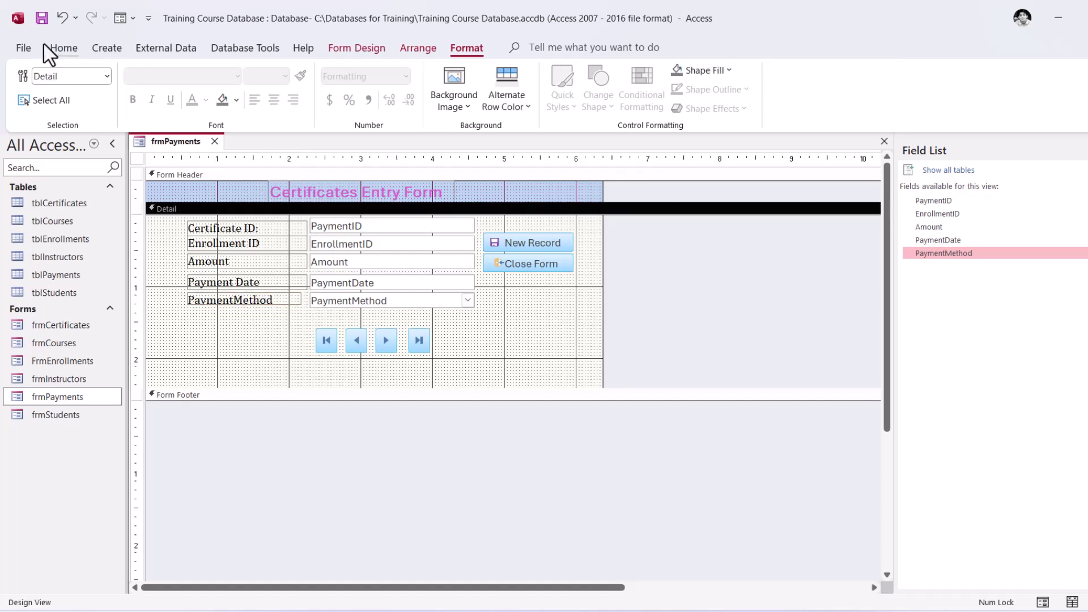
Step: Change the title label in the Form Header to Payments Data Entry Form
click(315, 189)
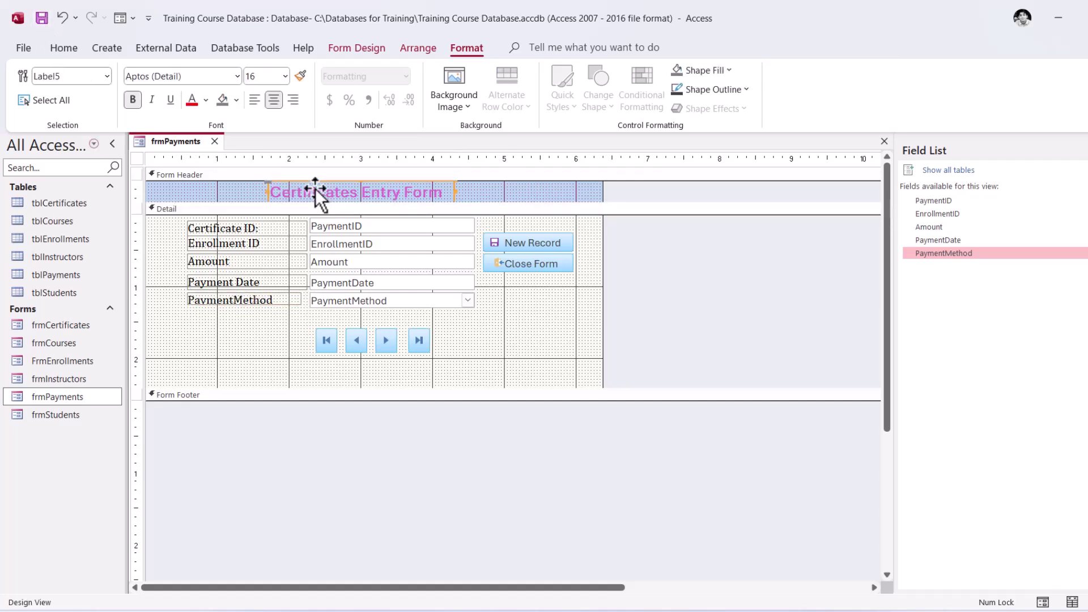
click(315, 193)
double_click(313, 196)
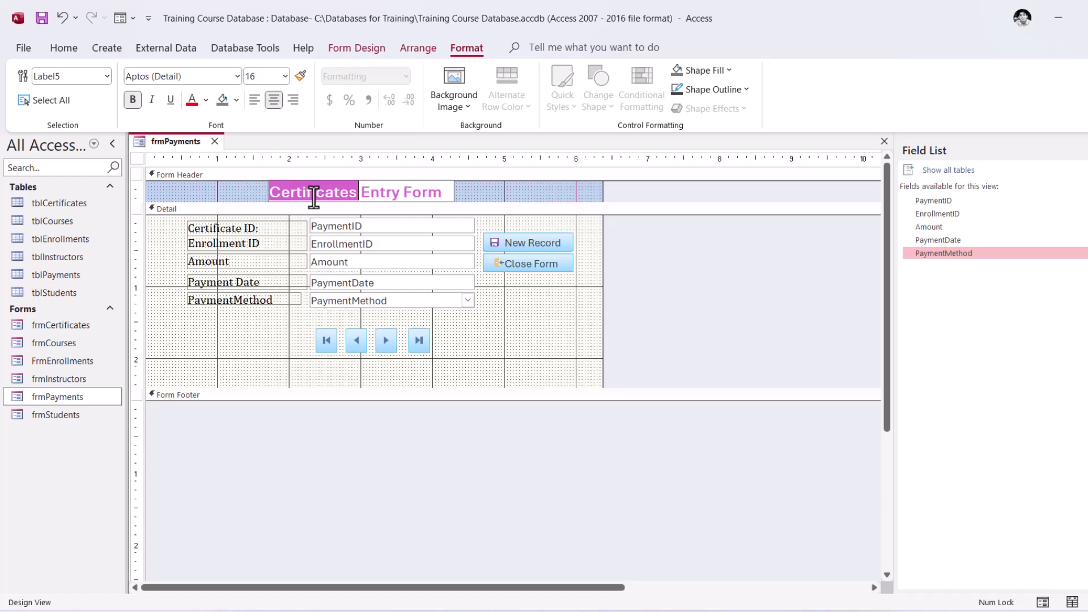
text(Payment)
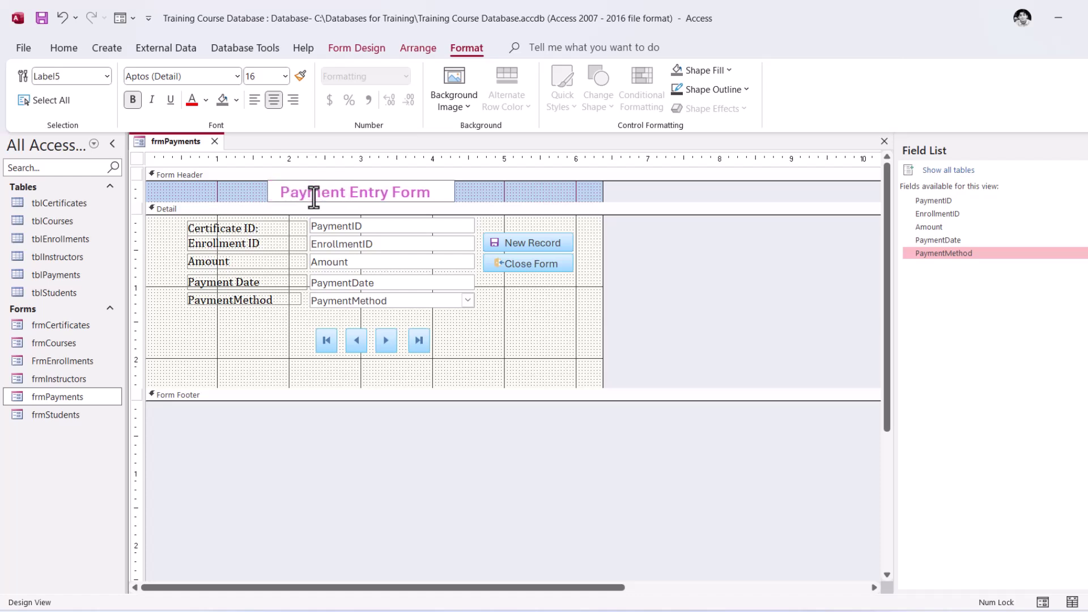
text(s)
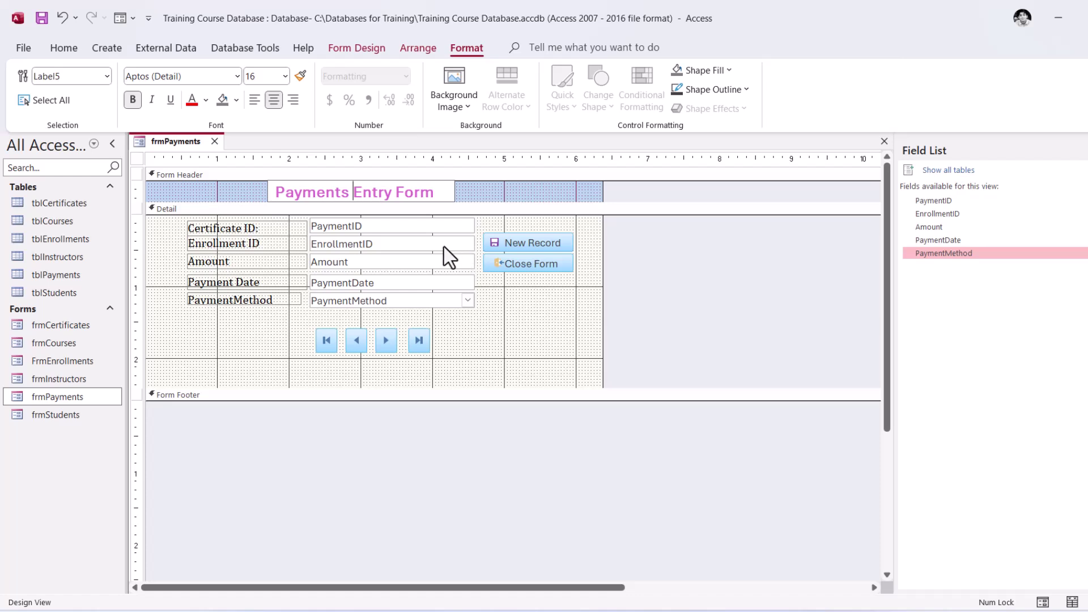
text( Data)
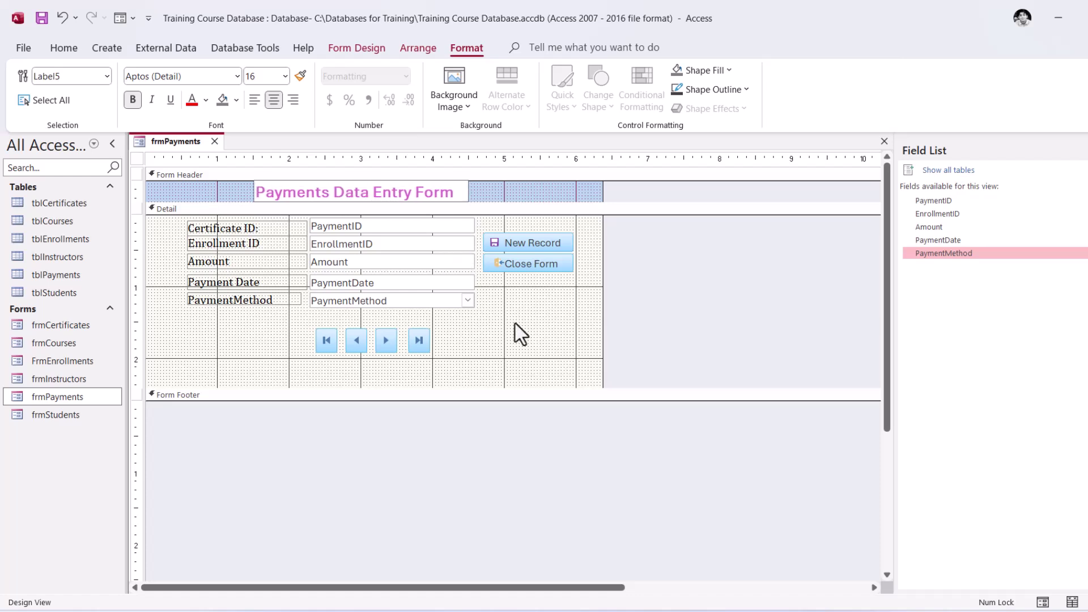
click(480, 301)
Step: Set the form's Caption property to Payments Data Entry form
click(135, 160)
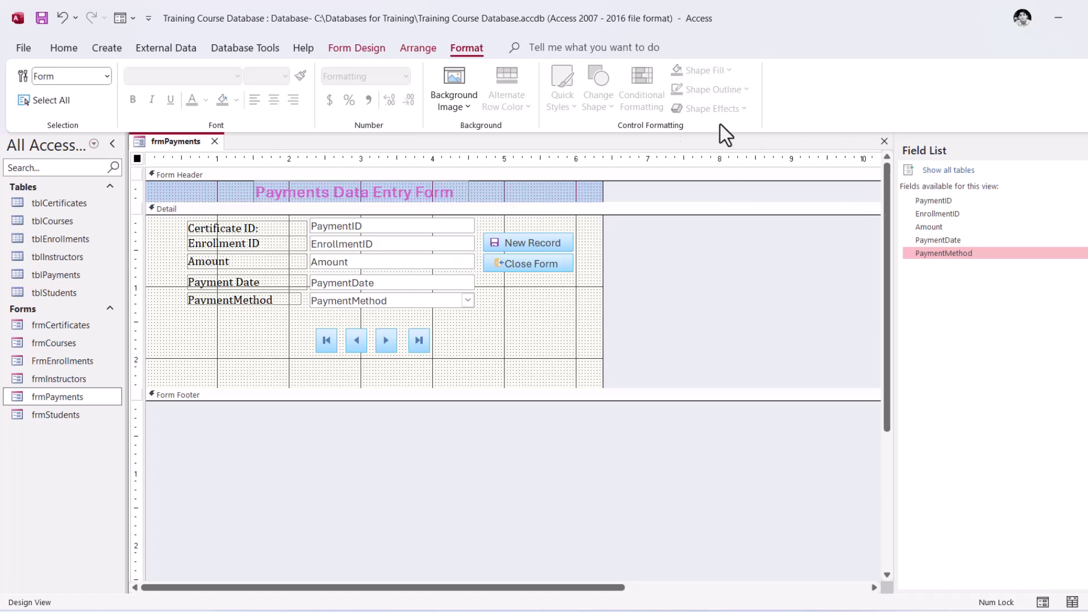
click(1087, 151)
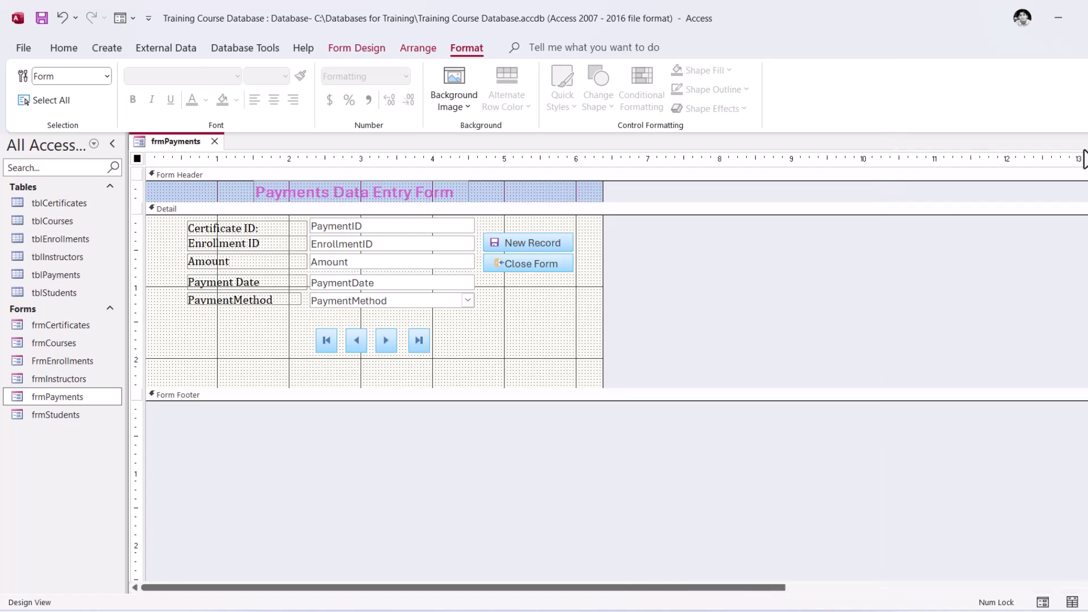
click(367, 50)
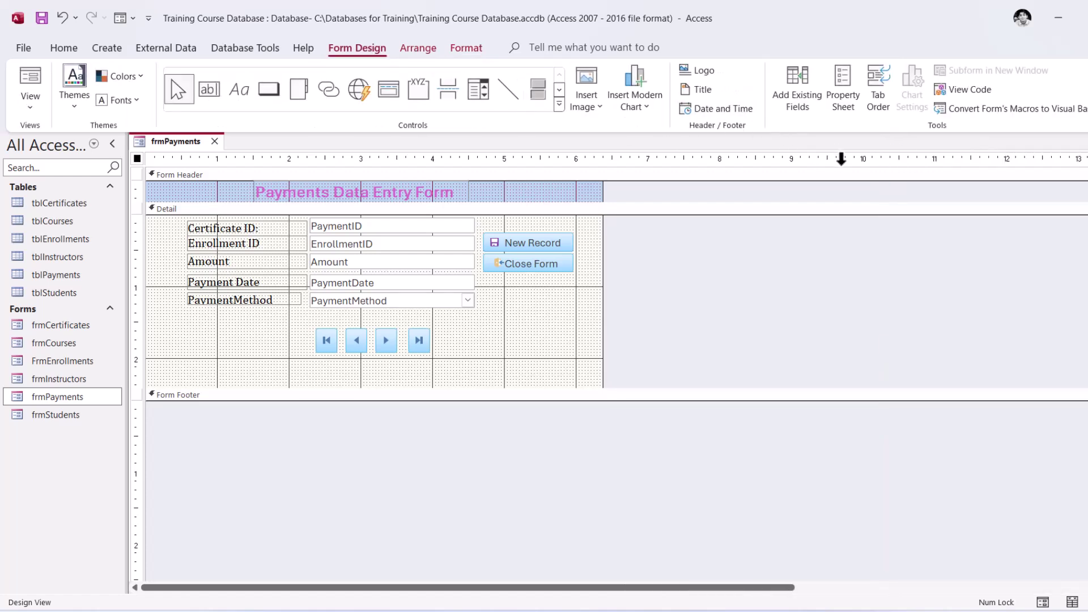
click(843, 101)
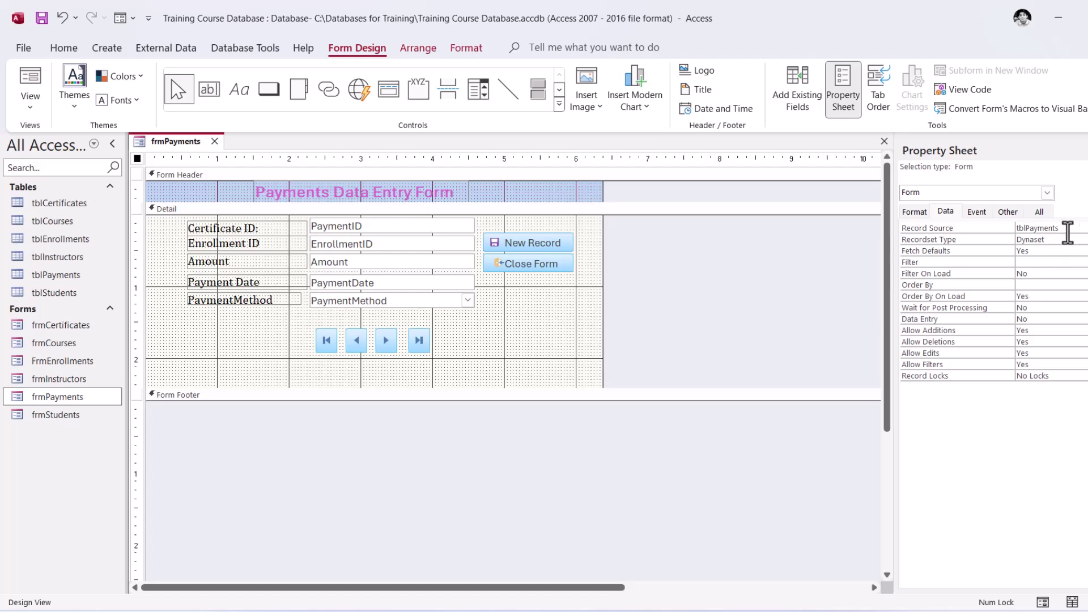
click(914, 212)
double_click(1043, 227)
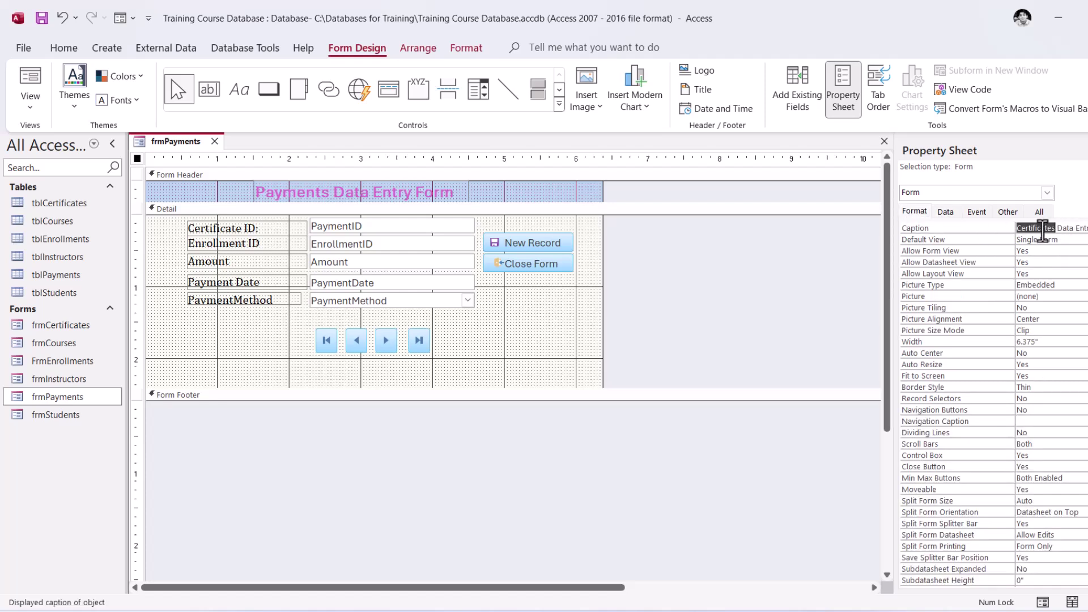
text(Payments)
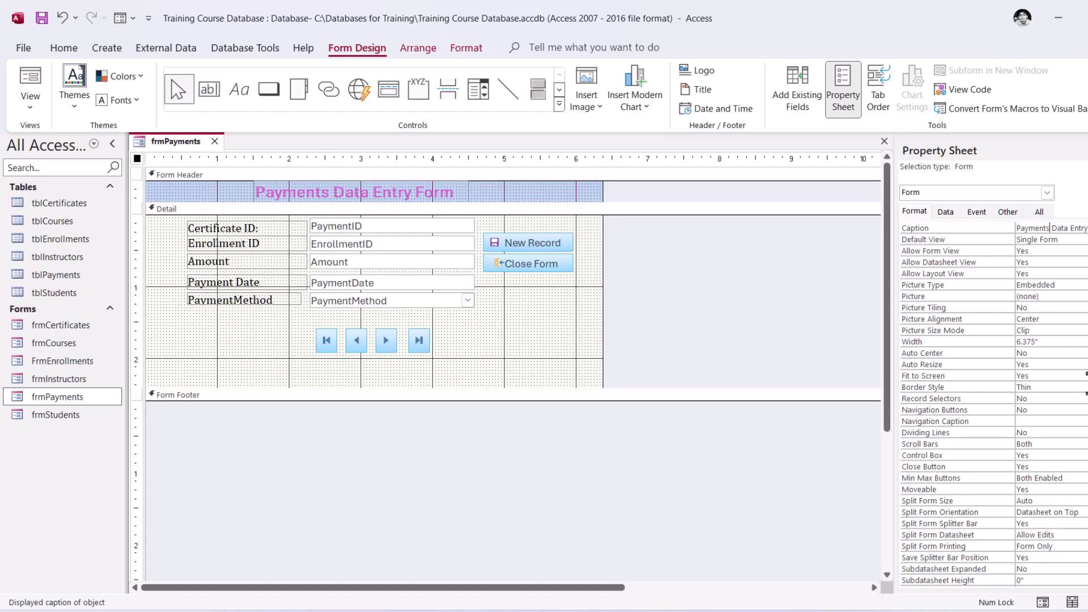
click(577, 386)
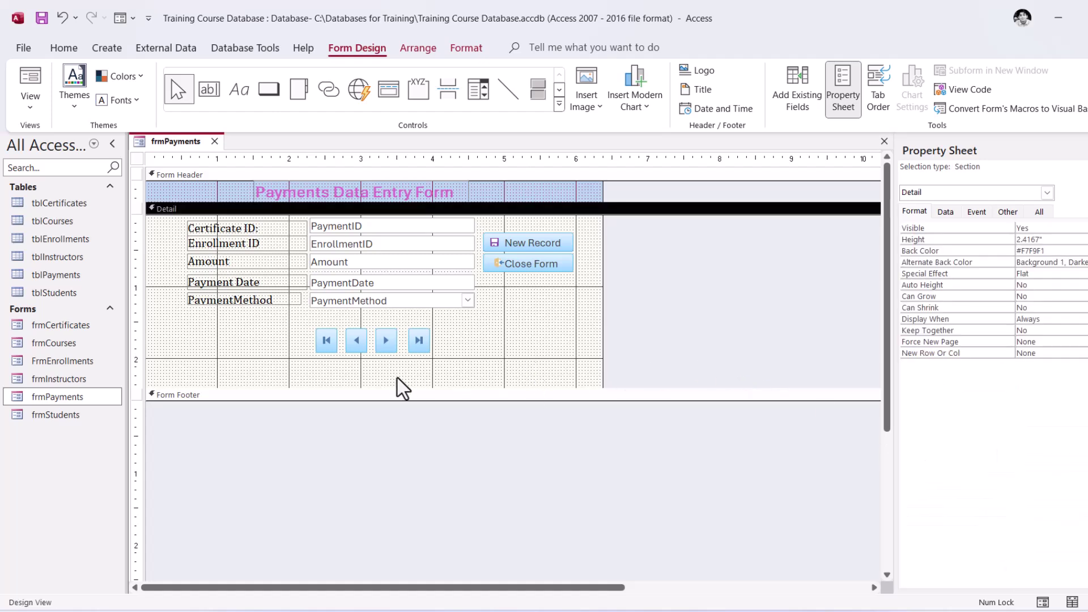
Step: Shorten the Detail section below the navigation buttons, and save the form to check it in Form View
drag(378, 388, 375, 359)
click(41, 18)
click(41, 74)
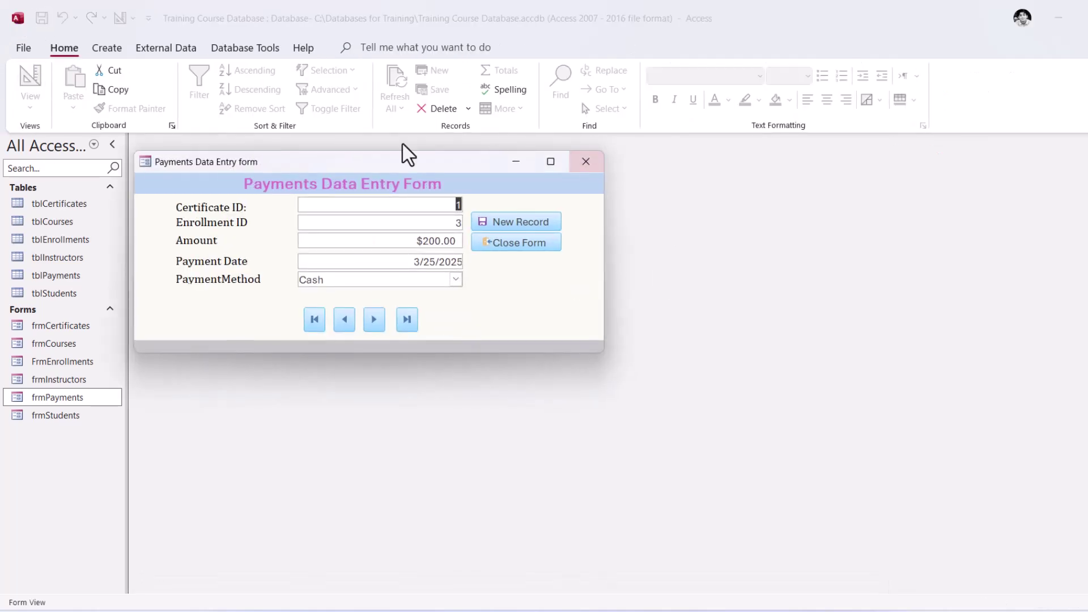
click(339, 226)
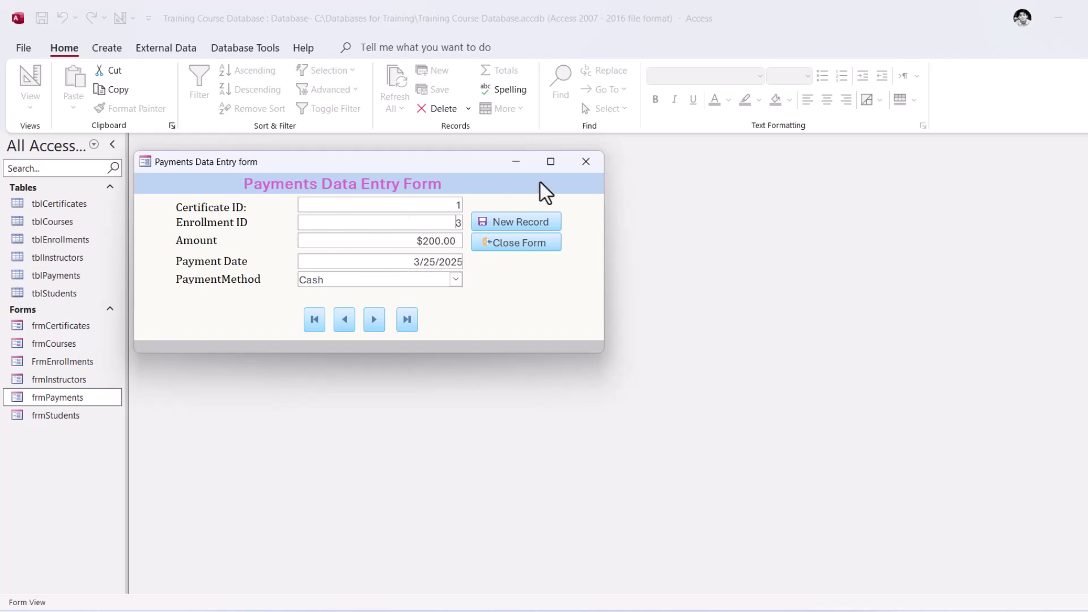
Step: Return to Design View and change the EnrollmentID text box to a combo box
right_click(491, 165)
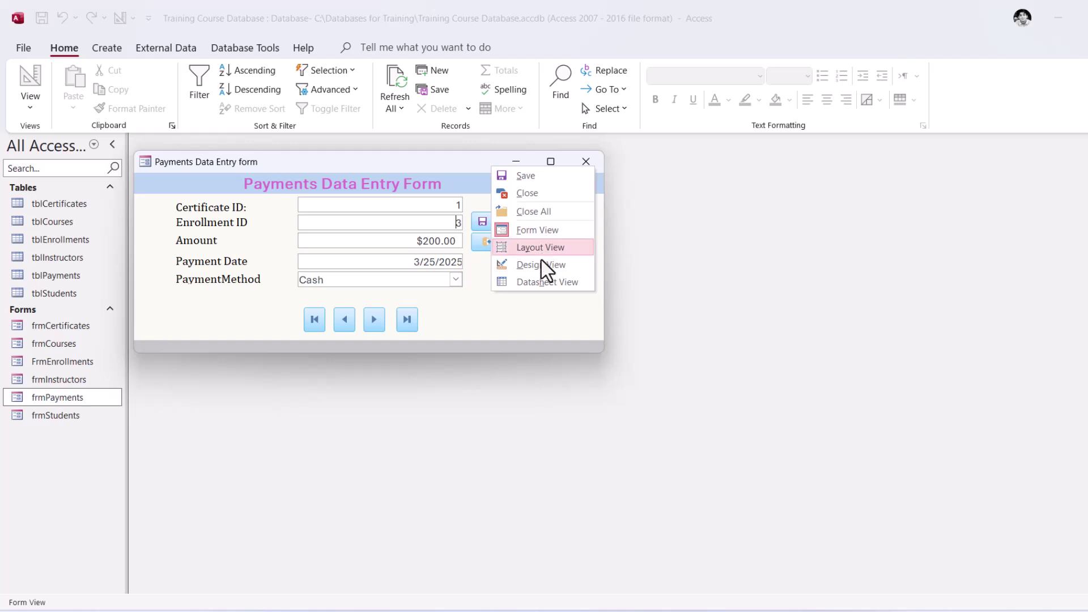
click(527, 262)
click(430, 248)
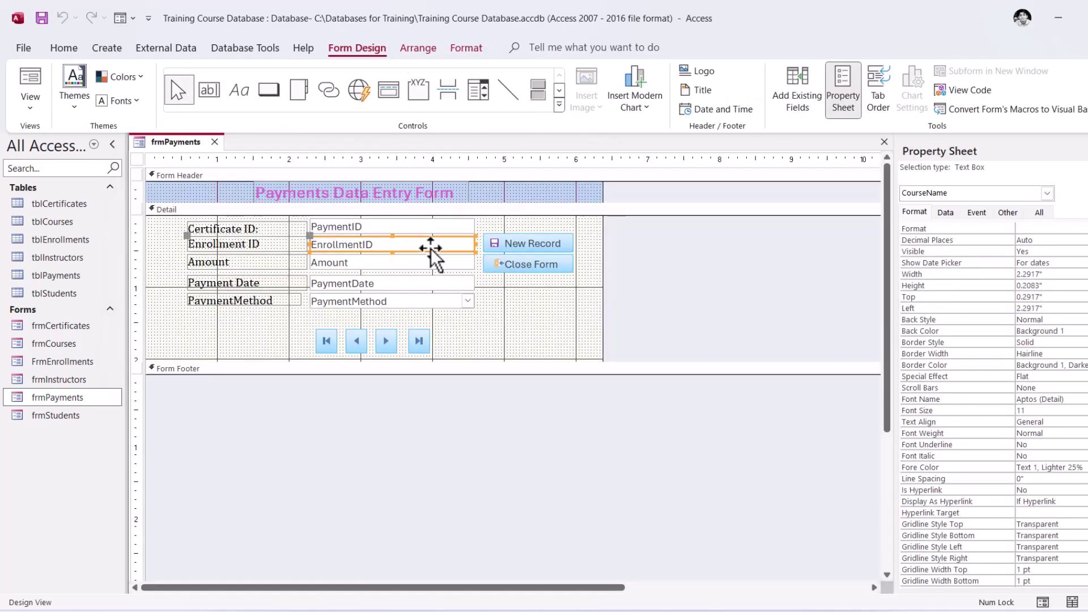
right_click(430, 248)
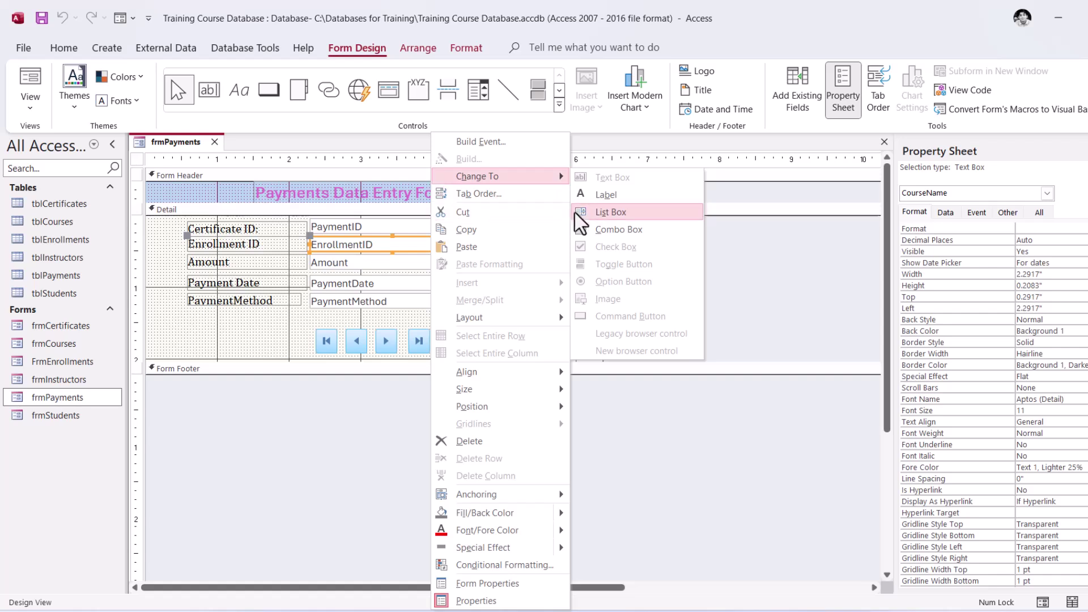
click(619, 229)
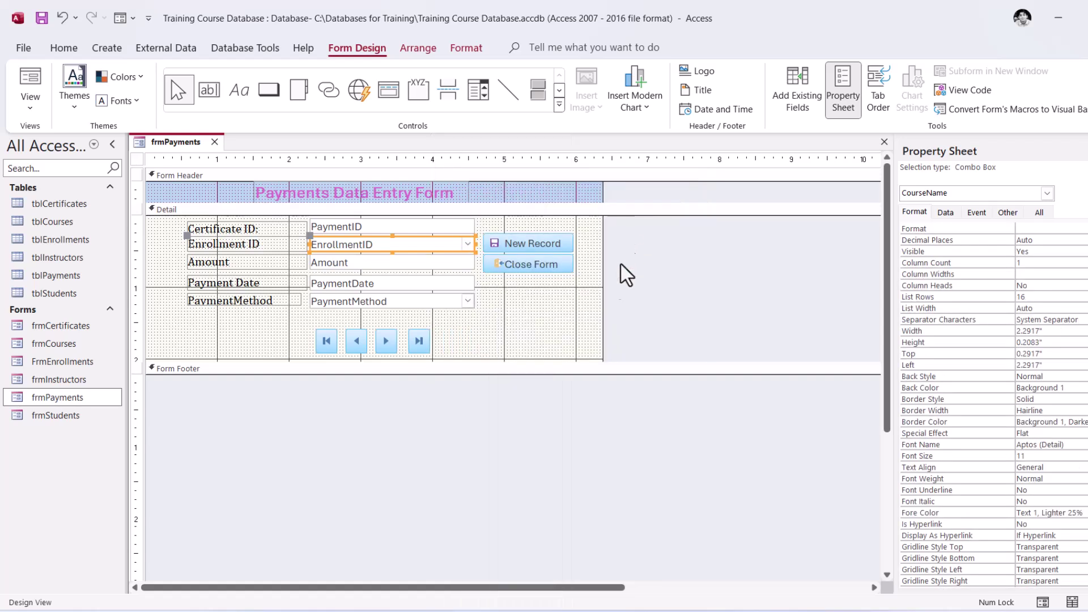
Step: Build the EnrollmentID combo box's Row Source as a saved query on the EnrollmentID field of tblEnrollments, and set Limit To List to Yes
click(947, 214)
click(1057, 240)
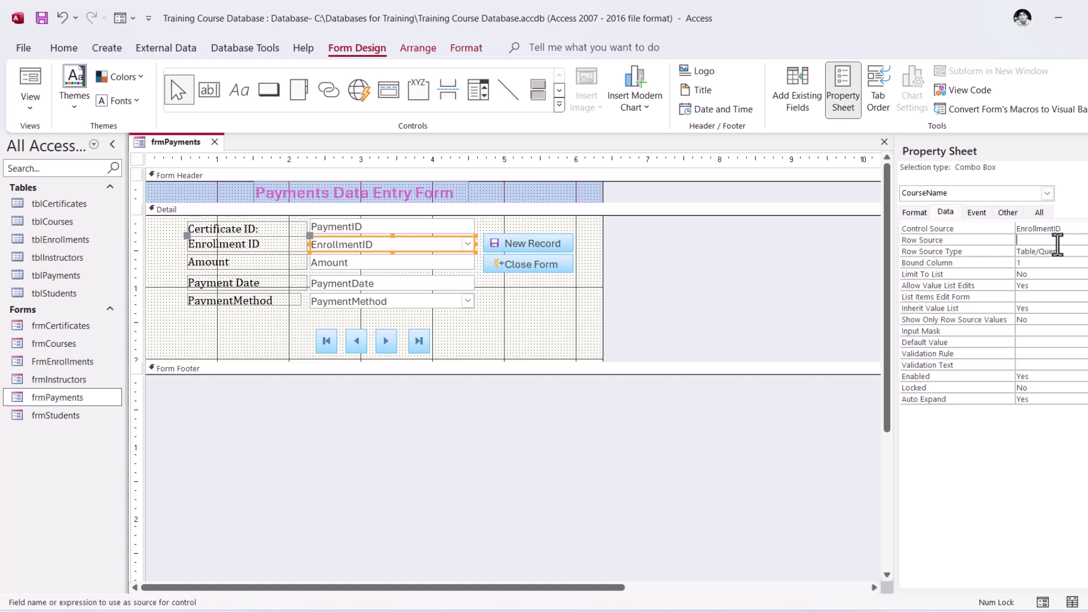
click(1086, 240)
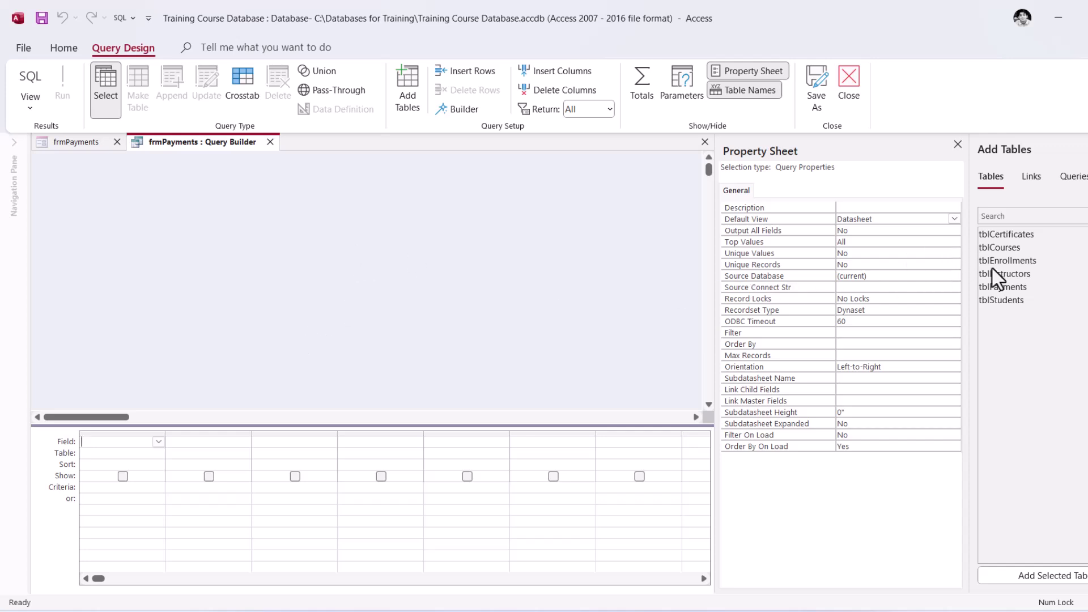
drag(1014, 261, 399, 297)
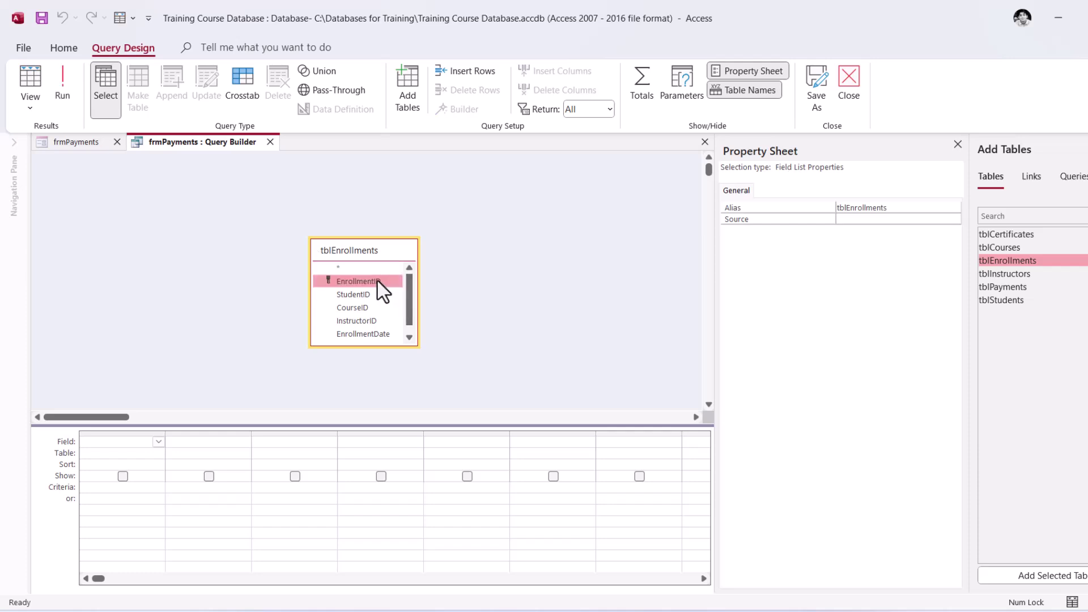
drag(373, 248, 218, 203)
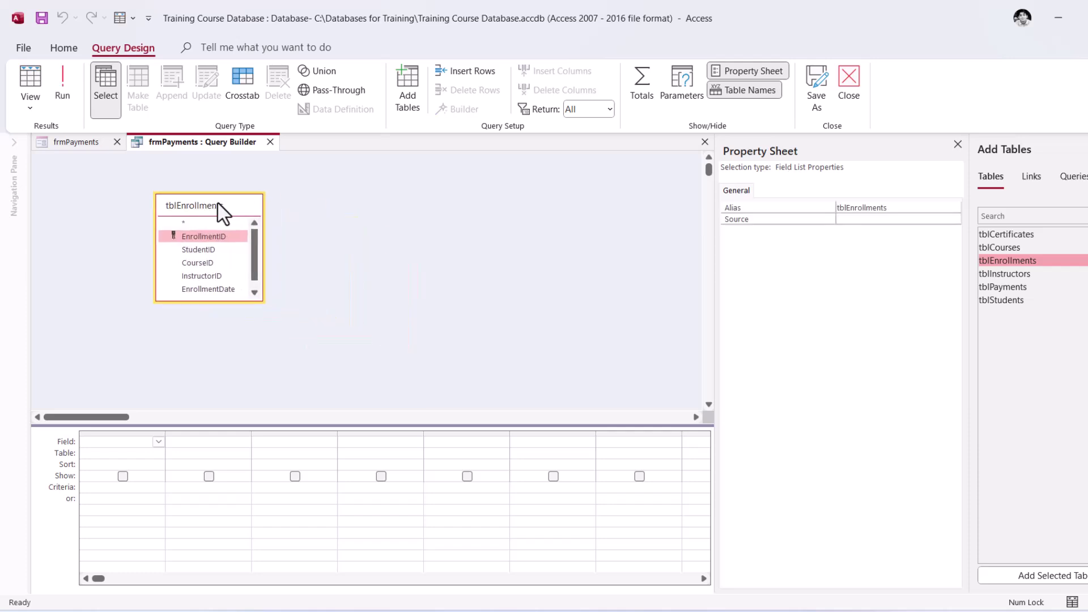
double_click(210, 240)
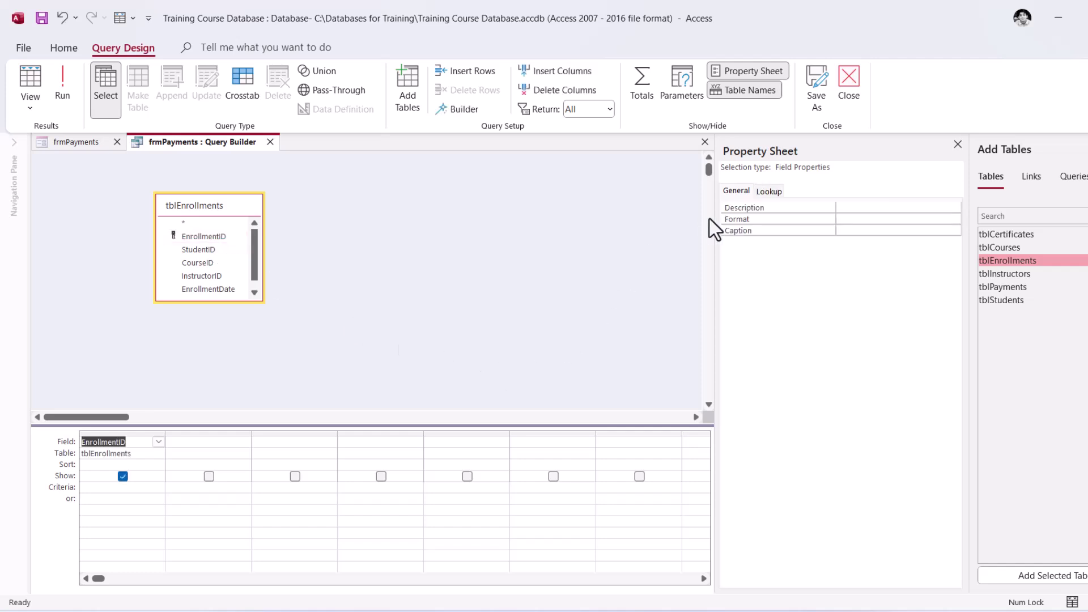
click(705, 142)
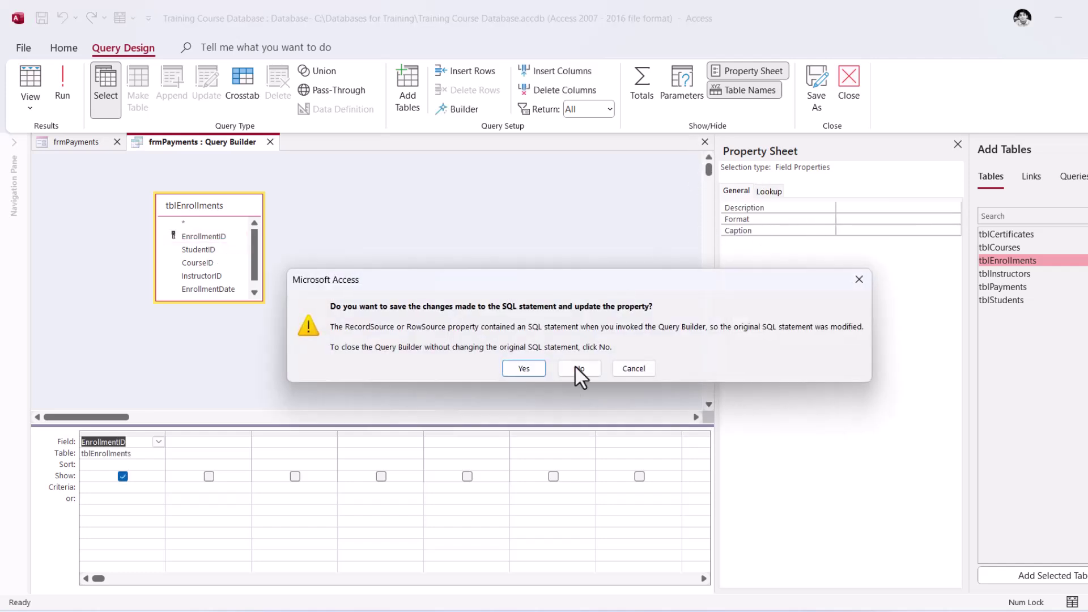
click(519, 368)
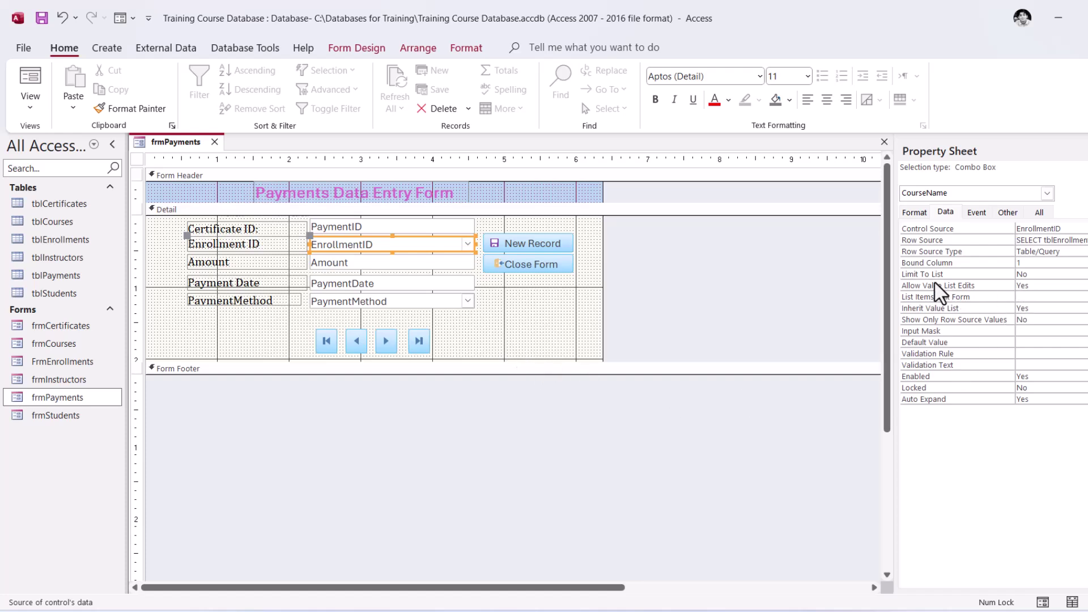
double_click(1034, 274)
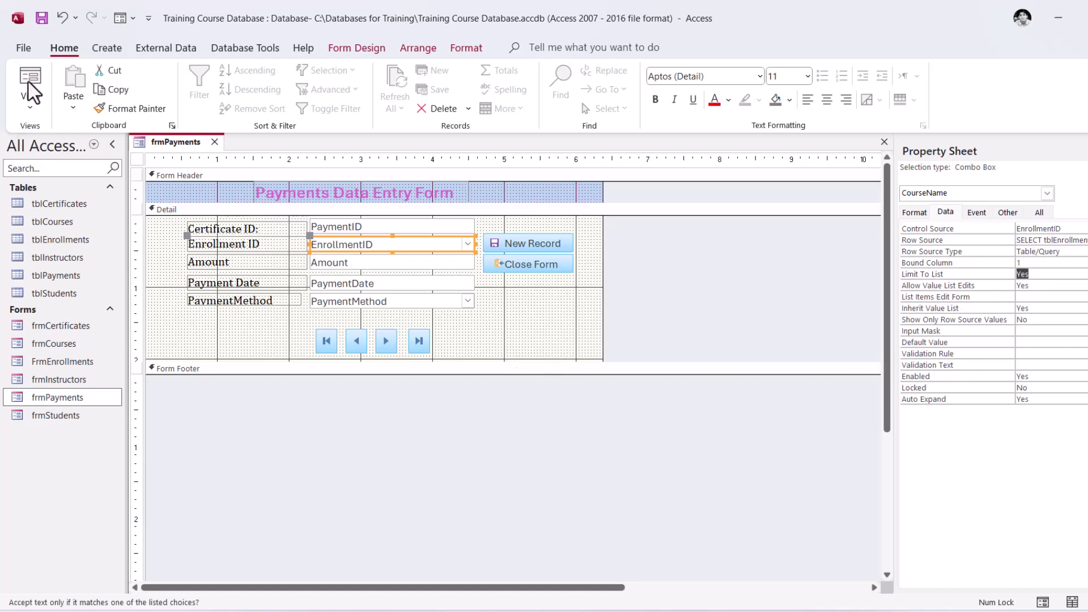